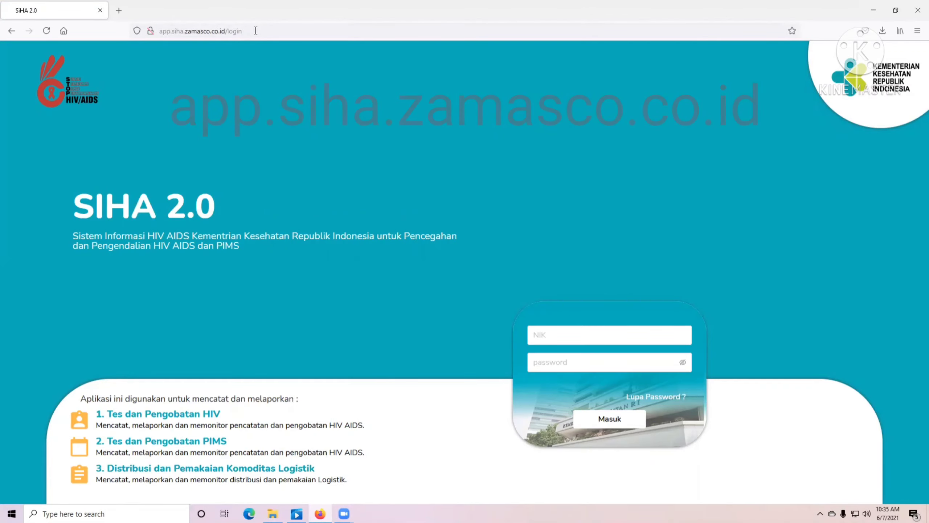
- Dismiss the address-bar suggestions and focus the NIK login field
left_click(247, 33)
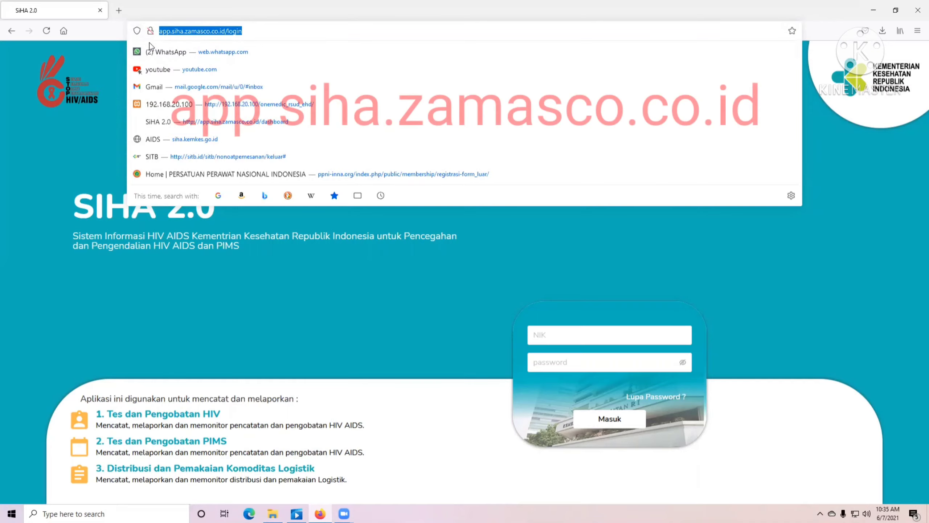
left_click(265, 282)
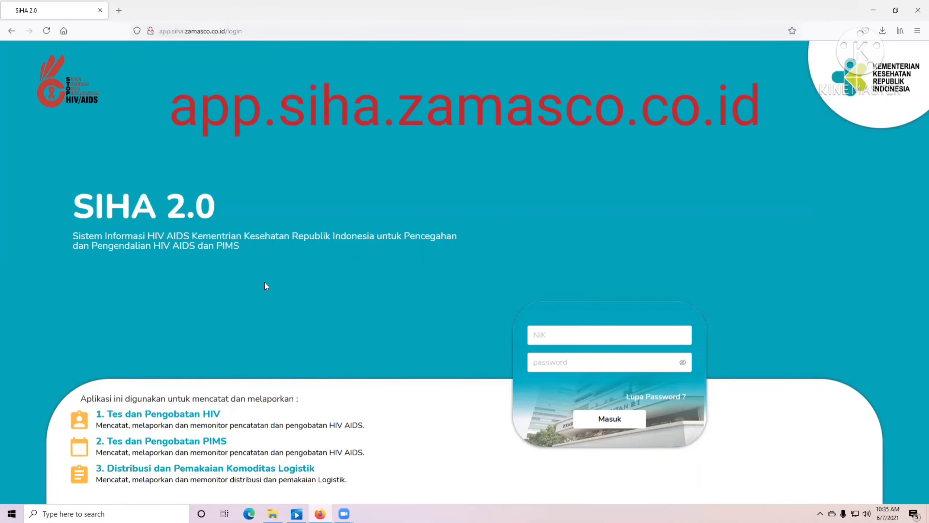
left_click(566, 334)
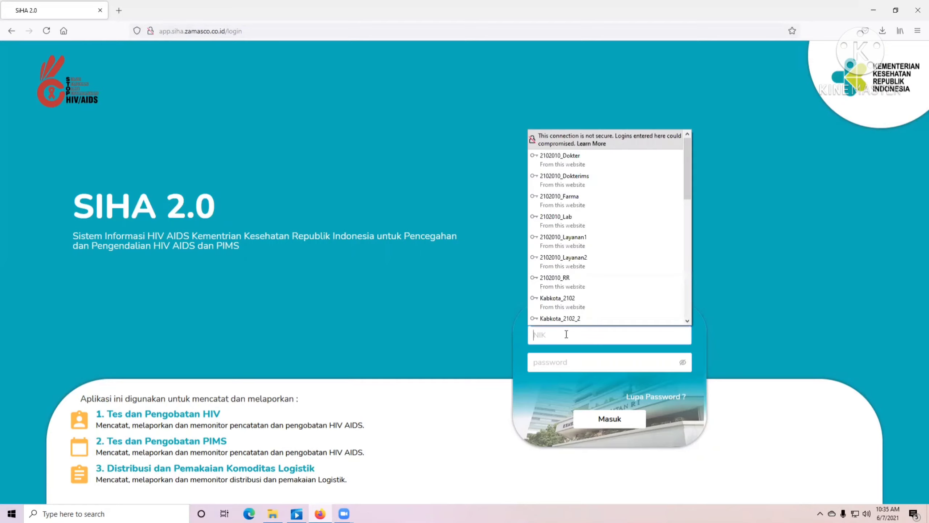
left_click(473, 295)
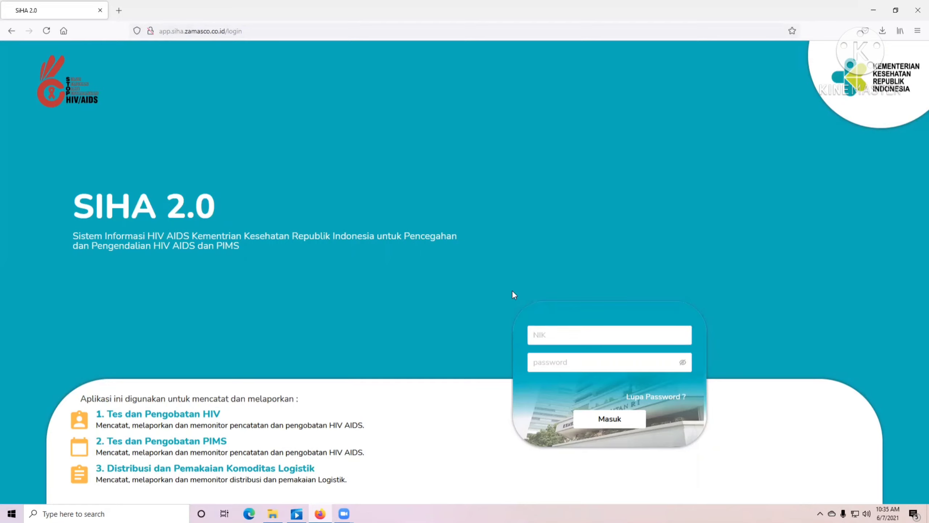
left_click(545, 329)
left_click(536, 238)
- Fill in the saved Provinsi login, reveal the password, and sign in with Masuk
left_click(566, 334)
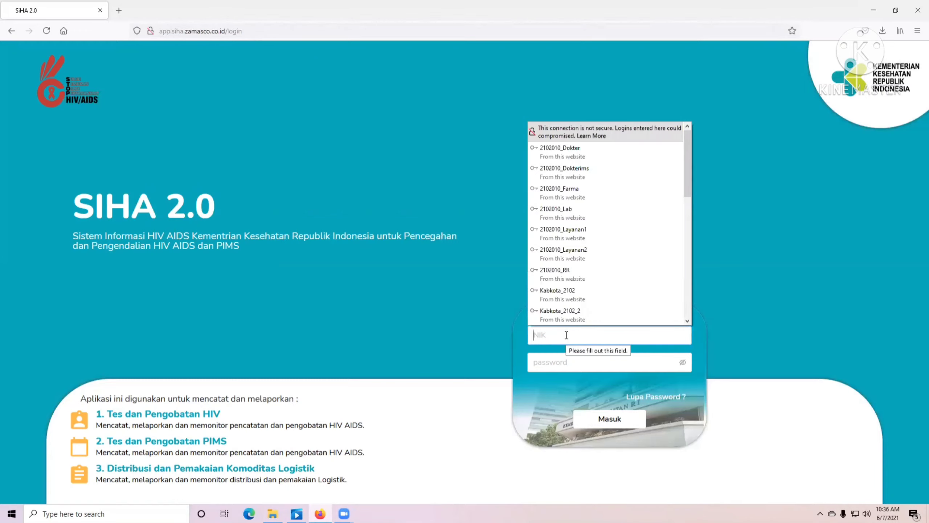
type("Pto")
key("BackSpace")
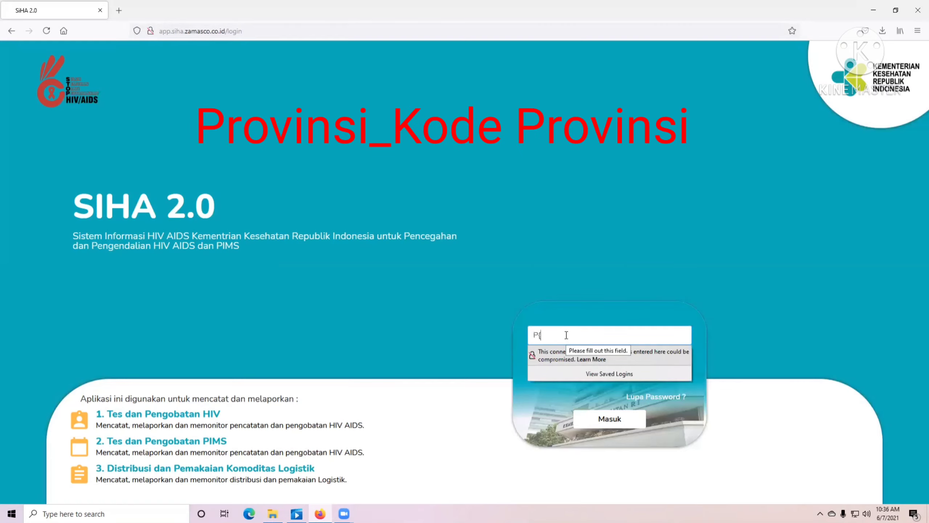
key("BackSpace")
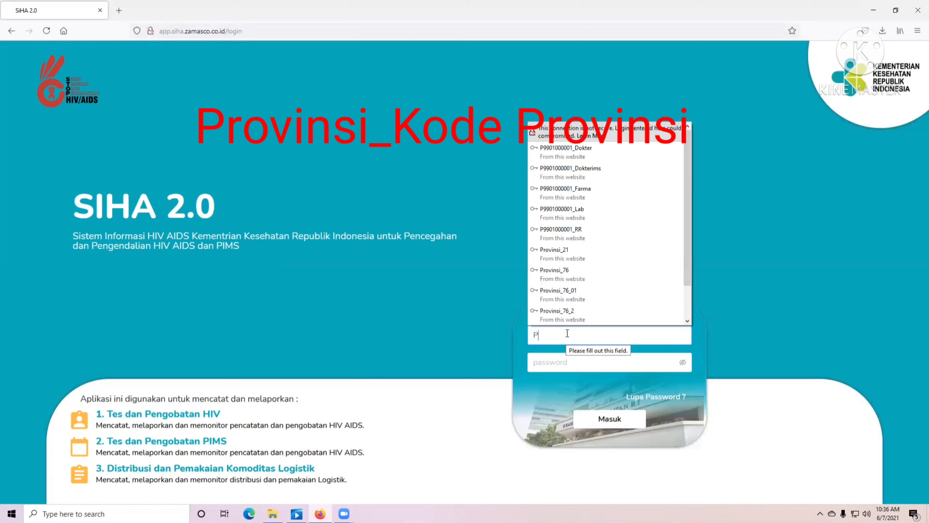
left_click(547, 252)
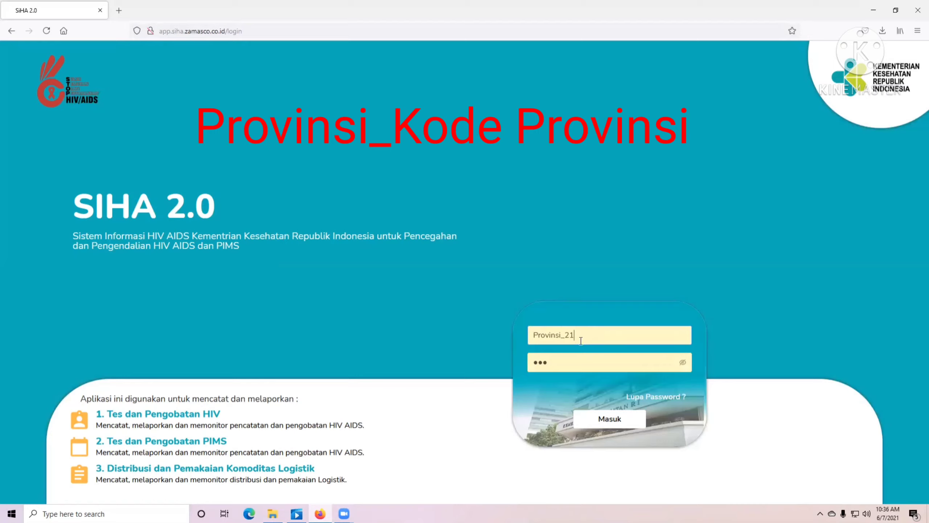
left_click(682, 361)
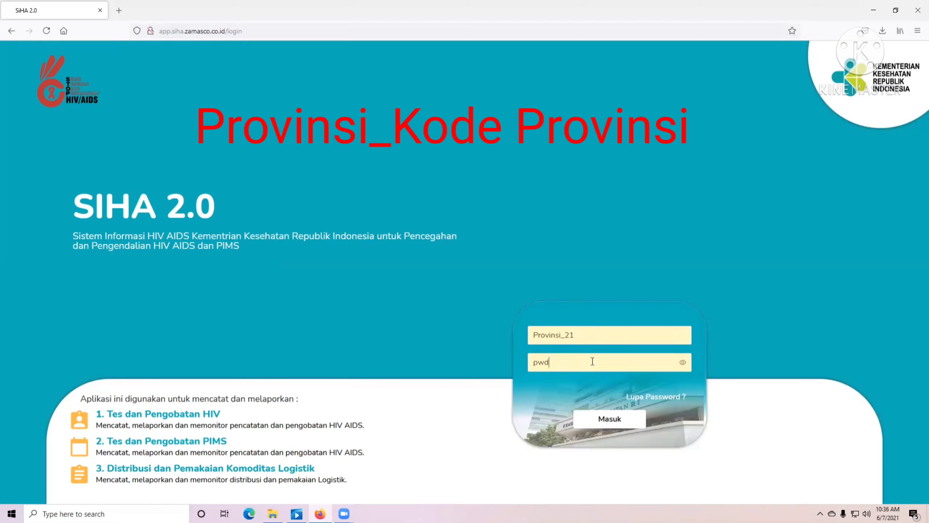
left_click(595, 359)
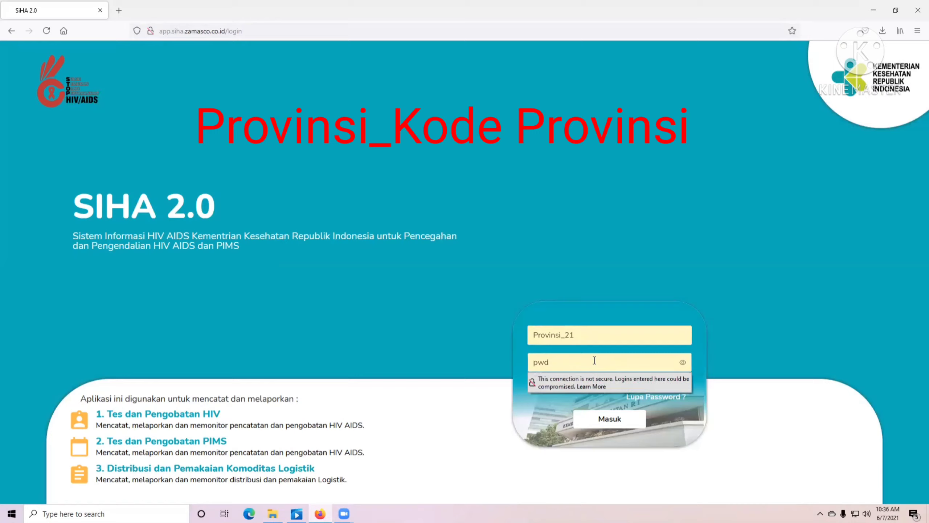
left_click(593, 261)
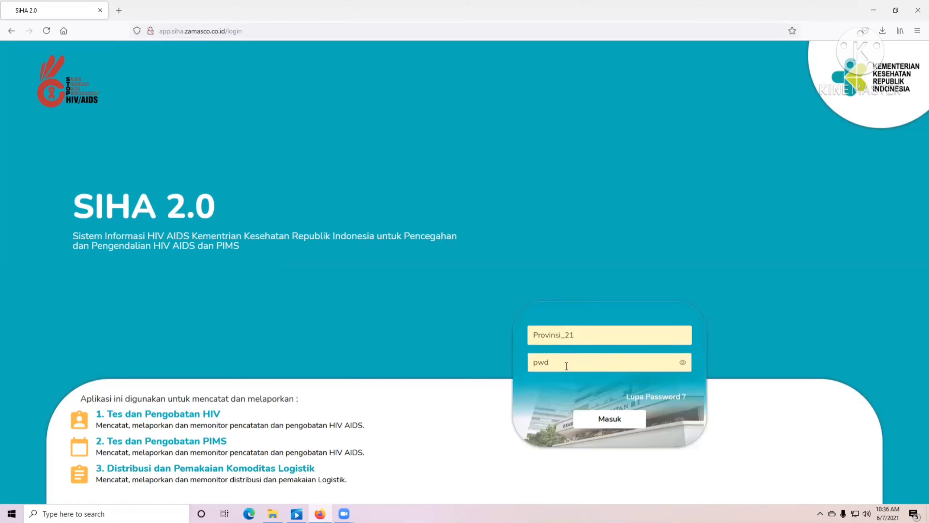
left_click(618, 416)
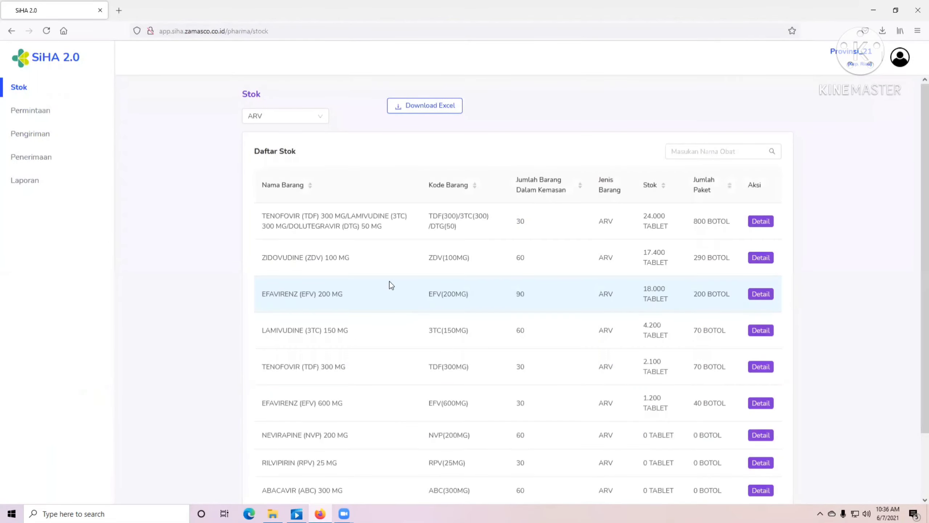
- Keep ARV as the stock category and browse pages 1 and 2 of the stock list
left_click(307, 118)
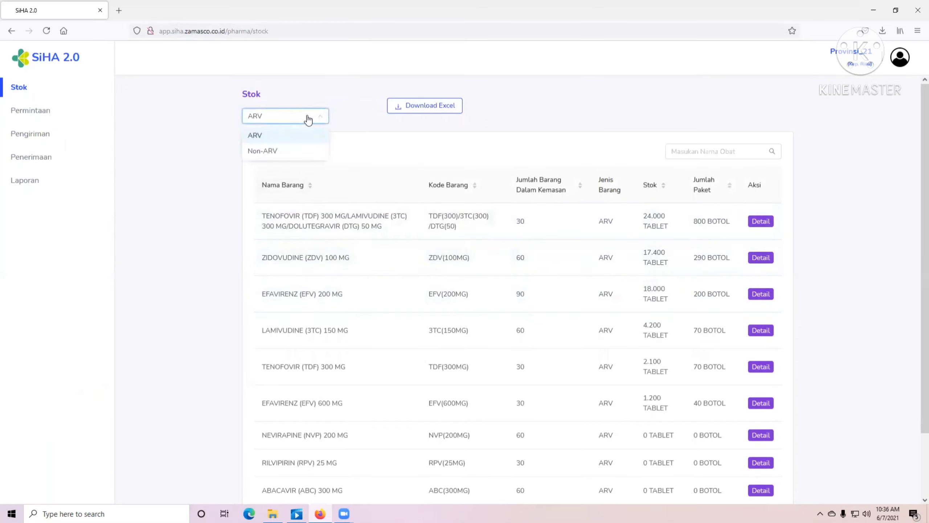
left_click(281, 135)
scroll(685, 301, "down", 2)
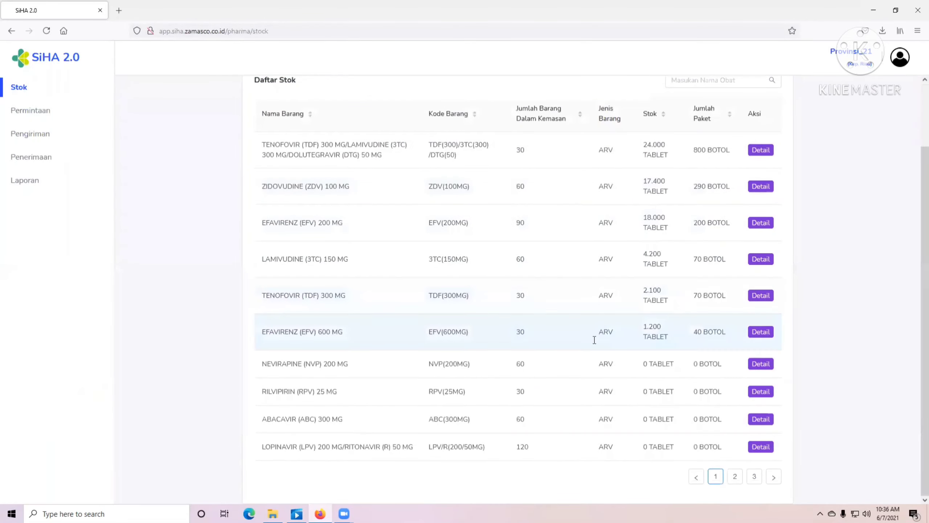
scroll(472, 256, "up", 2)
scroll(574, 272, "down", 2)
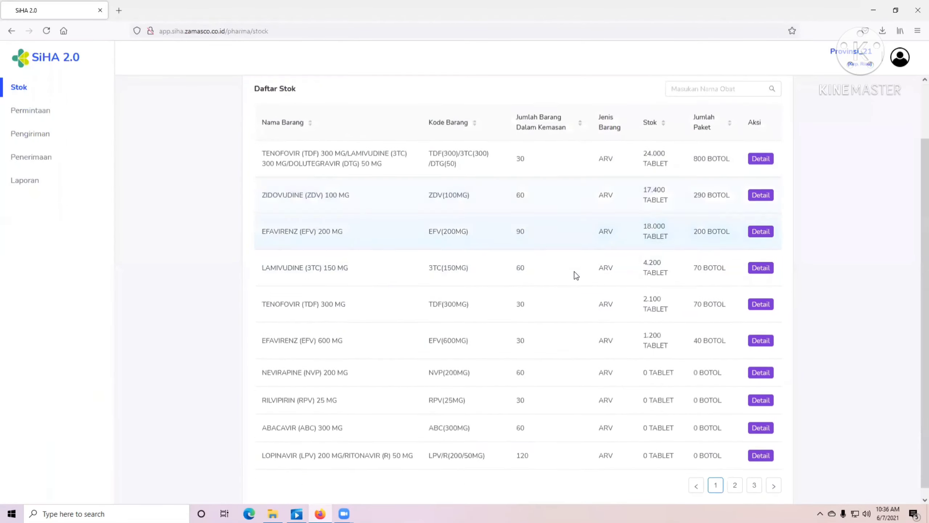
left_click(736, 483)
scroll(728, 476, "up", 2)
scroll(721, 466, "down", 2)
left_click(712, 476)
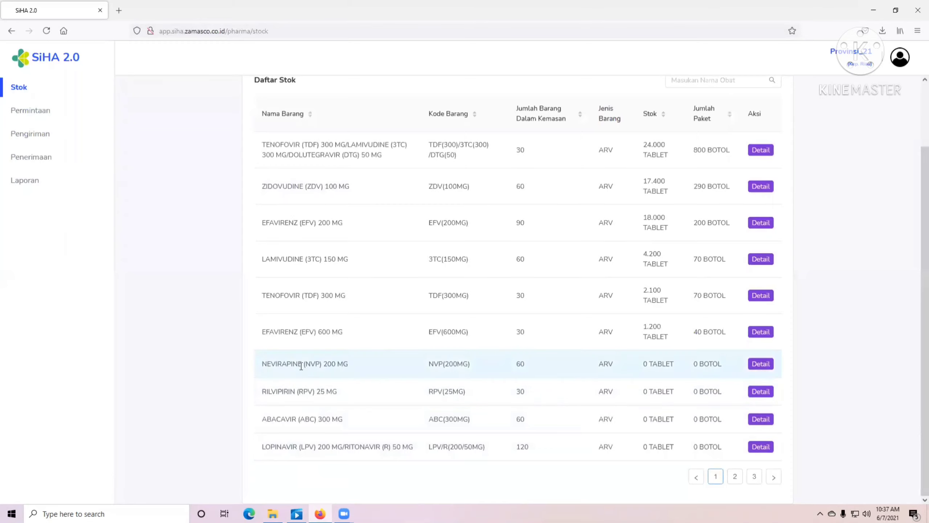
- Check the NEVIRAPINE and LOPINAVIR rows showing 0 BOTOL stock, then go to page 2
left_click_drag(301, 365, 402, 365)
left_click_drag(730, 363, 679, 365)
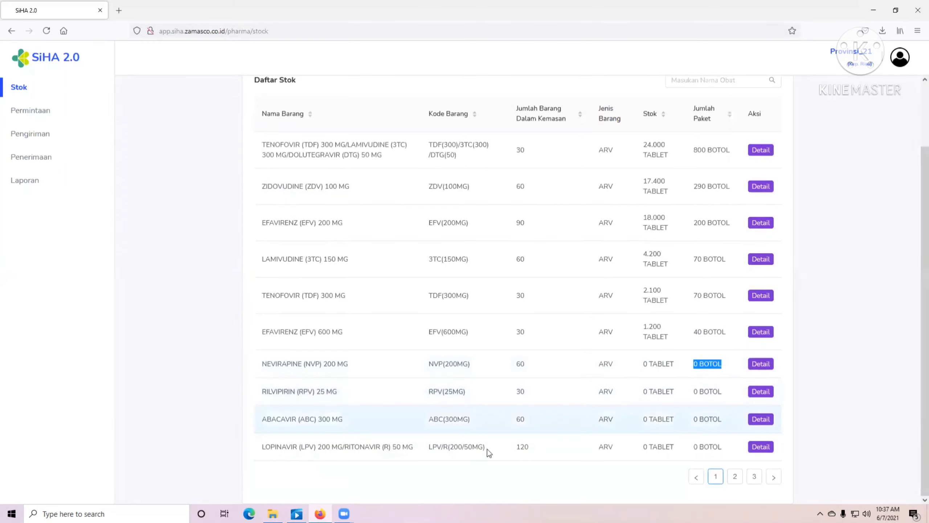
left_click_drag(281, 447, 409, 447)
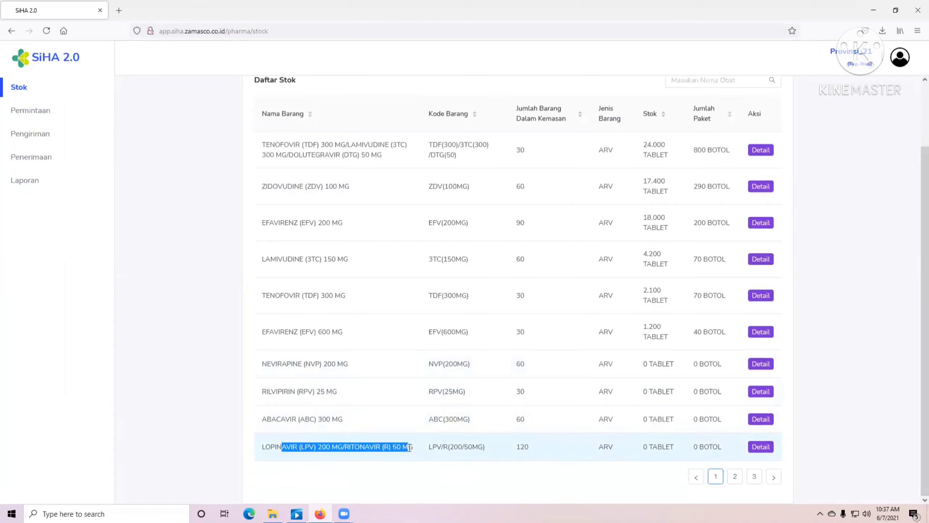
left_click_drag(728, 446, 670, 446)
left_click(735, 476)
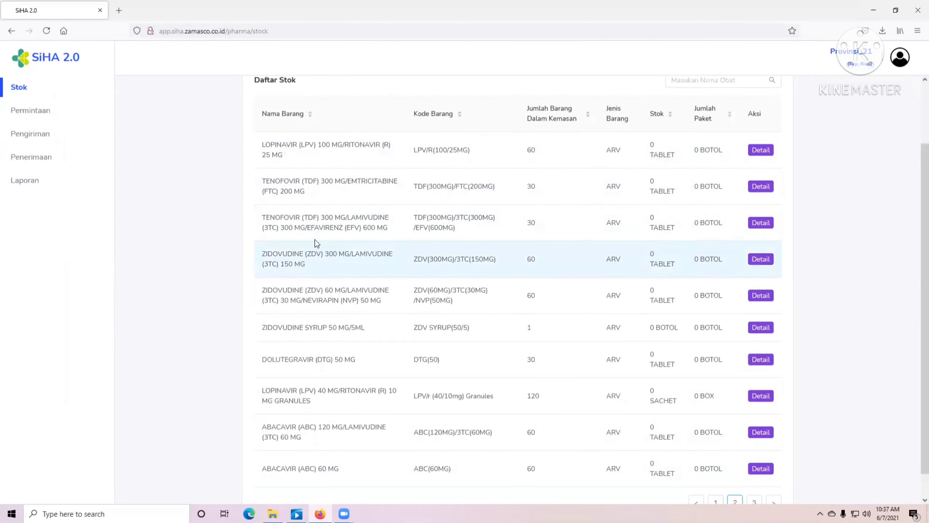
- Review the TENOFOVIR/LAMIVUDINE/EFAVIRENZ entry on page 2, then go to the Penerimaan receipts page
left_click_drag(295, 218, 347, 227)
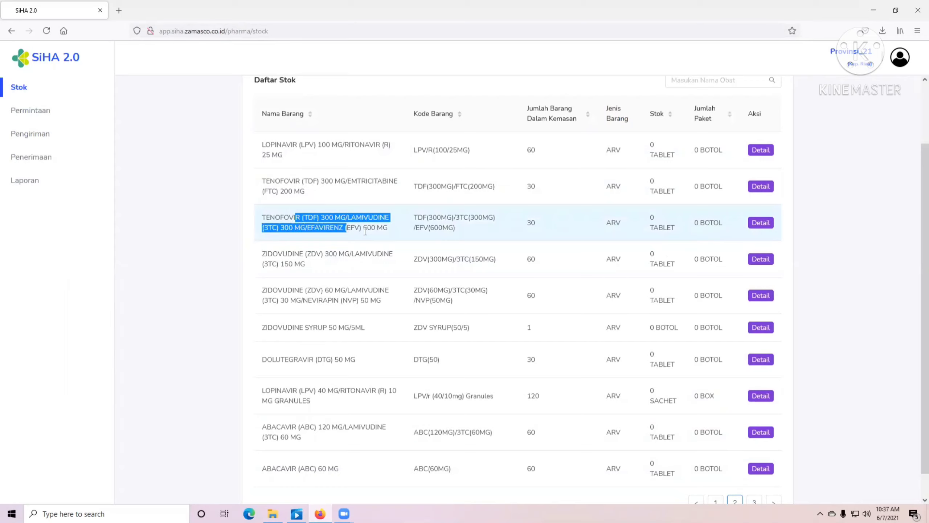
left_click(365, 231)
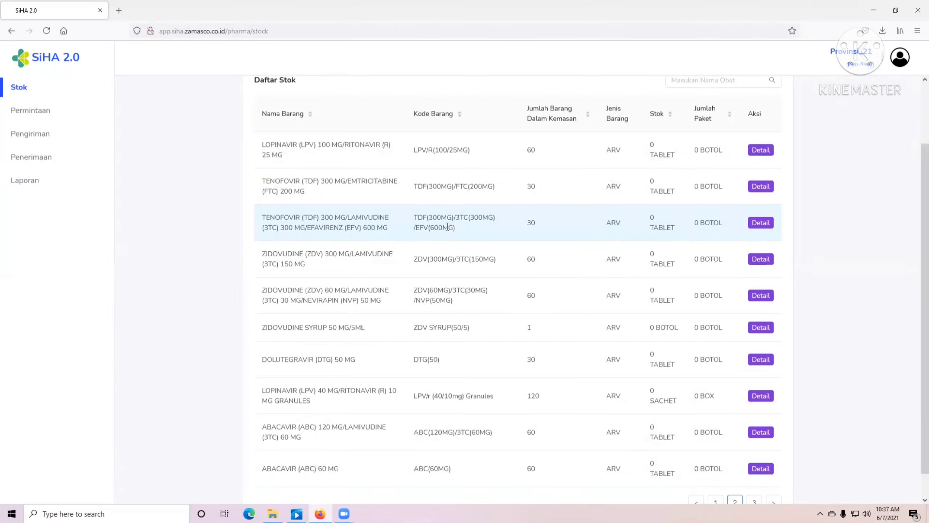
scroll(452, 251, "up", 2)
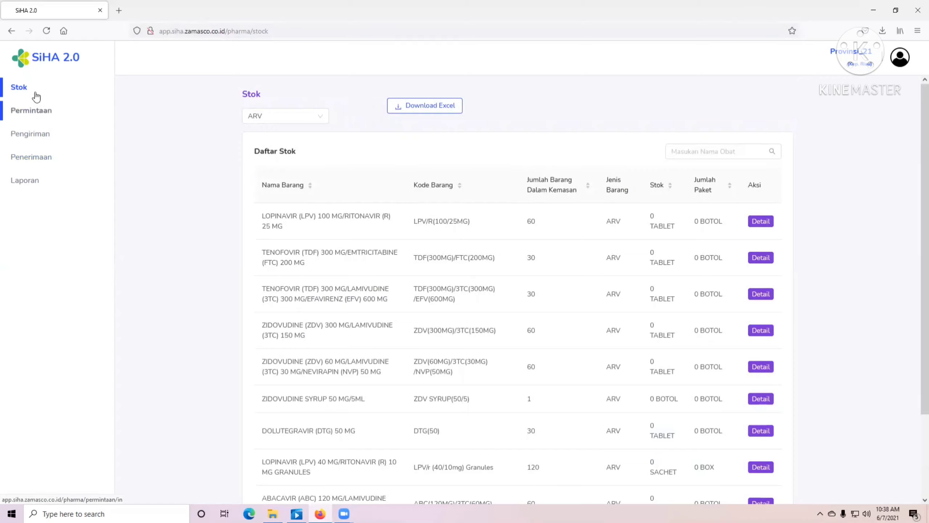
left_click(41, 160)
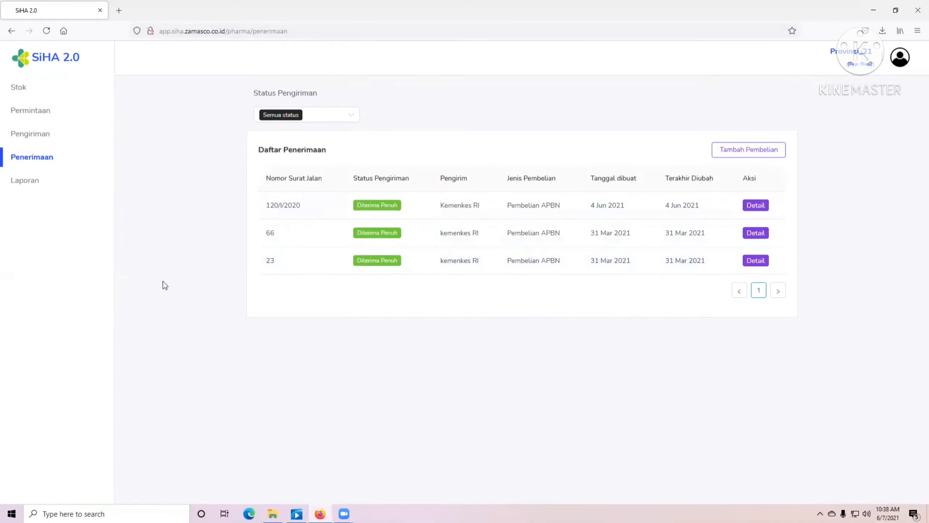
- Start a new purchase with Tambah Pembelian to get a blank Detail Pembelian form
left_click(771, 156)
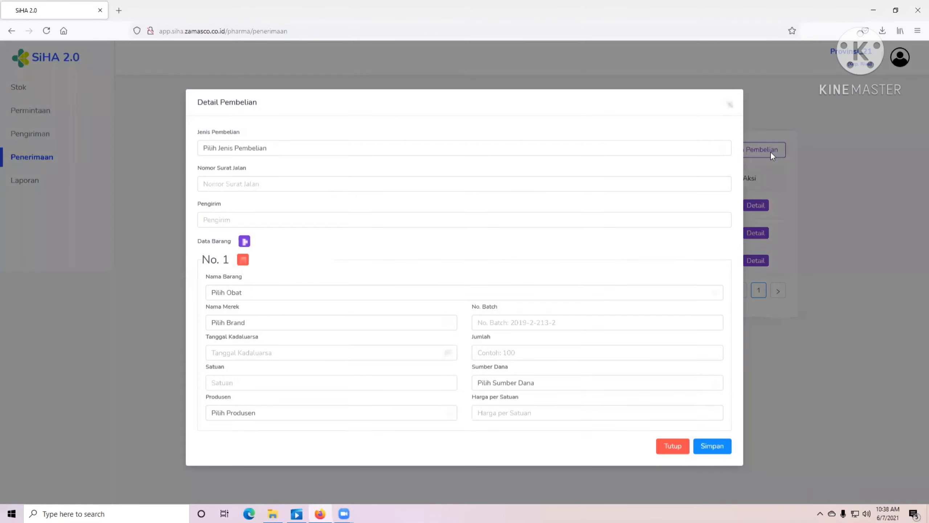
- Set purchase type Pembelian APBN, delivery note 450/I/2021, and sender Kementerian Kesehatan
left_click(358, 148)
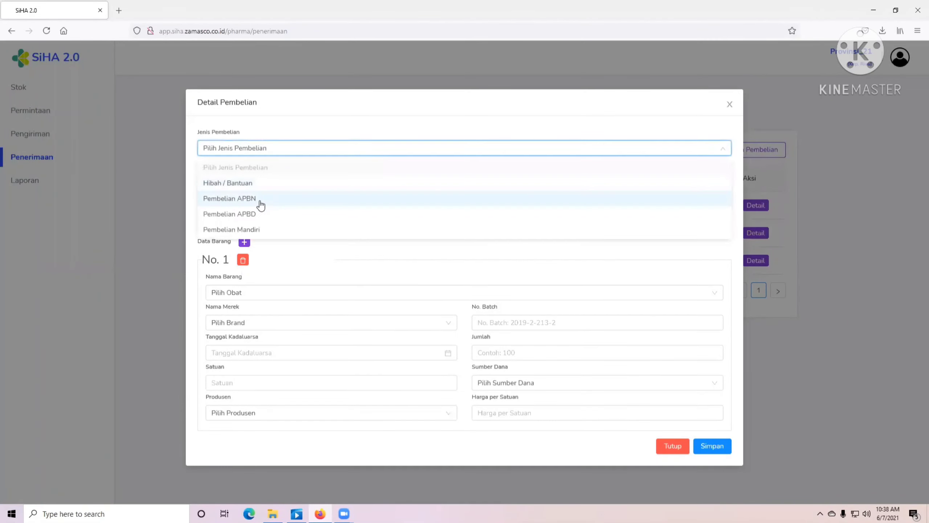
left_click(243, 199)
left_click(240, 184)
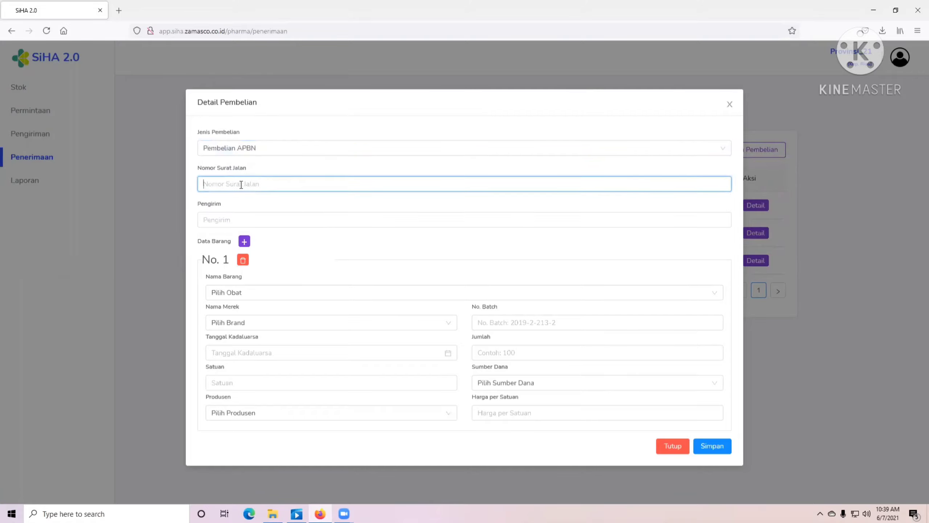
type("450/I/2020")
key("BackSpace")
type("1")
left_click(250, 204)
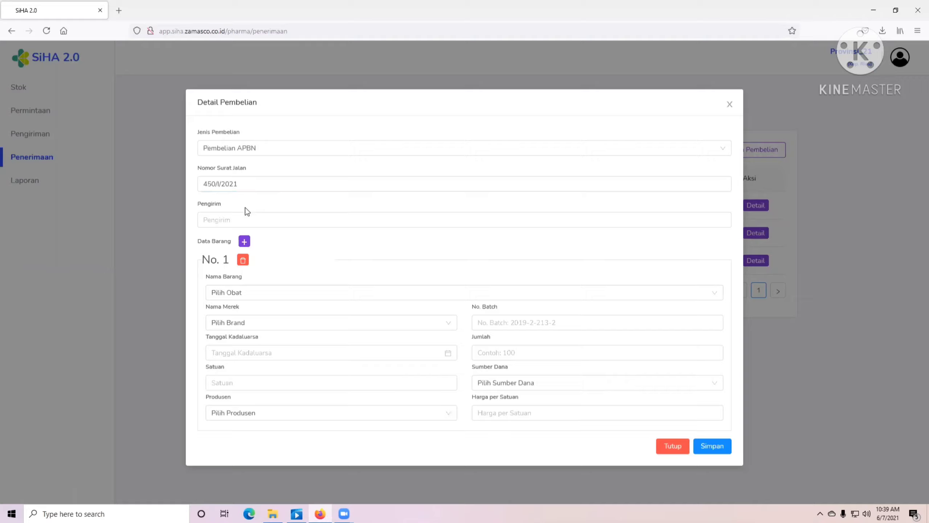
left_click(237, 220)
type("Kemen")
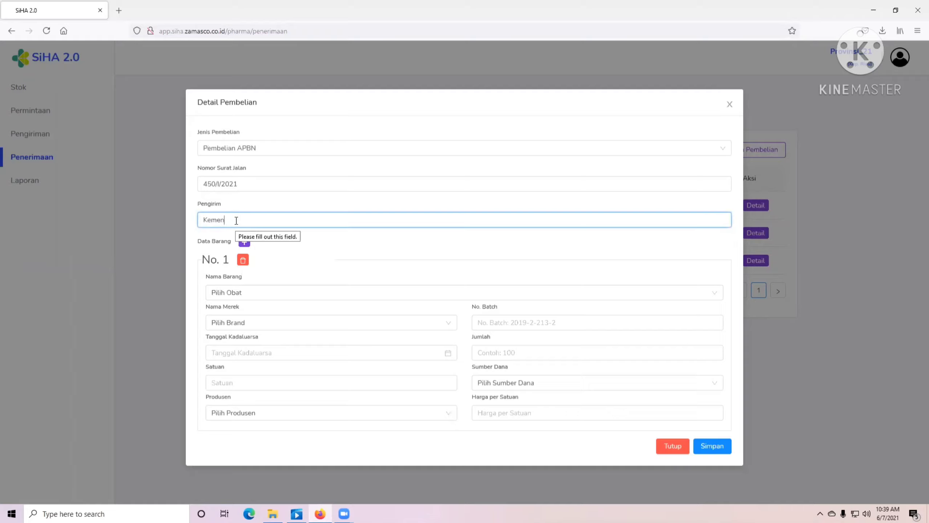
type("terian Kesehatan")
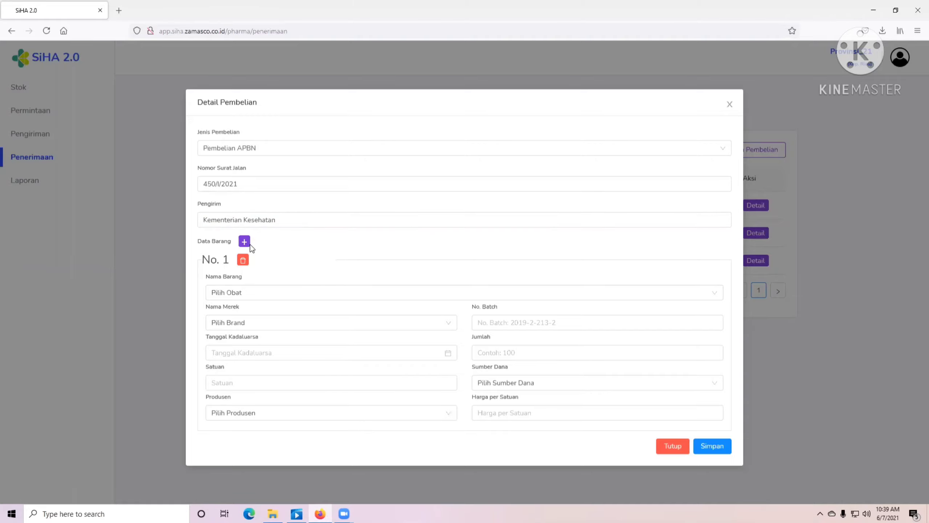
- Add item rows and set item No. 1 to TENOFOVIR/LAMIVUDINE/EFAVIRENZ with the TENOFOVIR brand
left_click(244, 241)
scroll(259, 254, "down", 3)
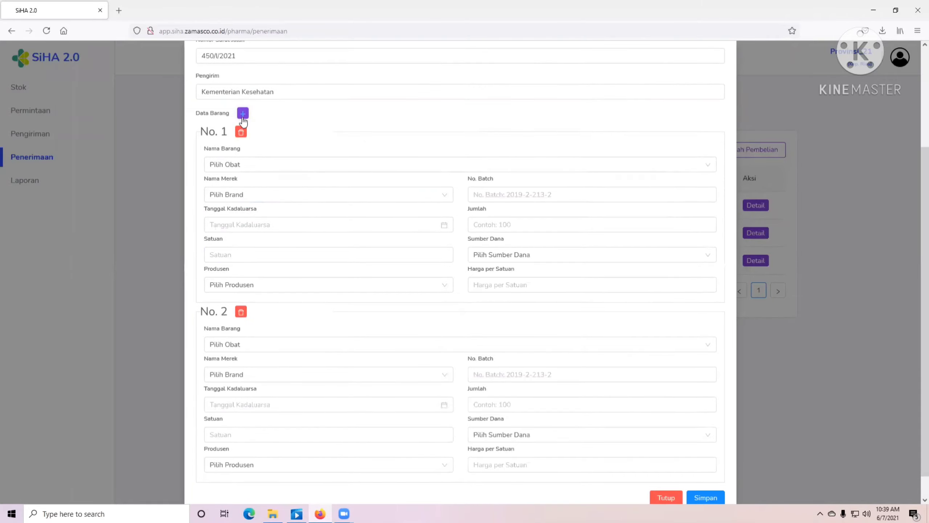
left_click(243, 113)
left_click(250, 164)
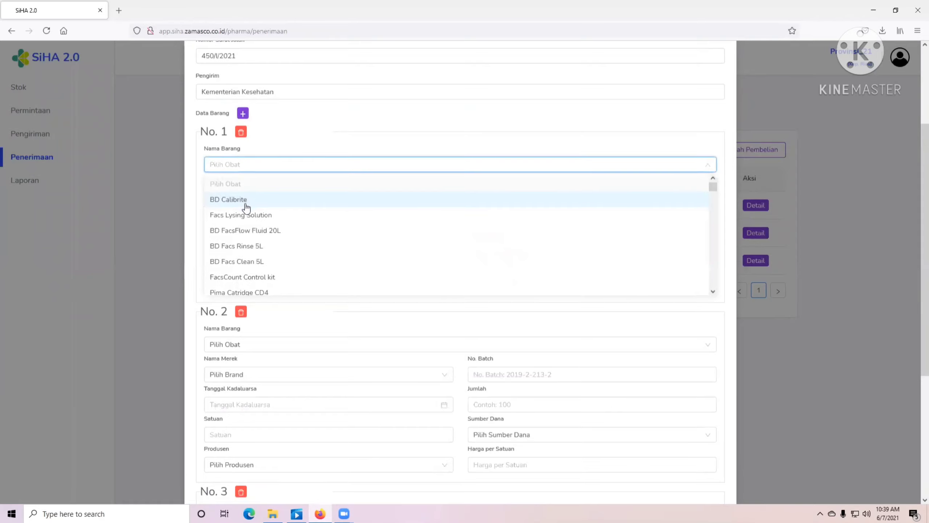
scroll(251, 266, "down", 2)
type("Teno")
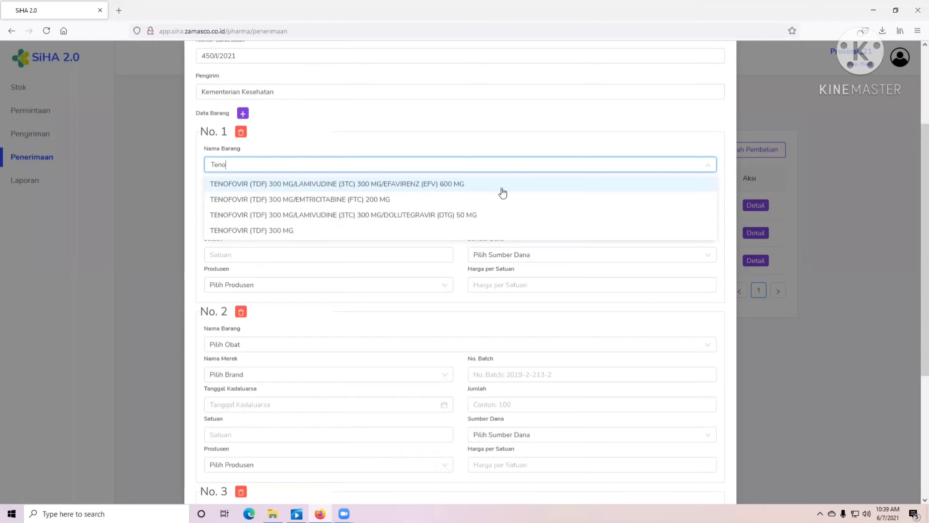
left_click(458, 188)
left_click(246, 195)
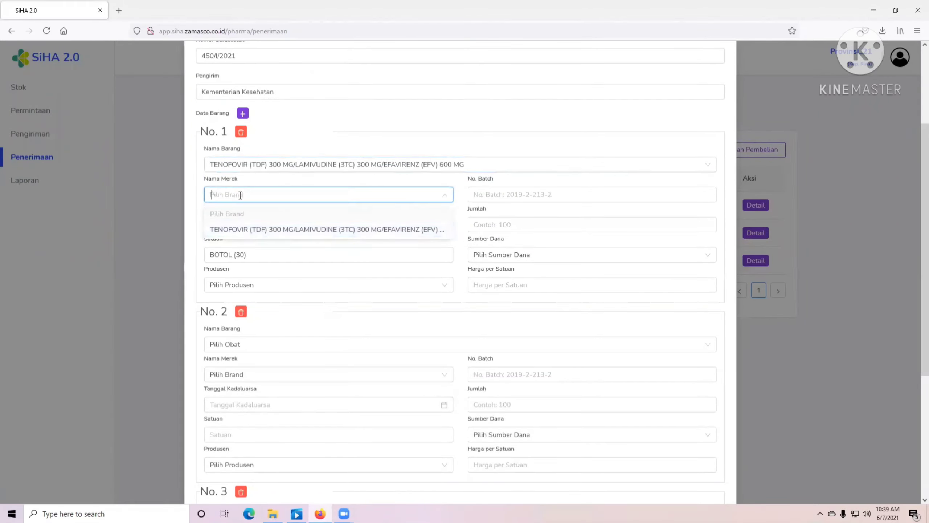
left_click(283, 230)
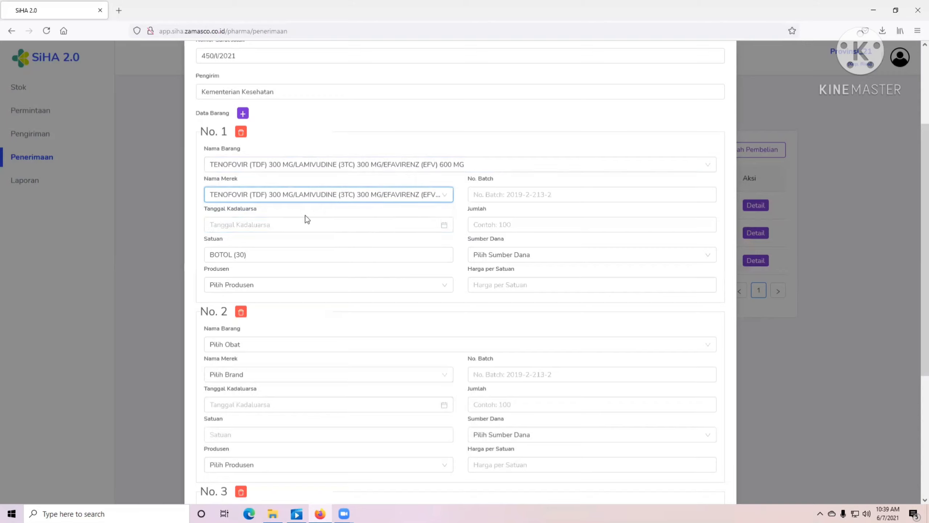
- Give item No. 1 expiry 2023-06-01 and producer PT KIMIA FARMA
left_click(446, 225)
left_click(331, 243)
left_click(331, 242)
left_click(273, 278)
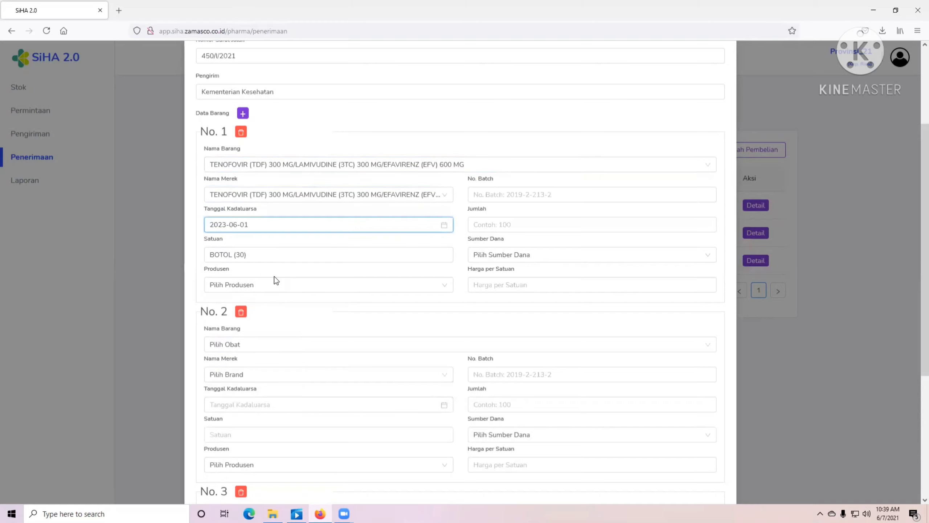
left_click(241, 255)
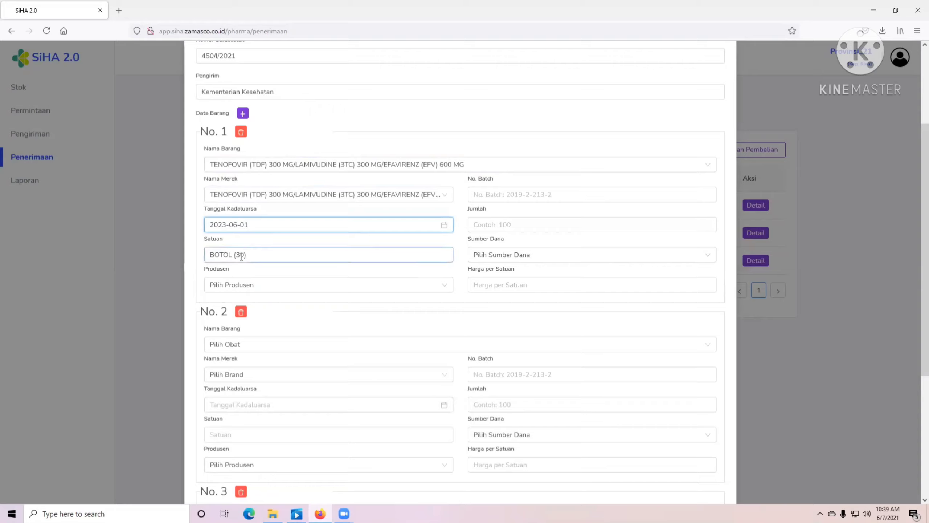
left_click(253, 290)
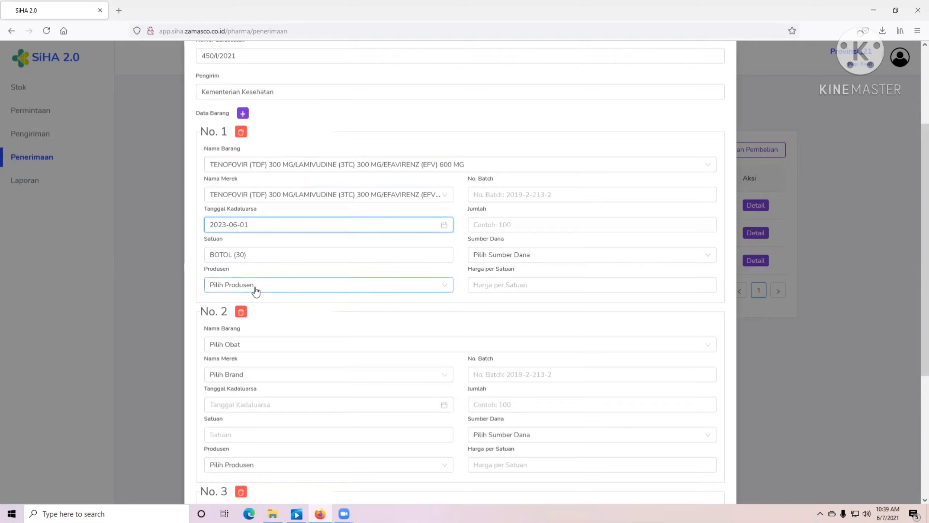
left_click(257, 288)
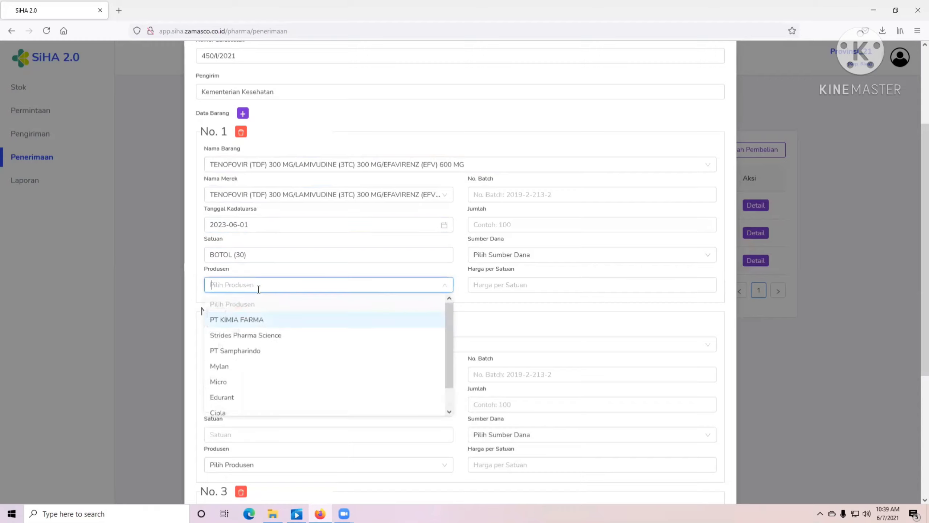
left_click(246, 321)
- Enter item No. 1's batch T873443H, quantity 100, funding APBN 2021, and price 650000
left_click(508, 197)
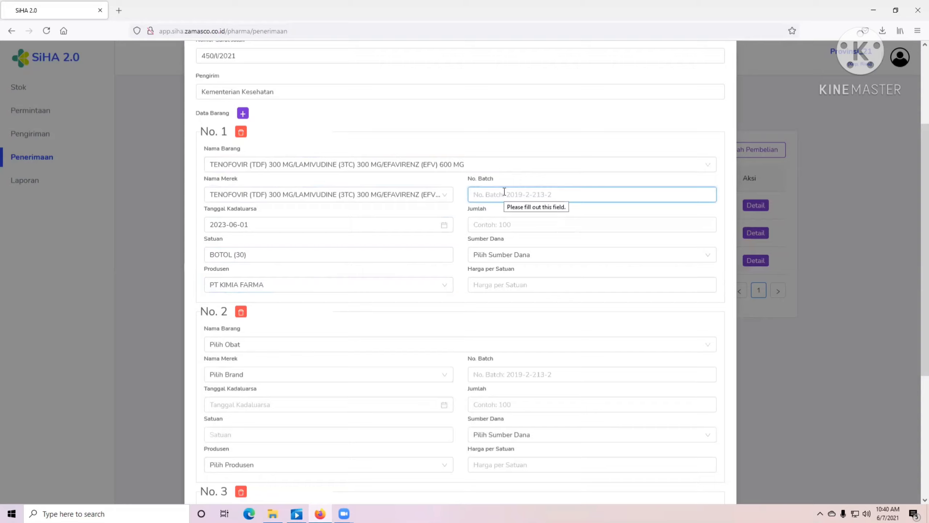
type("T873443H")
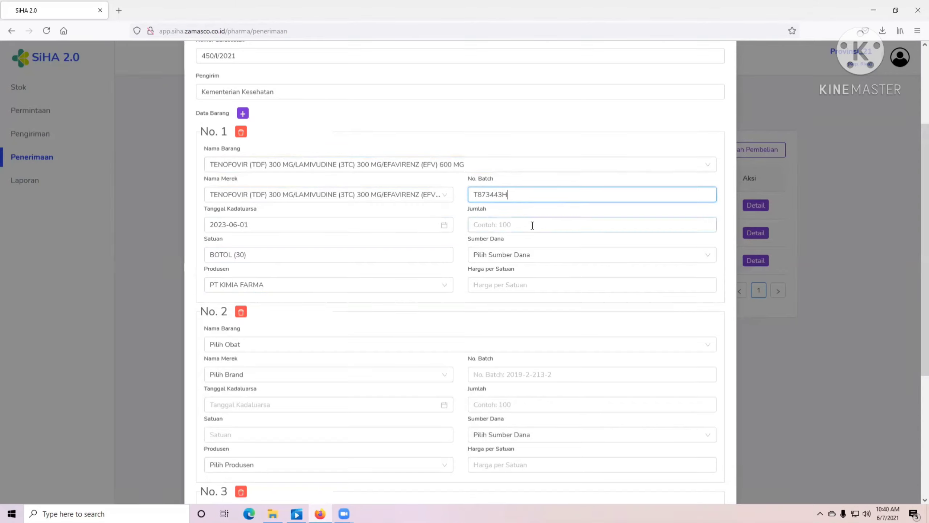
left_click(533, 225)
type("100")
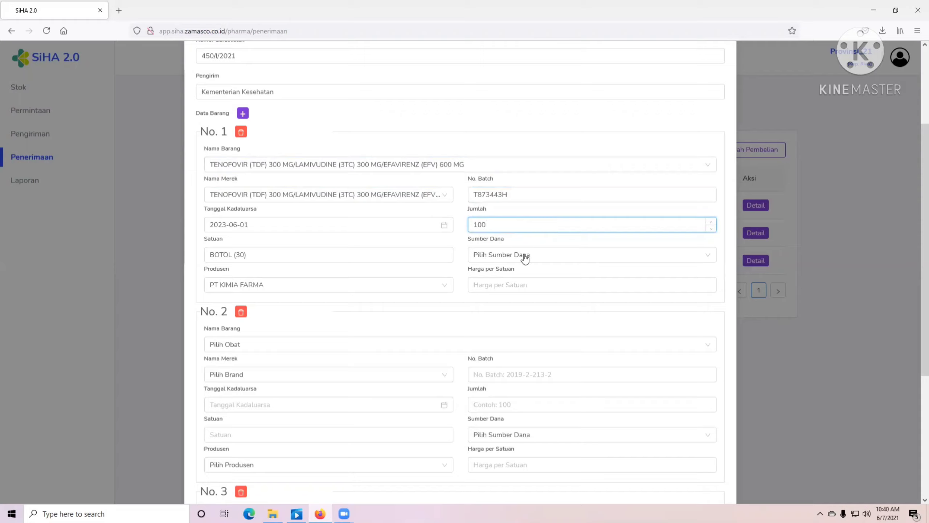
left_click(525, 256)
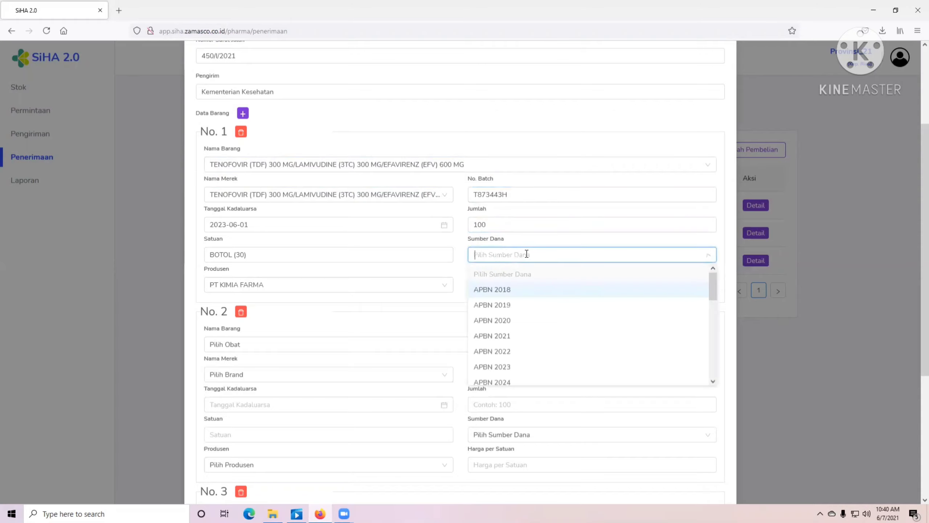
left_click(507, 322)
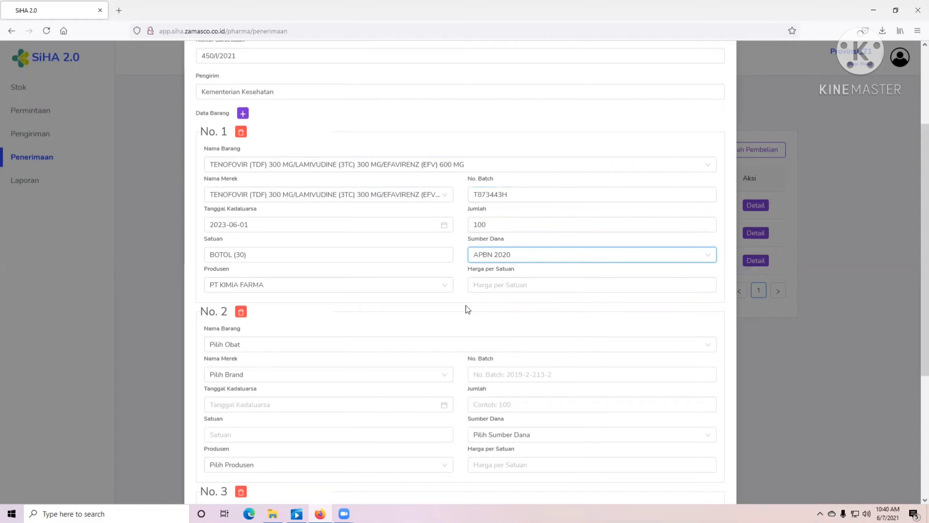
left_click(517, 262)
left_click(534, 341)
left_click(498, 288)
type("650000")
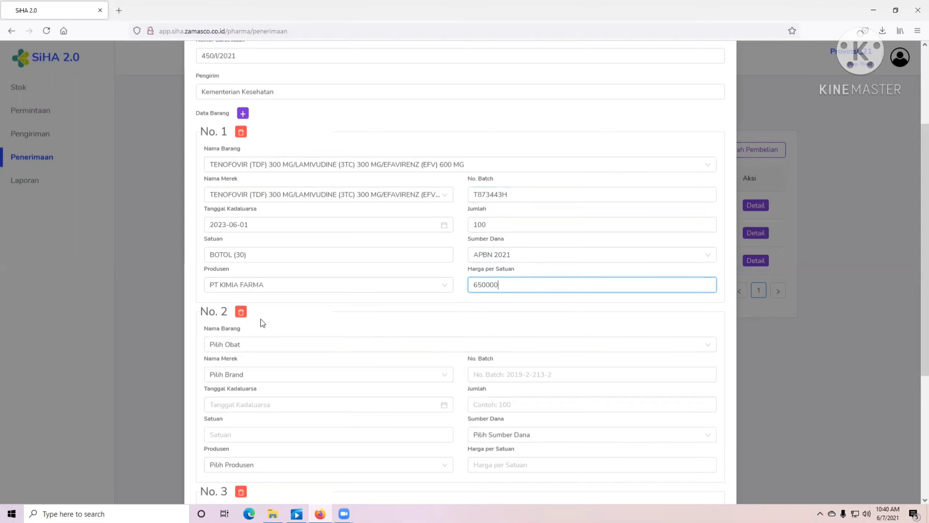
scroll(245, 353, "down", 3)
- Set item No. 2 to TENOFOVIR/LAMIVUDINE/DOLUTEGRAVIR 50 MG, TENOFOVIR brand, expiry 2023-06-01, PT KIMIA FARMA
left_click(243, 217)
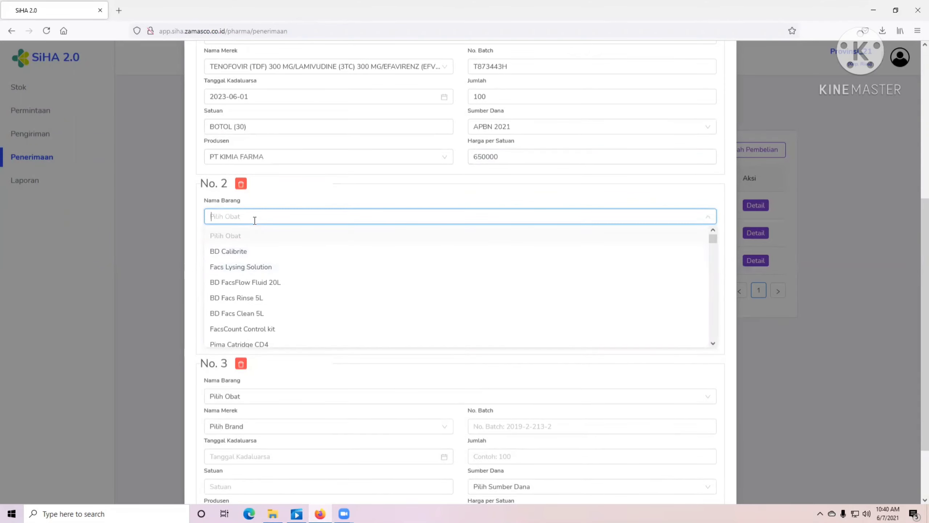
type("Ten")
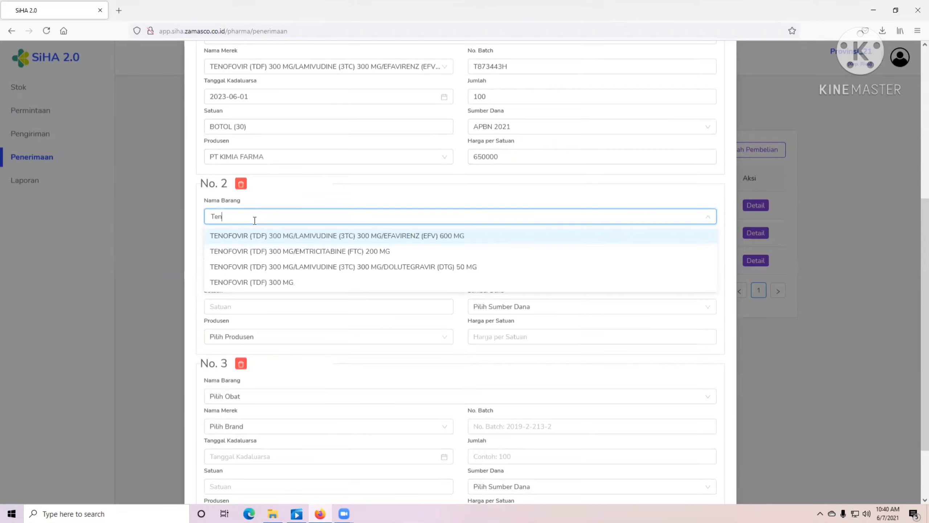
left_click(401, 267)
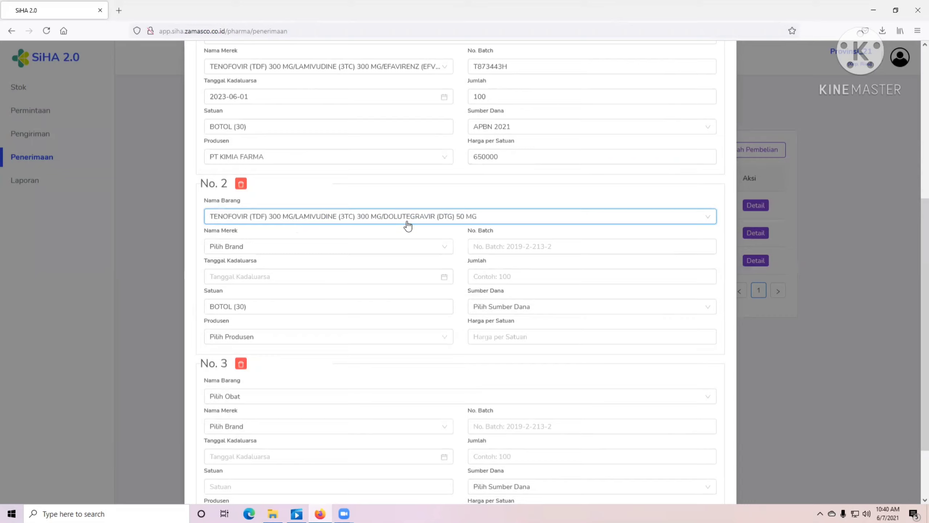
left_click(286, 247)
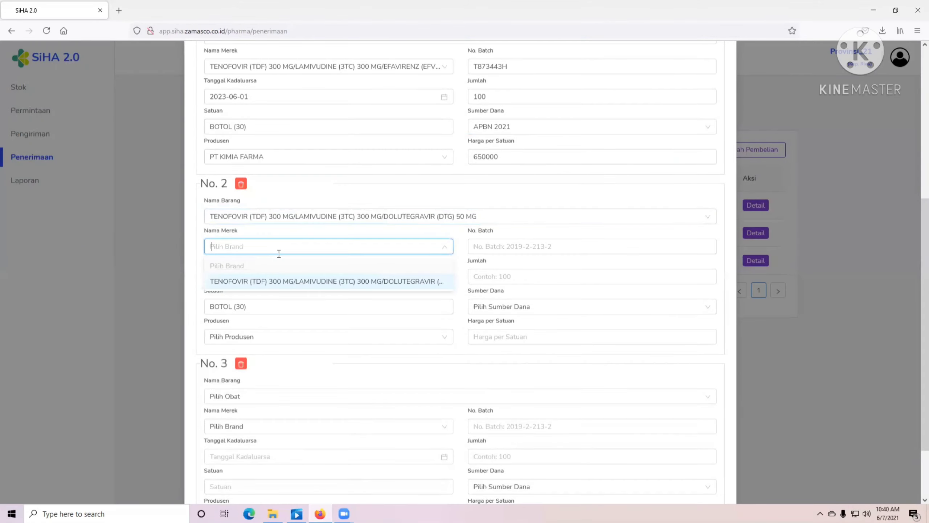
left_click(285, 282)
left_click(280, 276)
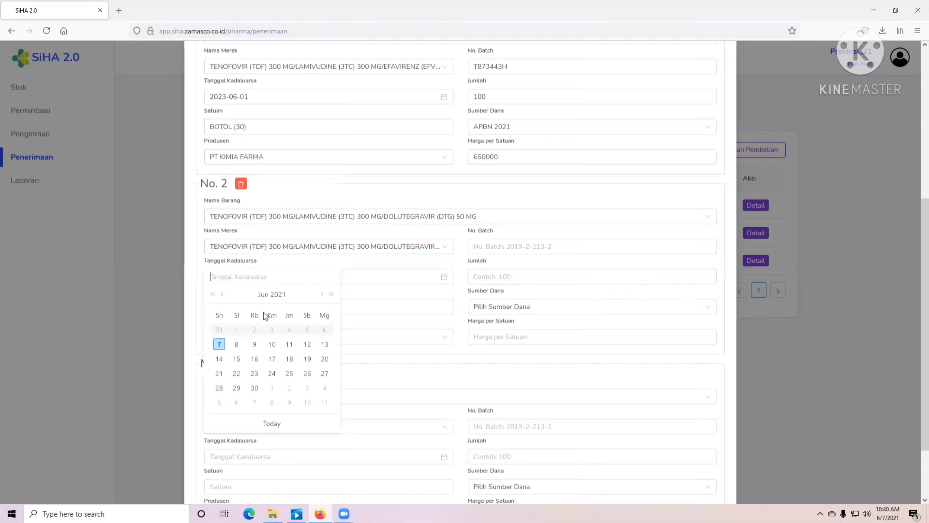
left_click(331, 294)
left_click(331, 294)
left_click(272, 330)
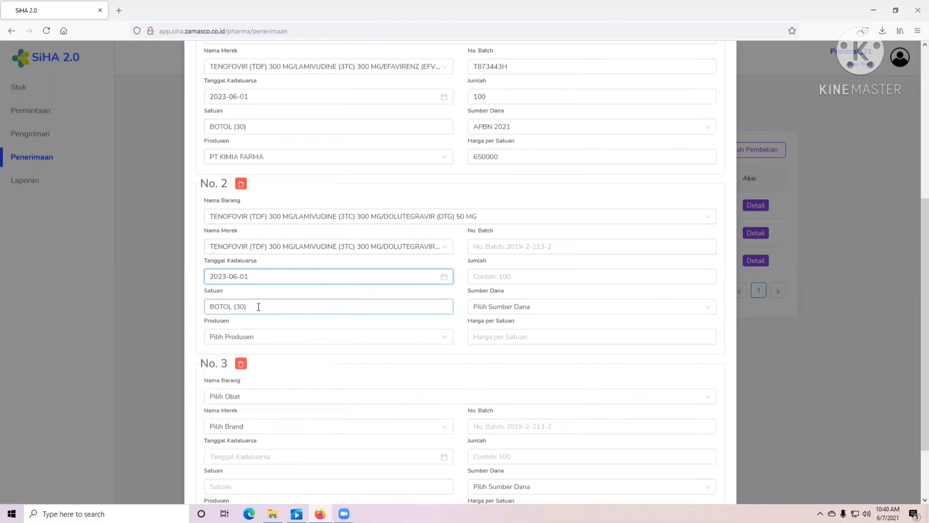
left_click(253, 335)
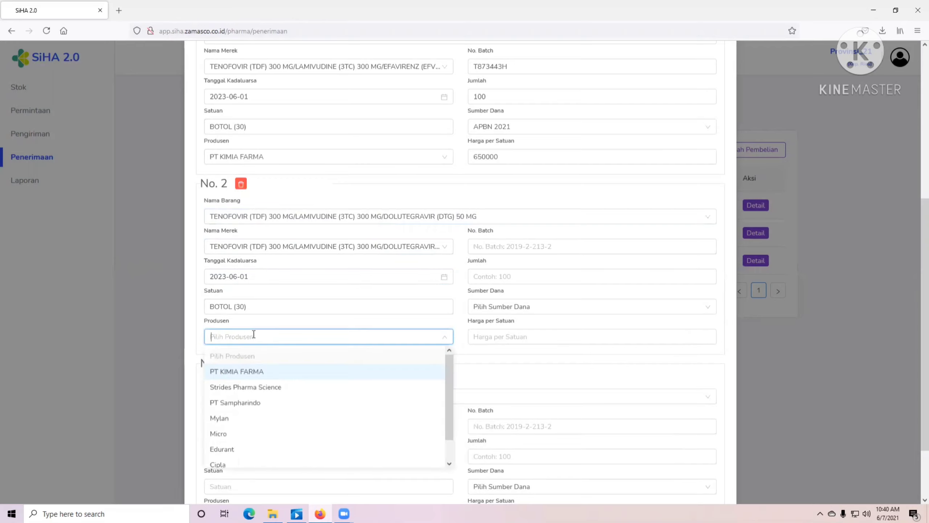
left_click(248, 370)
- Enter item No. 2's batch H430986T, quantity 50, funding APBN 2021, and price 750000
left_click(482, 245)
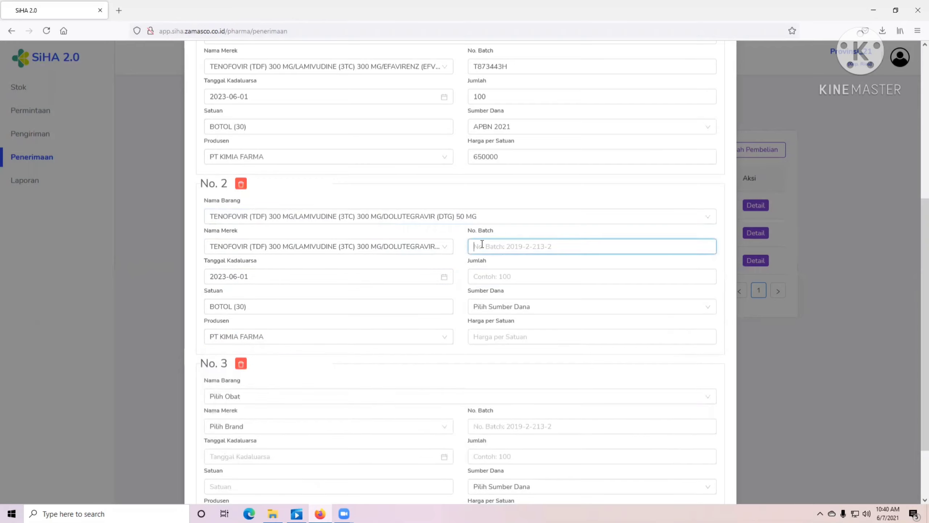
type("H")
key("BackSpace")
key("BackSpace")
key("BackSpace")
type("098")
left_click(497, 277)
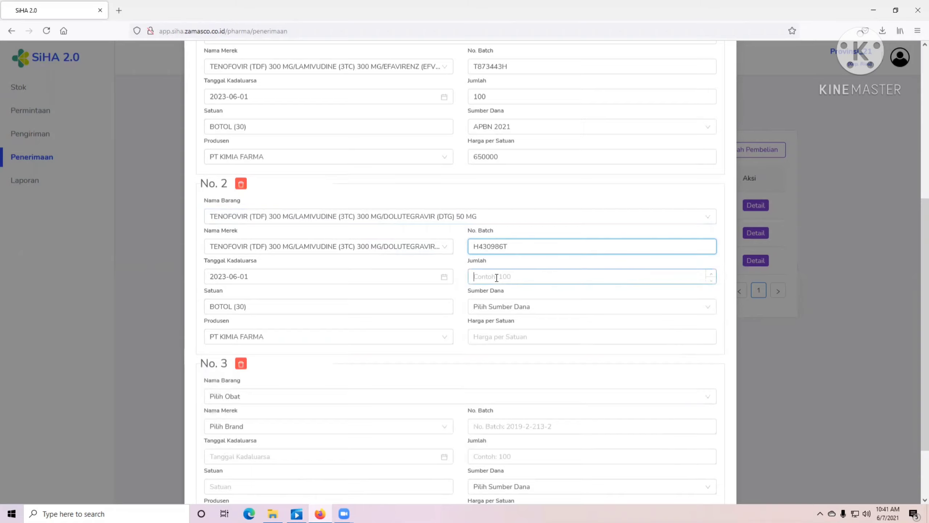
type("50")
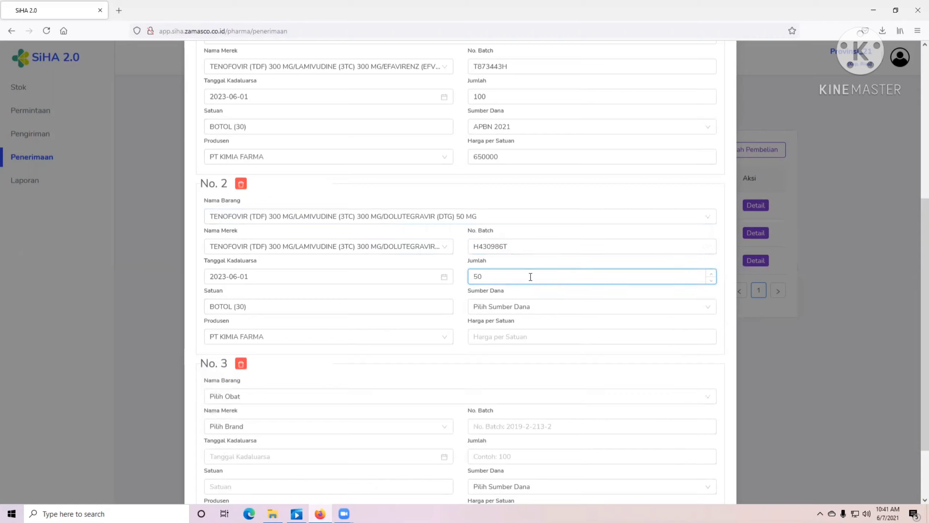
left_click(517, 313)
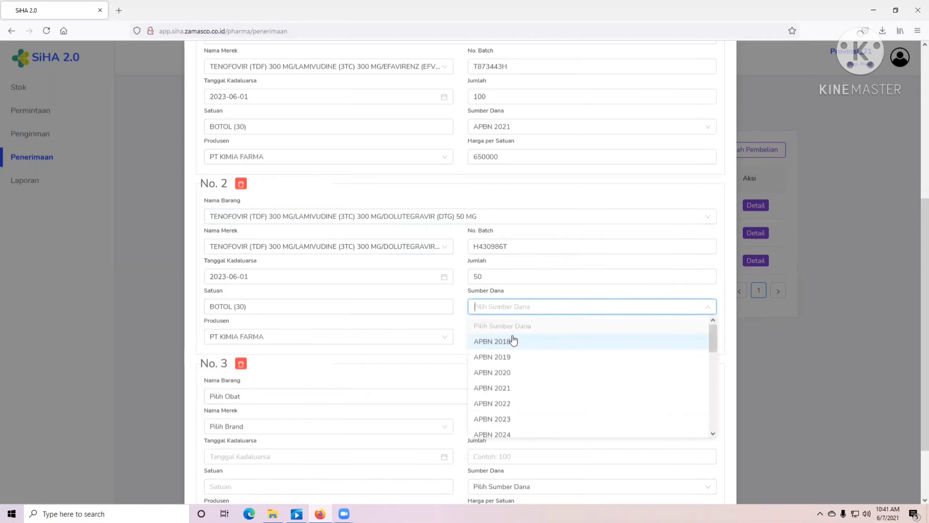
left_click(501, 388)
left_click(494, 336)
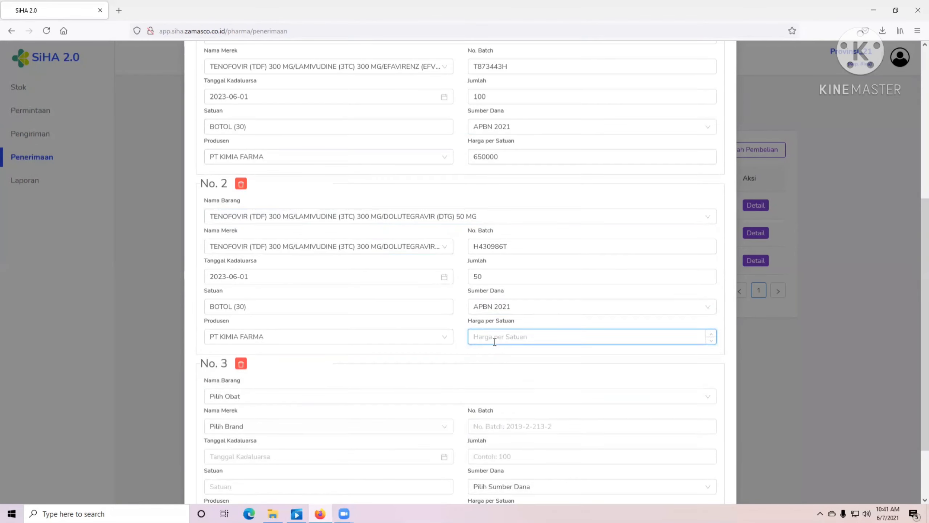
type("8")
key("BackSpace")
type("7500")
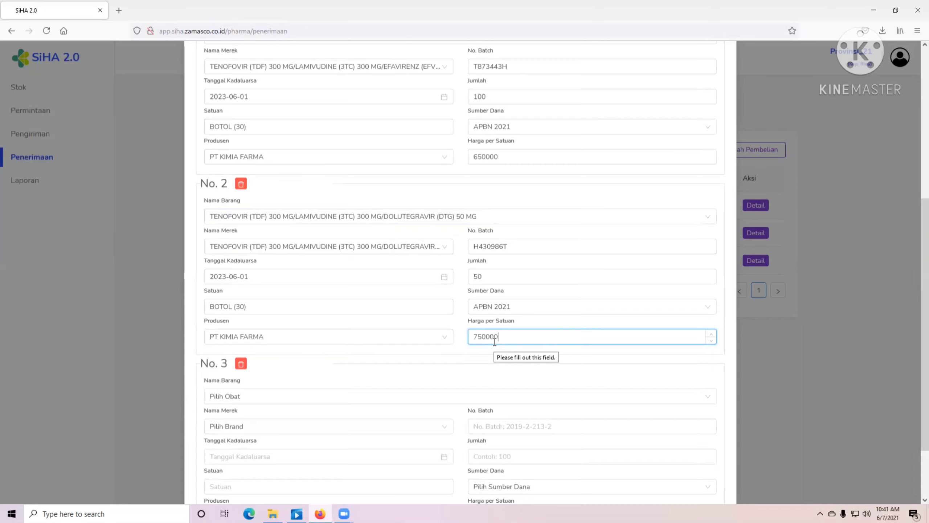
type("00")
scroll(263, 357, "down", 2)
- Set item No. 3 to NEVIRAPINE 200 MG, brand Neviral, expiry 2023-06-01, producer PT KIMIA FARMA
left_click(244, 323)
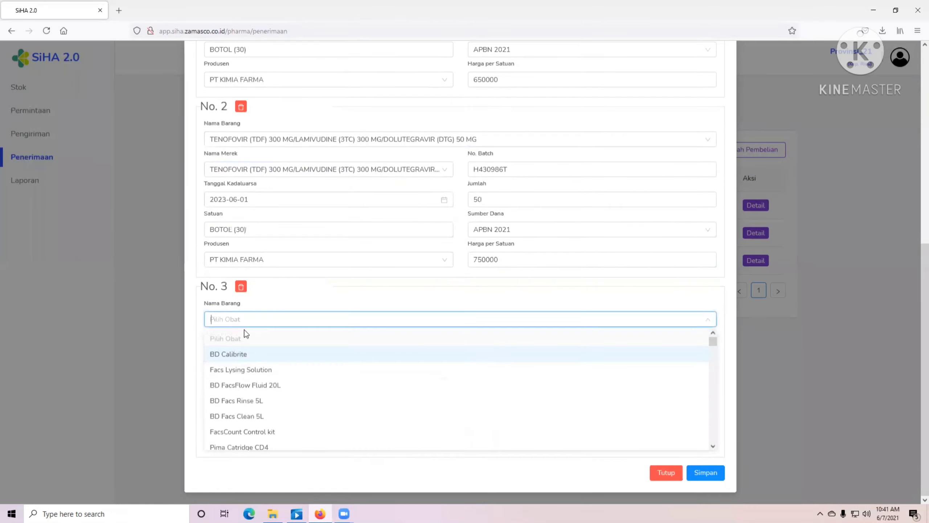
type("NE")
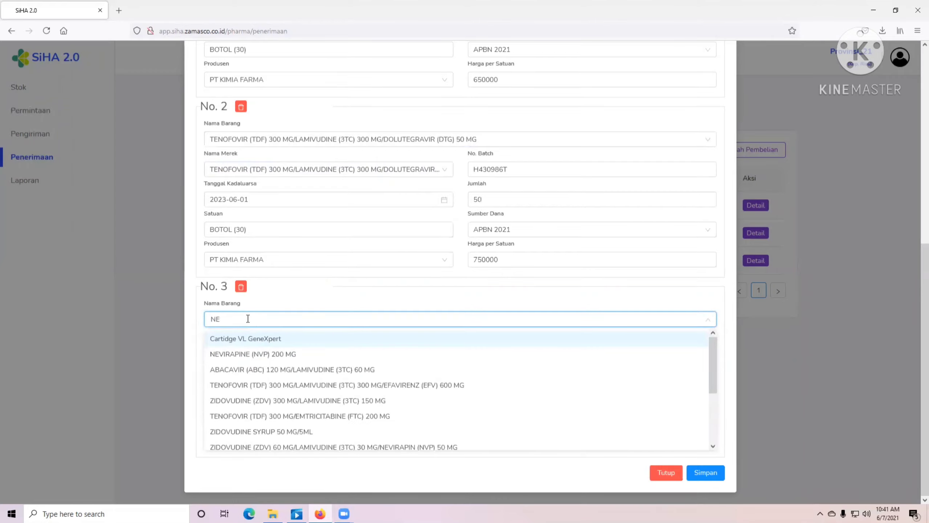
type("VI")
left_click(287, 339)
left_click(250, 350)
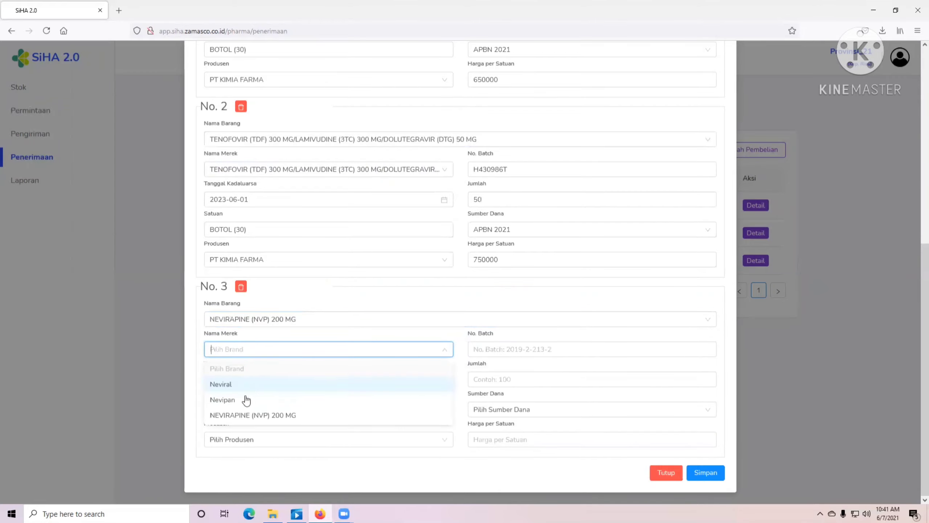
left_click(230, 384)
left_click(243, 379)
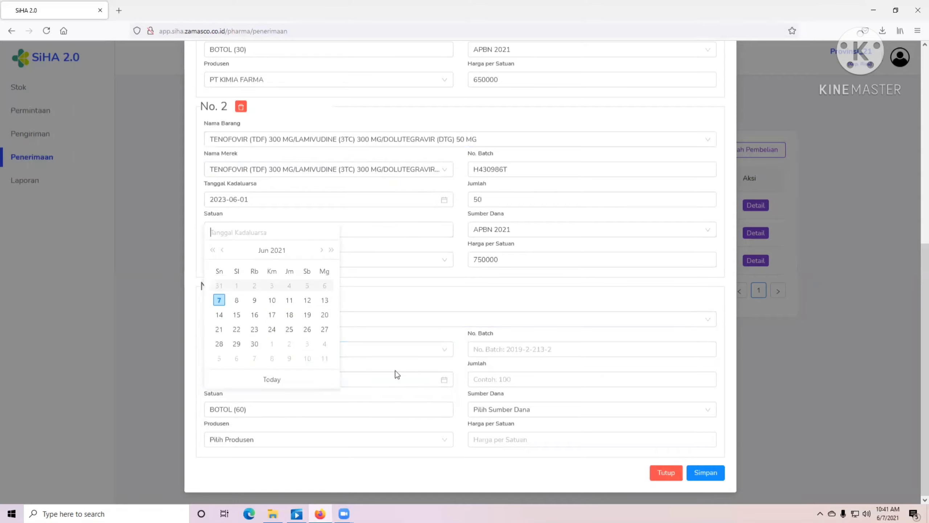
left_click(331, 251)
left_click(331, 251)
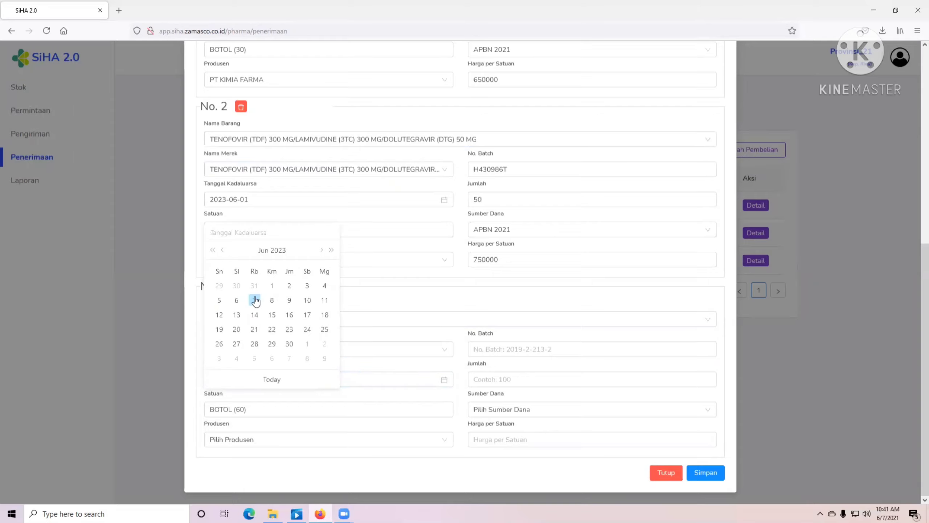
left_click(272, 285)
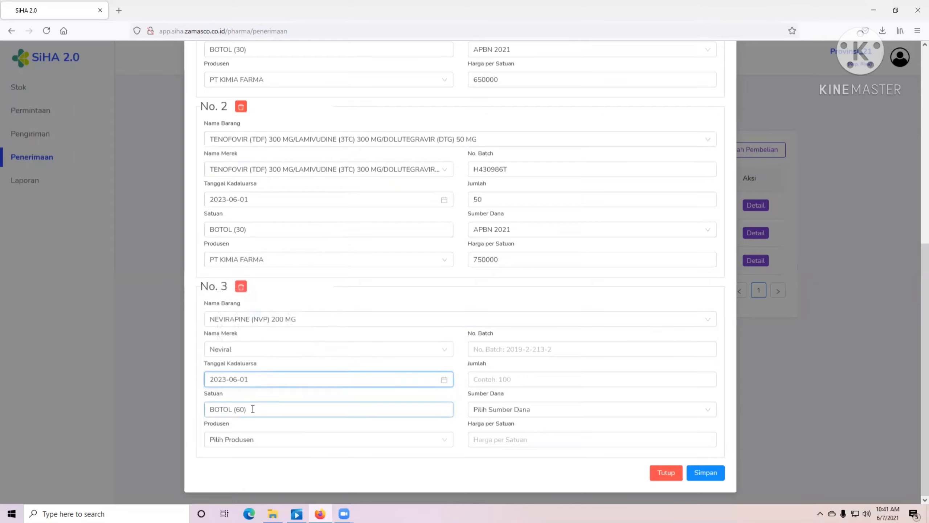
left_click(246, 439)
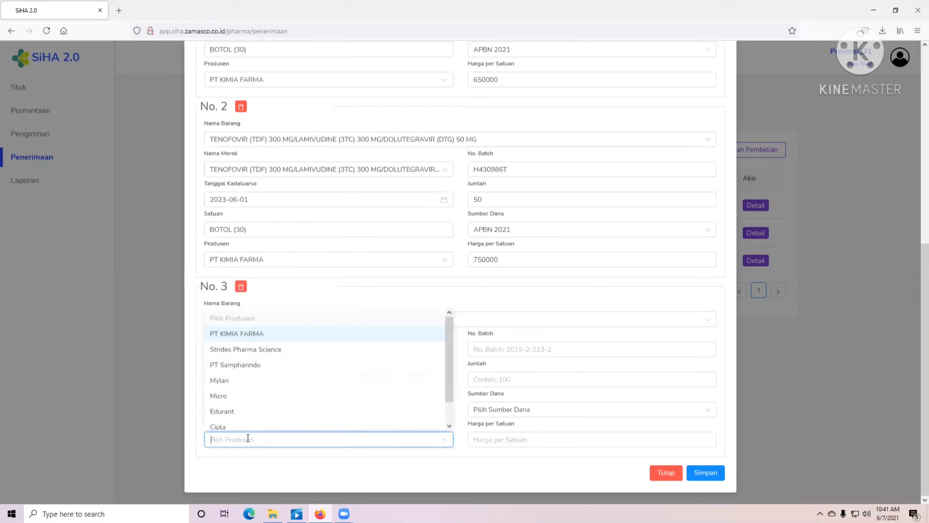
left_click(252, 329)
- Enter item No. 3's batch G232368T, quantity 70, funding APBN 2021, and price 350000
left_click(510, 348)
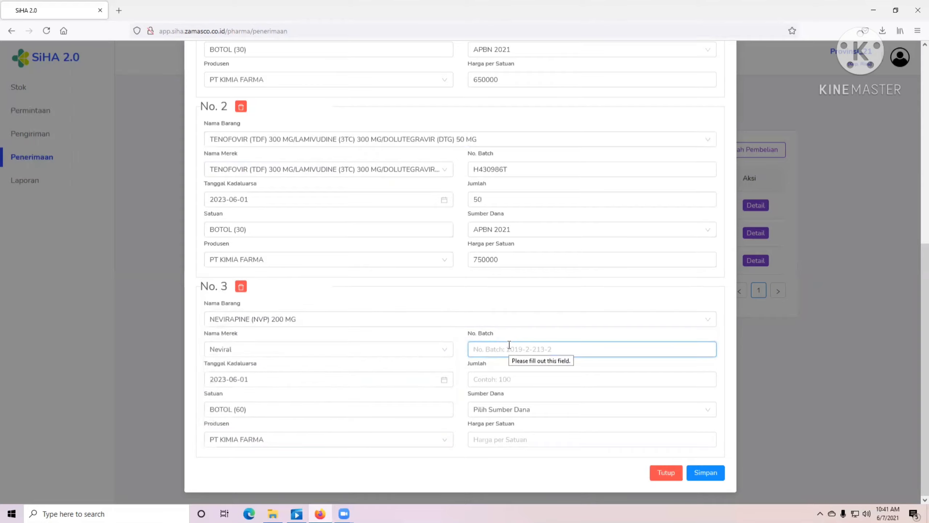
type("g77847")
key("BackSpace")
key("BackSpace")
key("BackSpace")
key("BackSpace")
key("BackSpace")
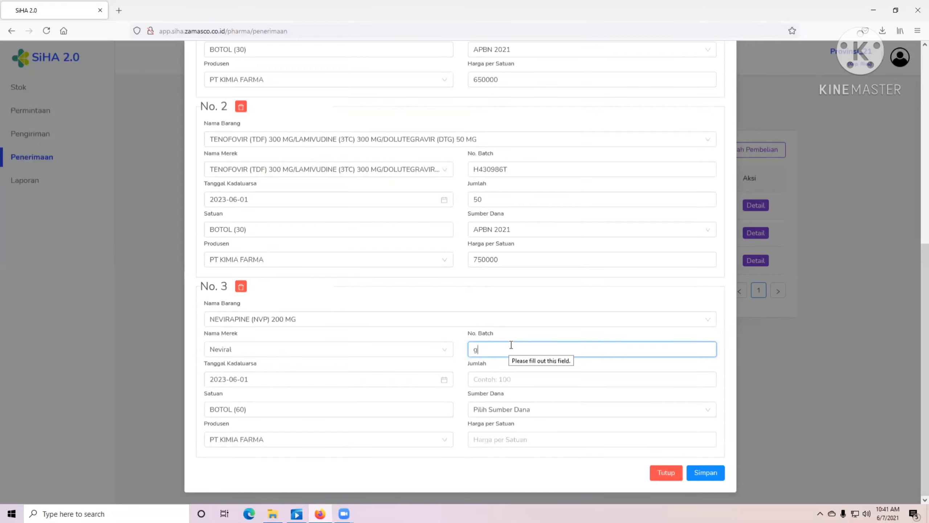
key("BackSpace")
type("G232368T")
left_click(510, 378)
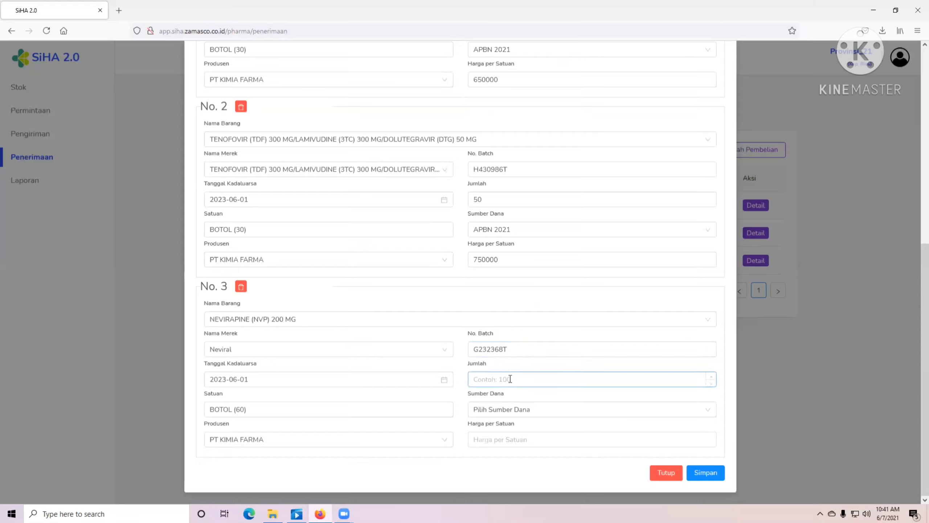
type("100")
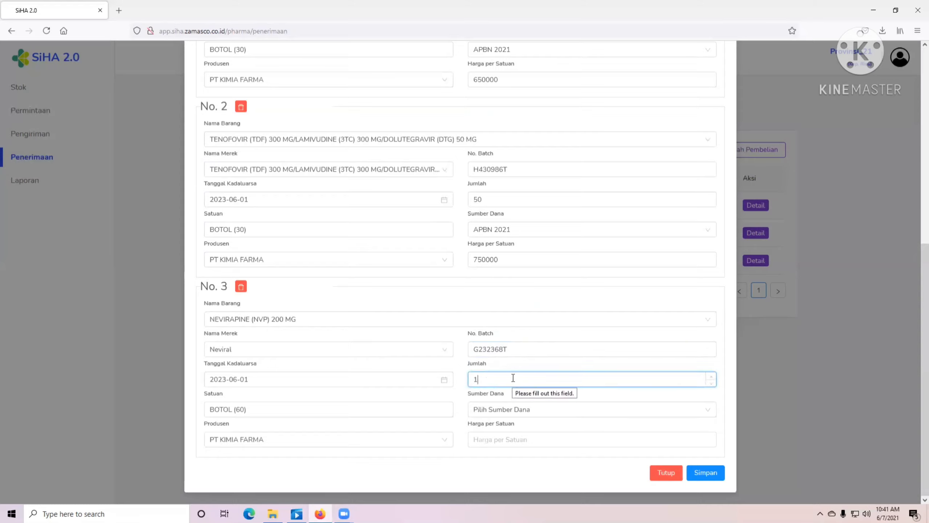
key("BackSpace")
key("BackSpace")
key("BackSpace")
type("10")
left_click(521, 409)
left_click(528, 350)
left_click(500, 440)
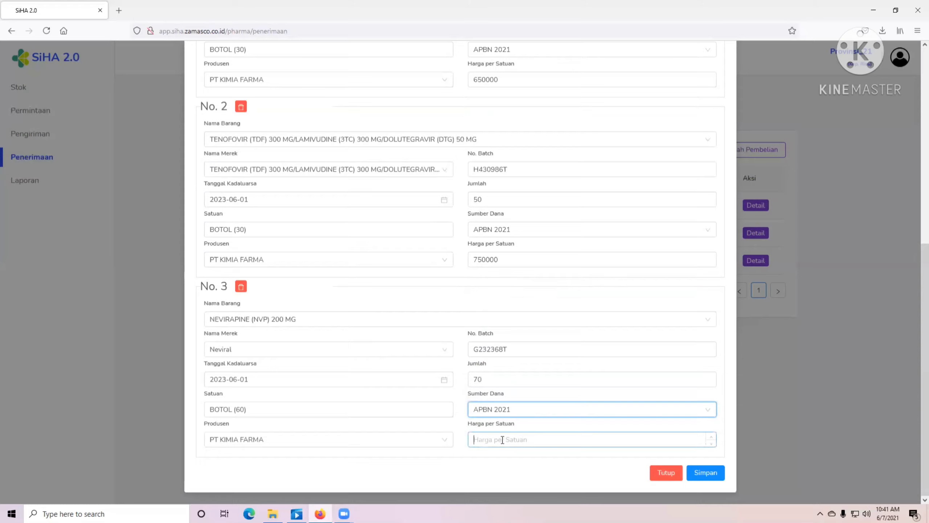
left_click(502, 440)
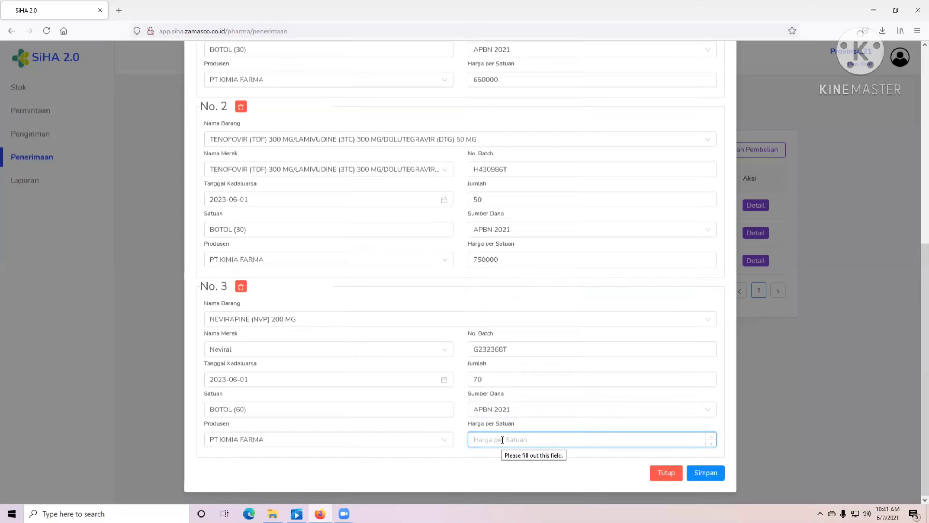
type("350000")
- Save the three-item receipt with Simpan so 450/I/2021 shows as Diterima Penuh
left_click(708, 472)
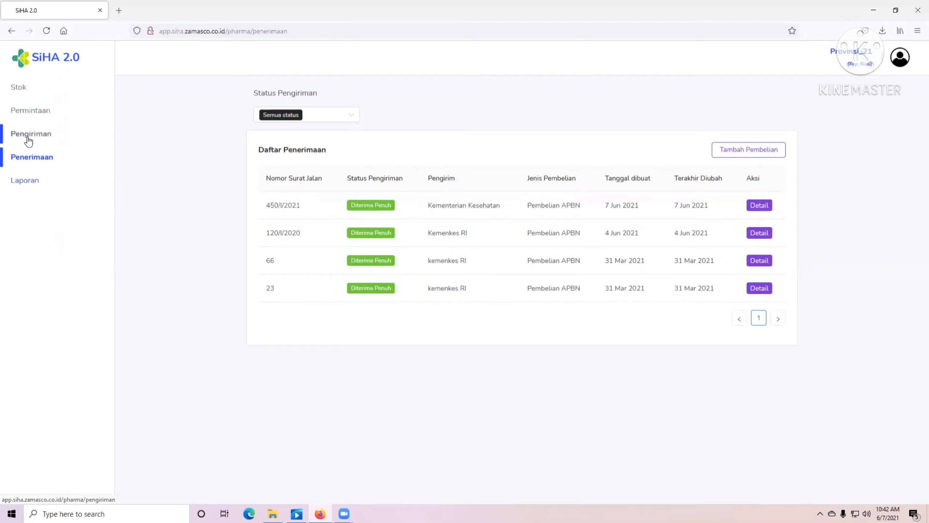
- Start a new outgoing shipment with BINTAN as the destination
left_click(40, 137)
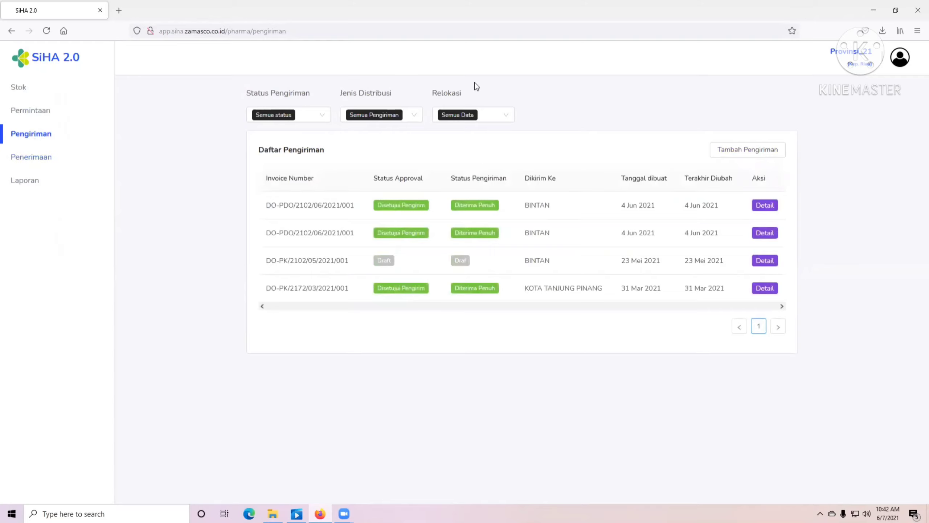
left_click(732, 149)
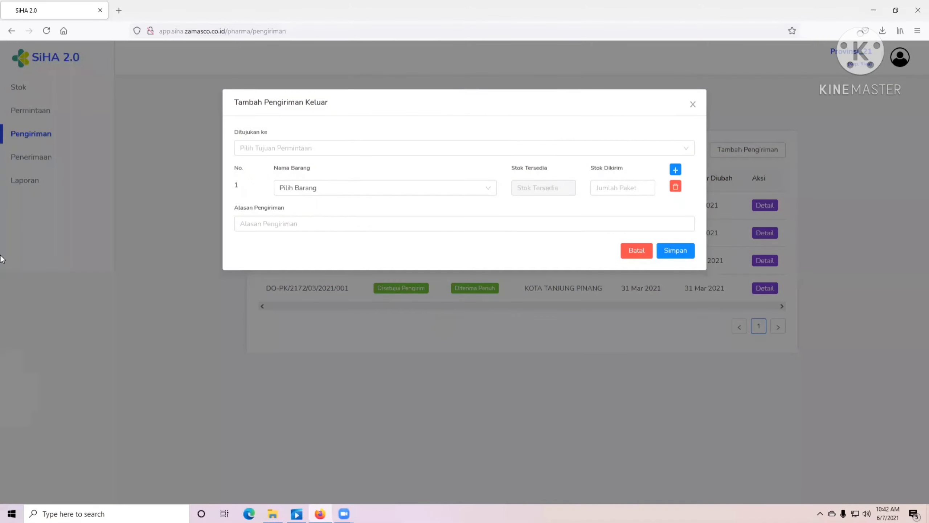
left_click(277, 147)
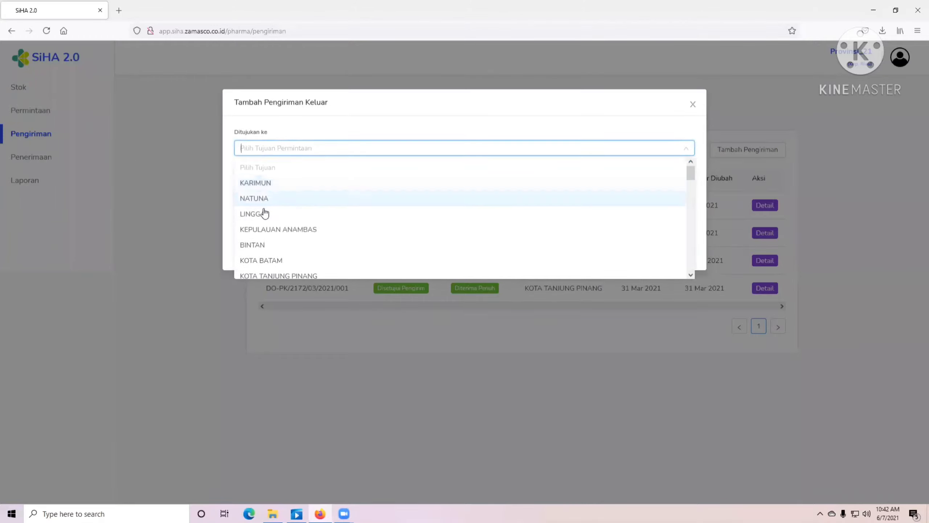
left_click(258, 245)
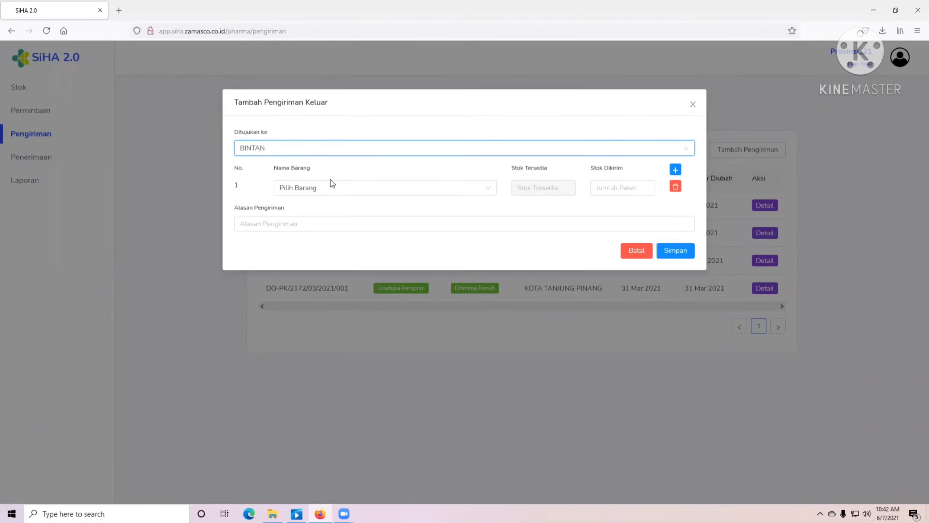
left_click(288, 148)
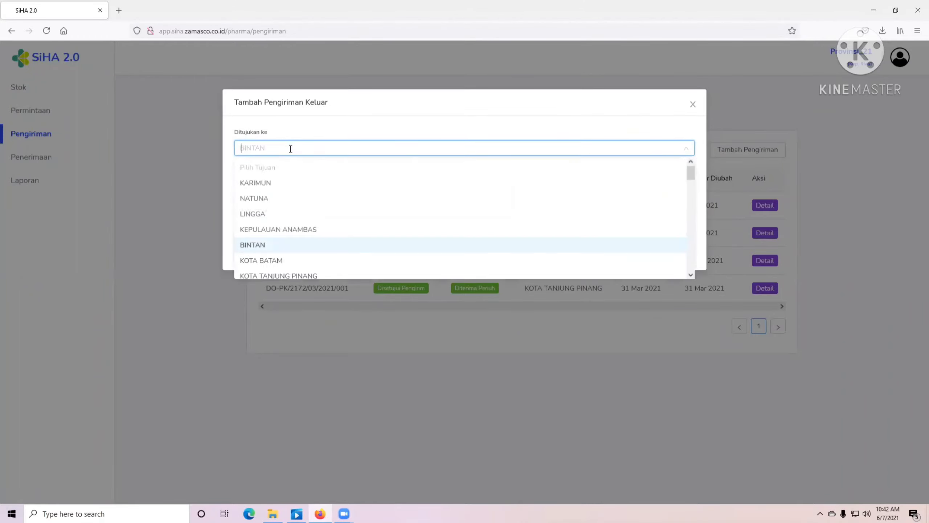
left_click(270, 249)
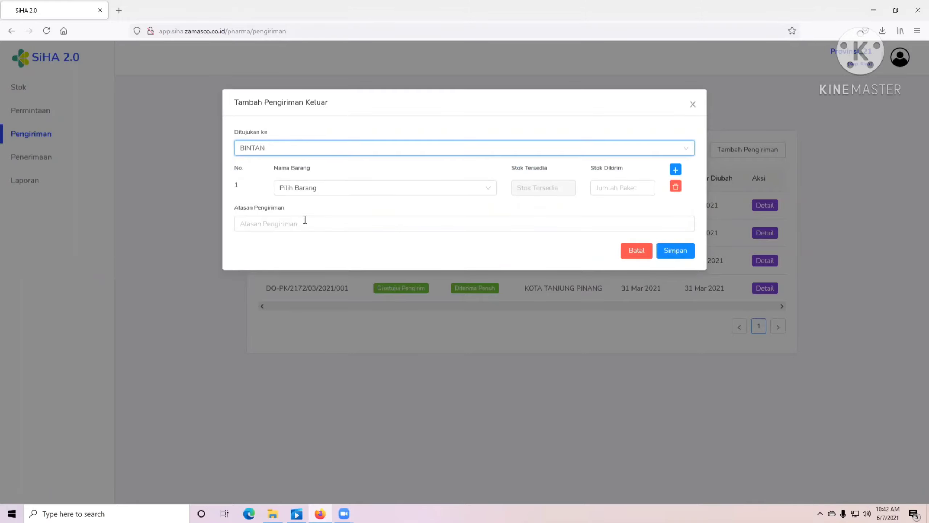
- Add rows for batch G232368T NVP(200MG) and batch H430986T, 10 each
left_click(314, 185)
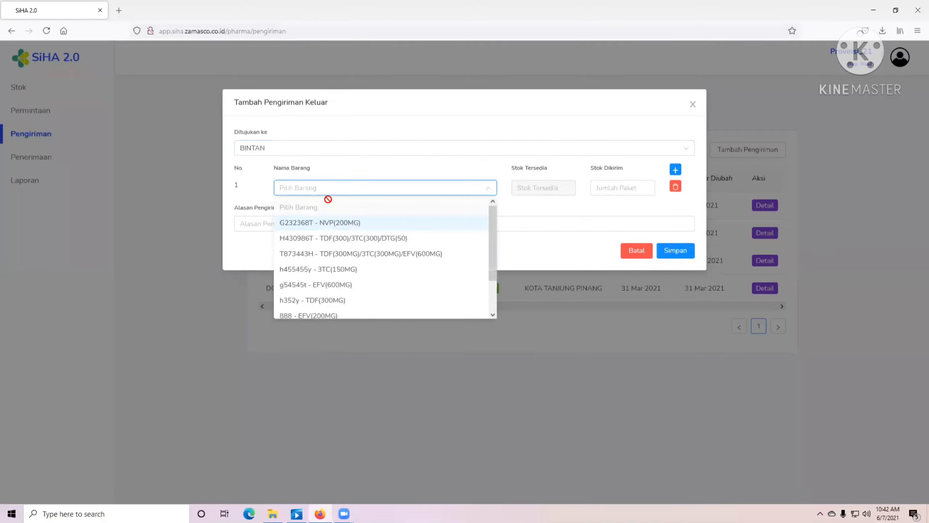
left_click(337, 224)
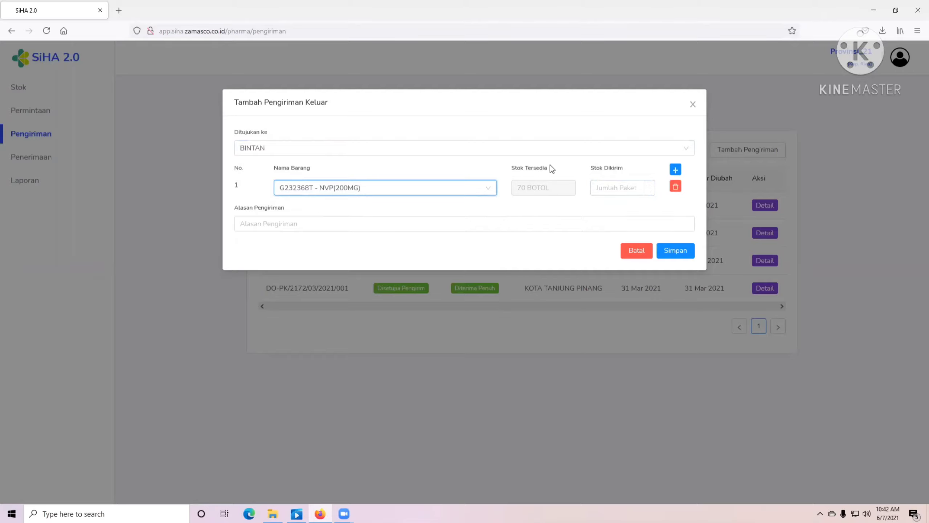
left_click(603, 184)
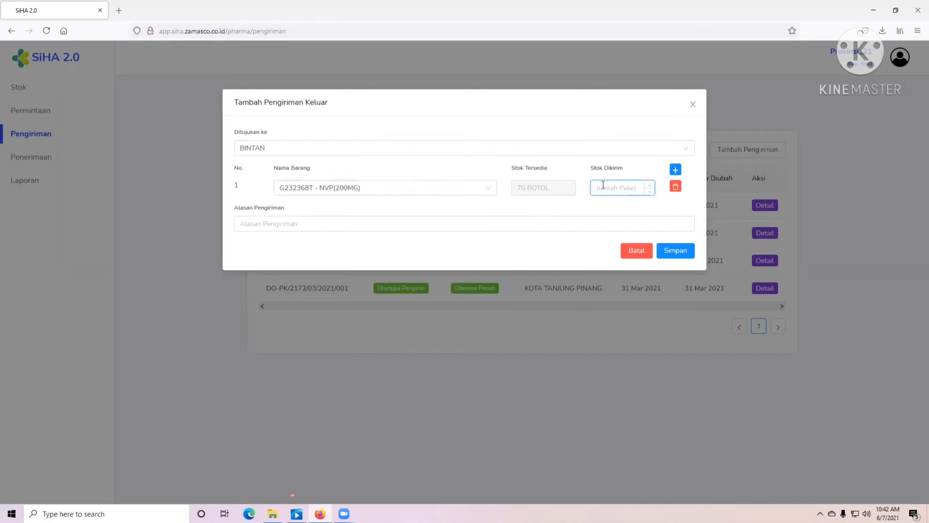
type("10")
left_click(674, 170)
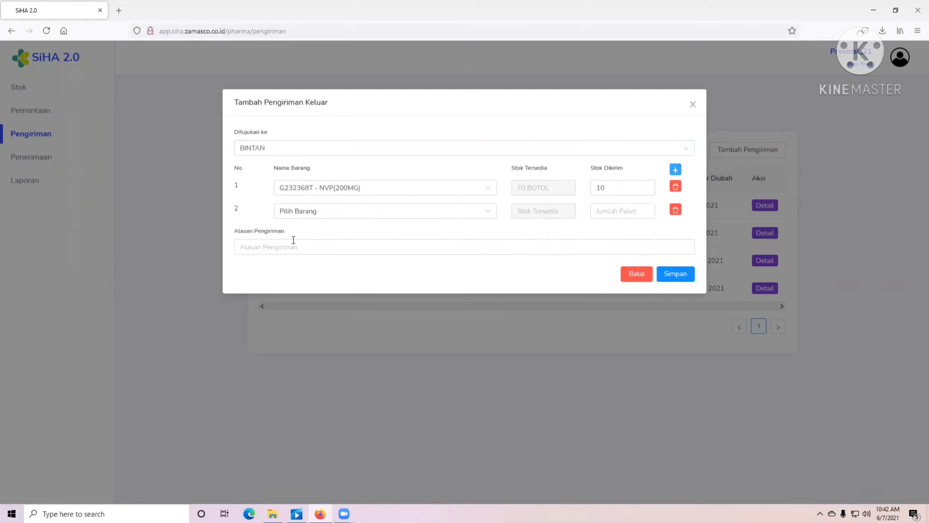
left_click(284, 216)
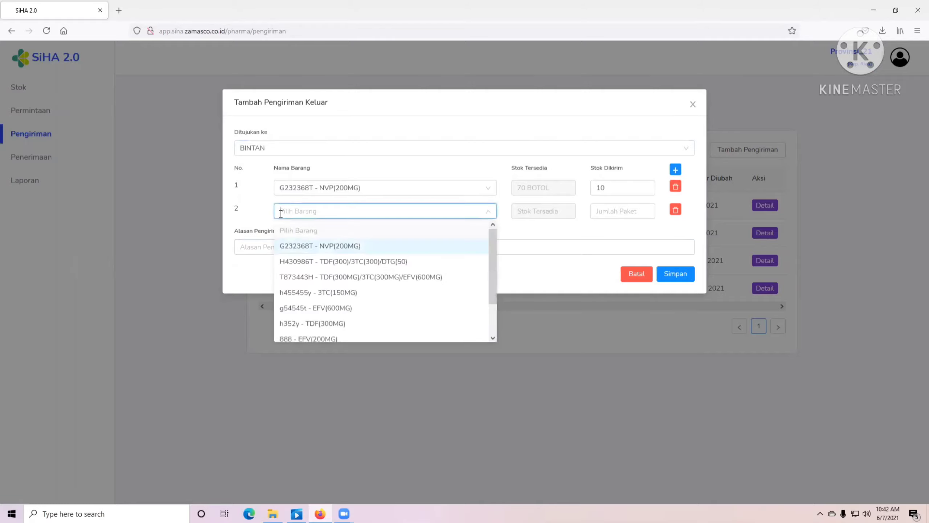
left_click(365, 262)
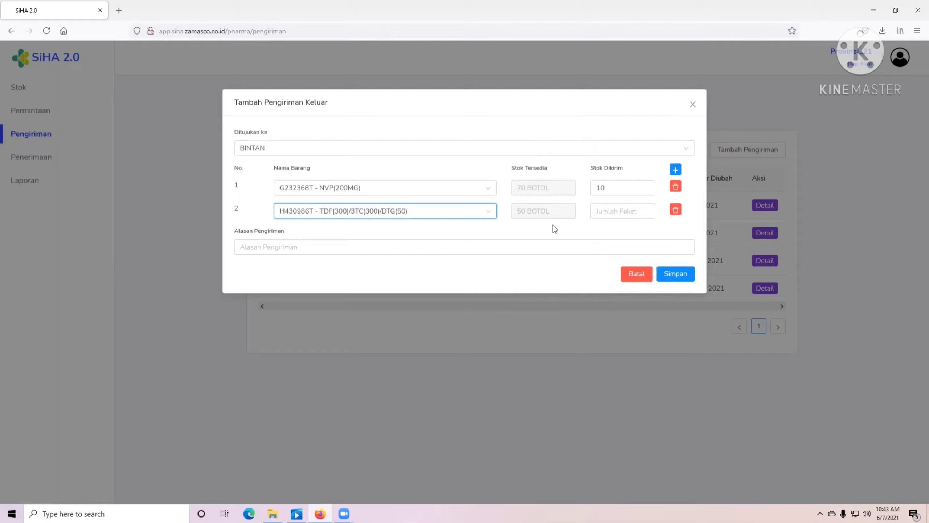
left_click(603, 210)
type("10")
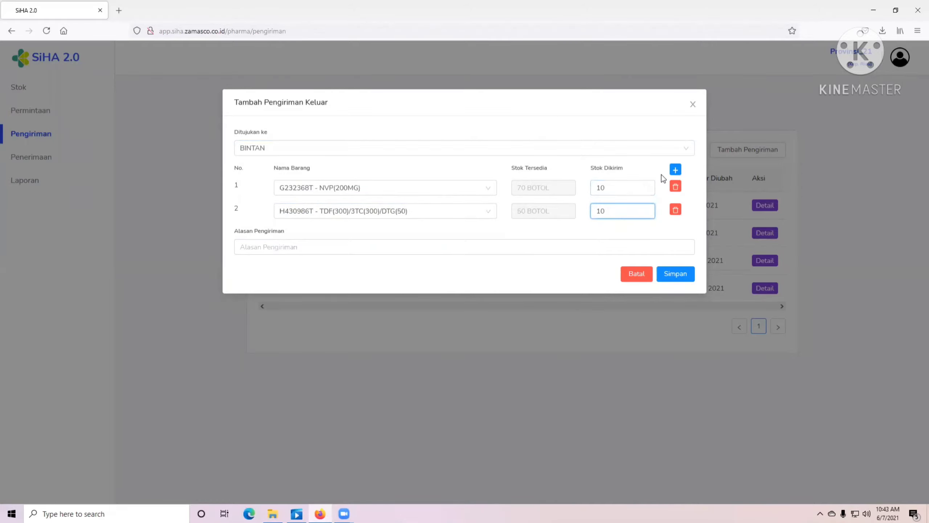
- Add a third row with batch T873443H and quantity 30
left_click(676, 169)
left_click(326, 235)
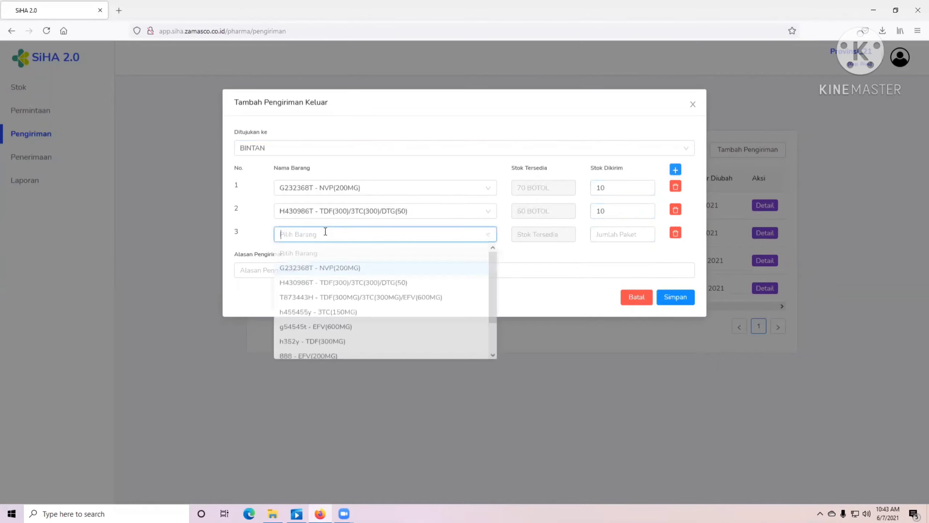
left_click(347, 309)
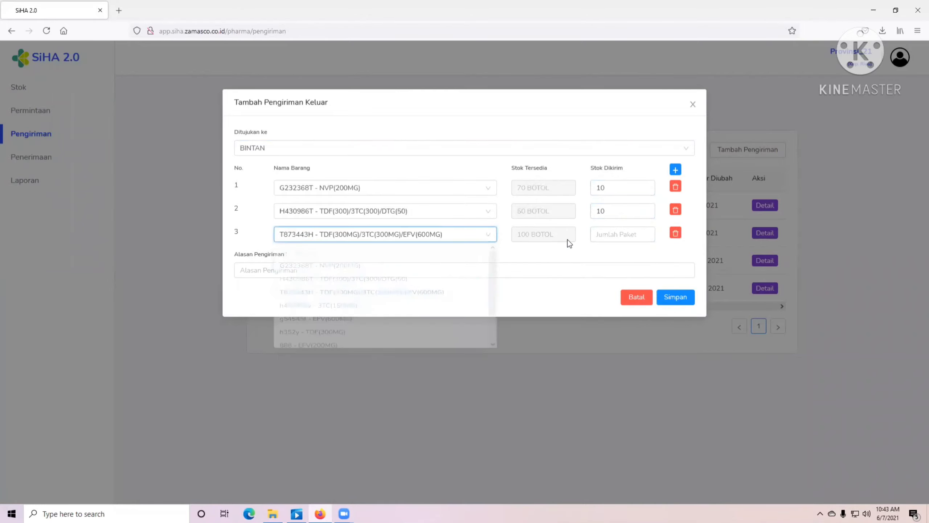
left_click(618, 233)
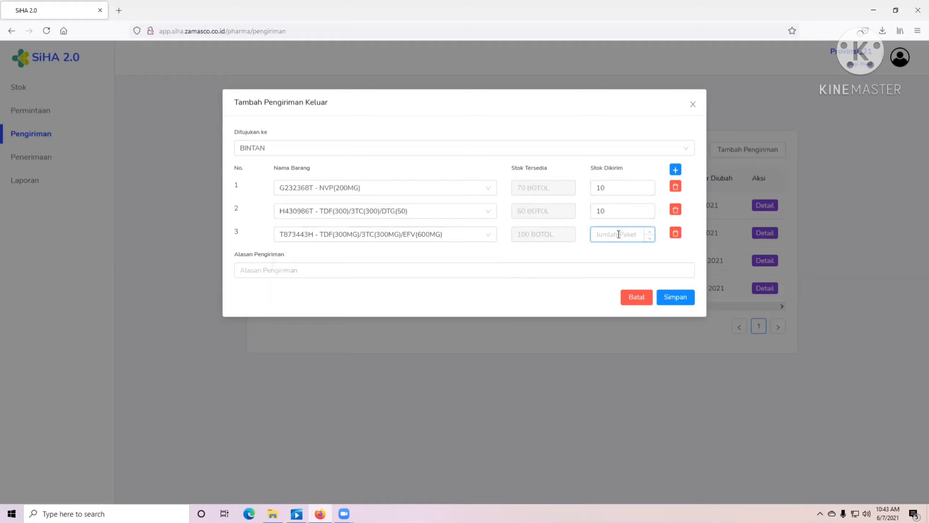
type("30")
- Enter the reason 'Pemenuhan Permintaan Bulan Mei 2021' and save the shipment
left_click(386, 266)
type("p")
key("BackSpace")
type("P")
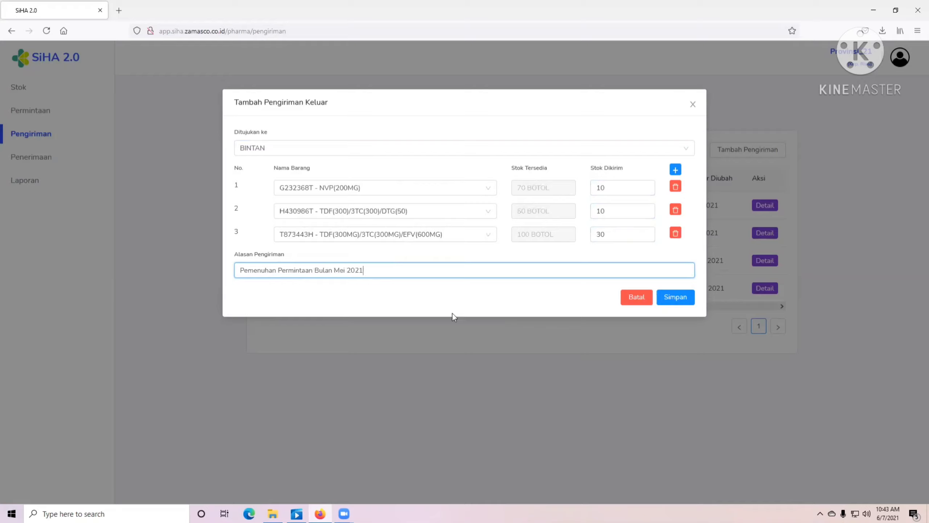
left_click(459, 297)
left_click(684, 297)
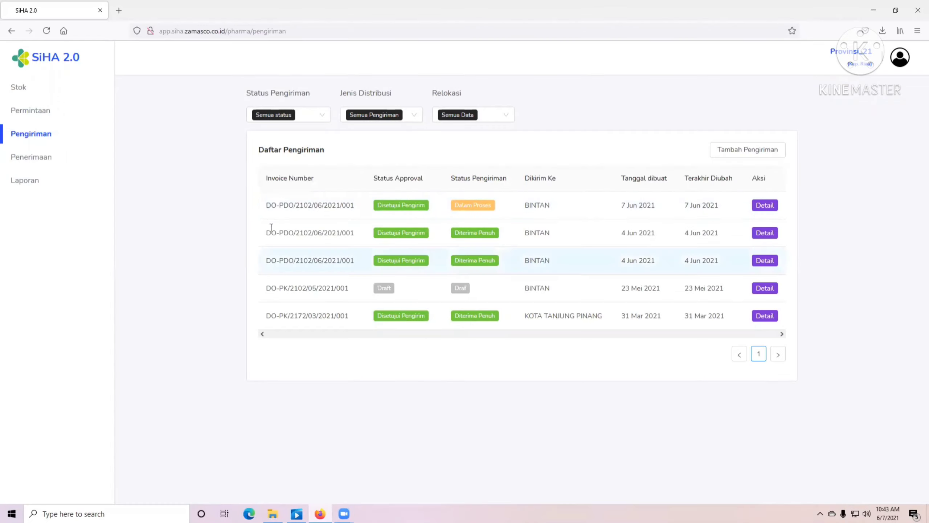
- Show the Penerimaan list, then close a new purchase form without choosing a purchase type
left_click(41, 168)
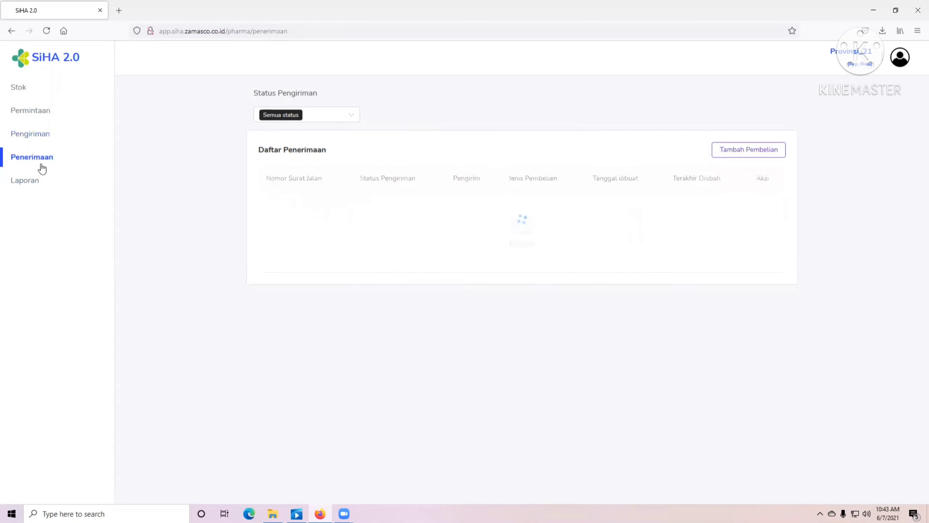
left_click(759, 151)
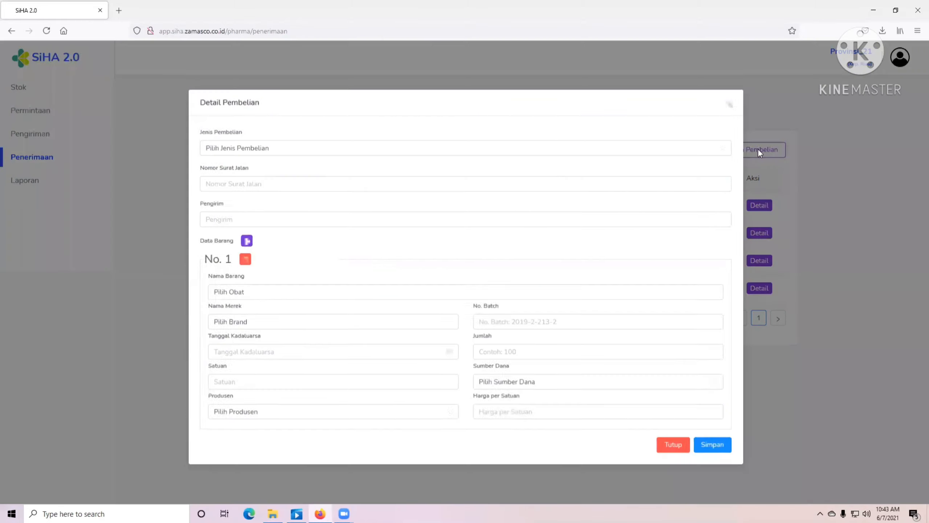
left_click(280, 151)
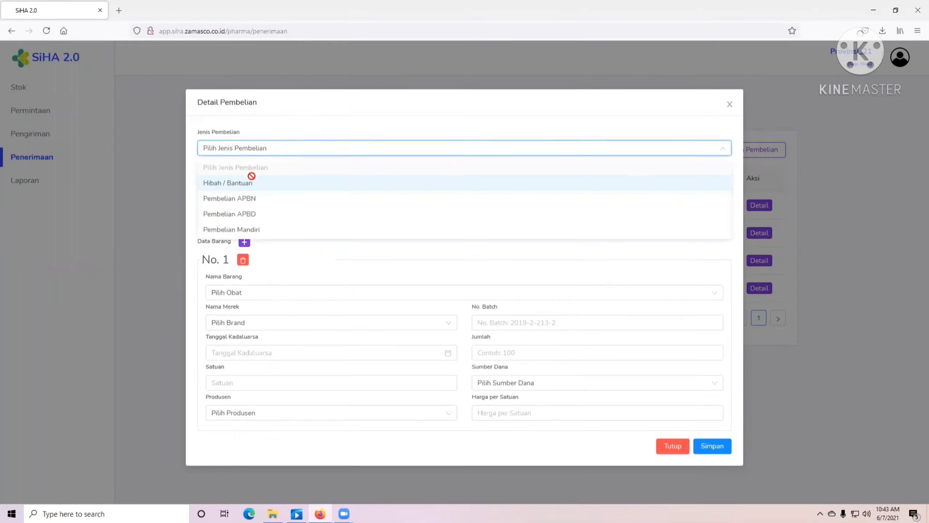
left_click(87, 185)
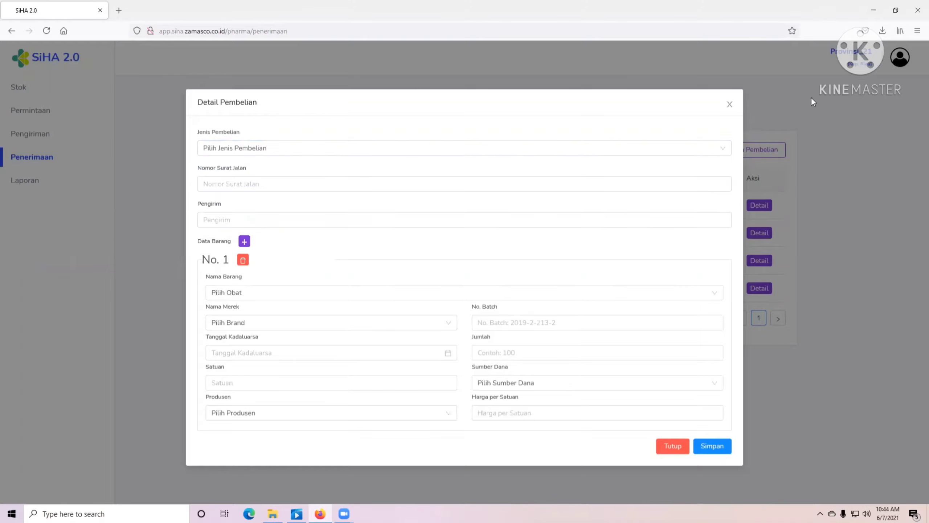
left_click(729, 104)
- Filter the stock overview to Non-ARV items
left_click(22, 87)
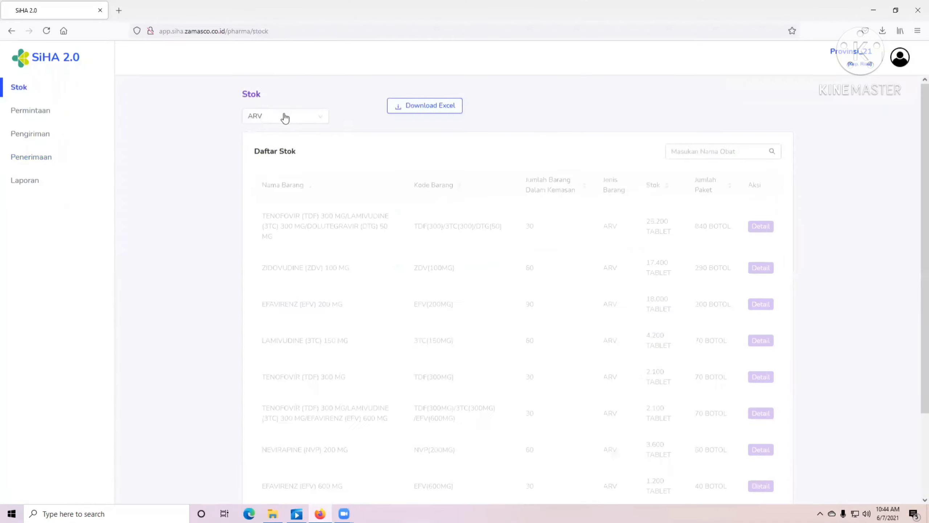
left_click(285, 117)
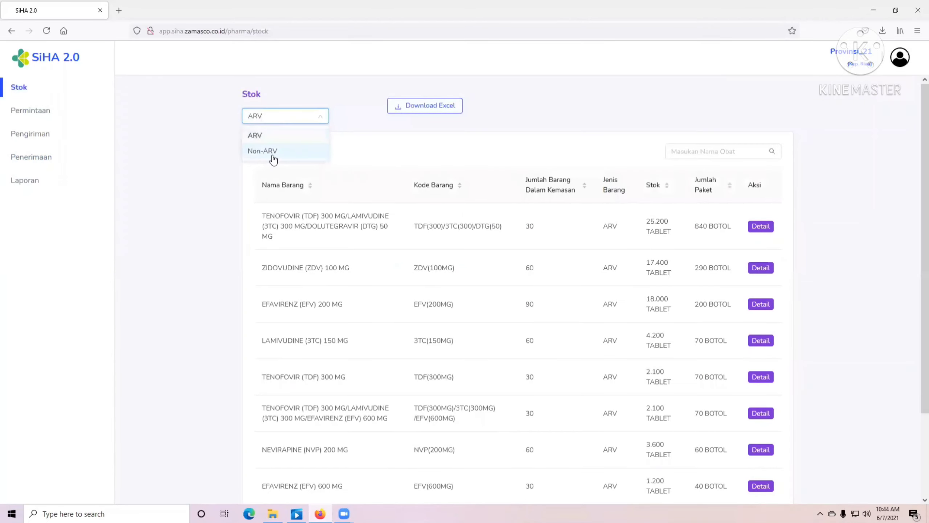
left_click(273, 158)
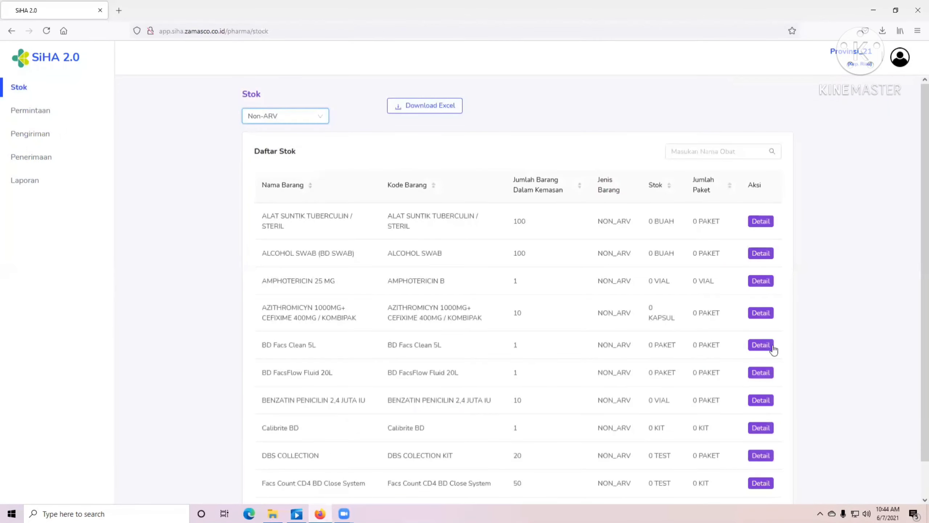
scroll(773, 349, "down", 1)
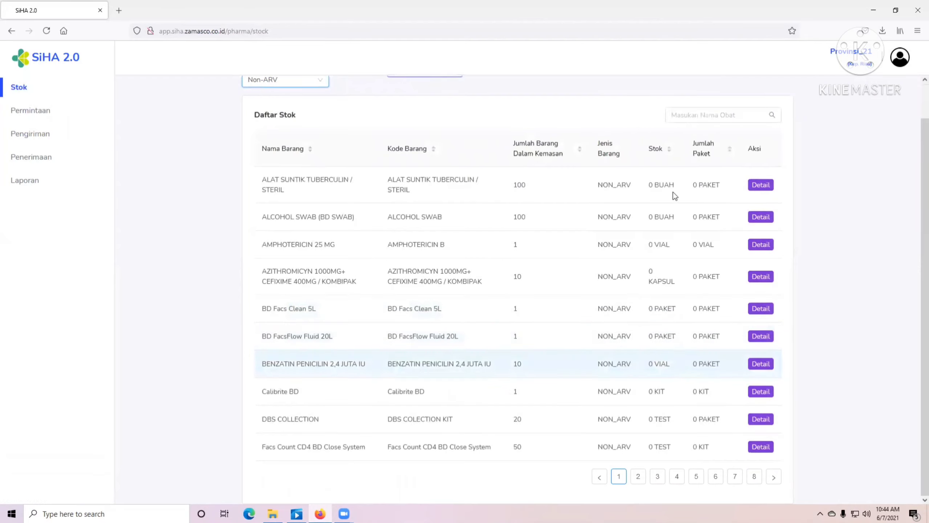
- Search the stock for SD, fokus, vikia and syphilis tests, then return to Penerimaan
left_click(698, 115)
type("sd")
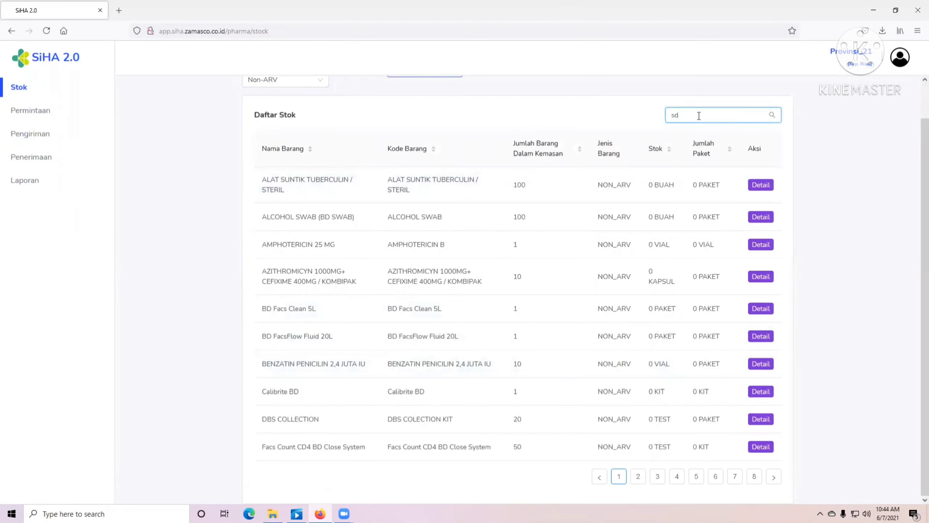
key("BackSpace")
key("BackSpace")
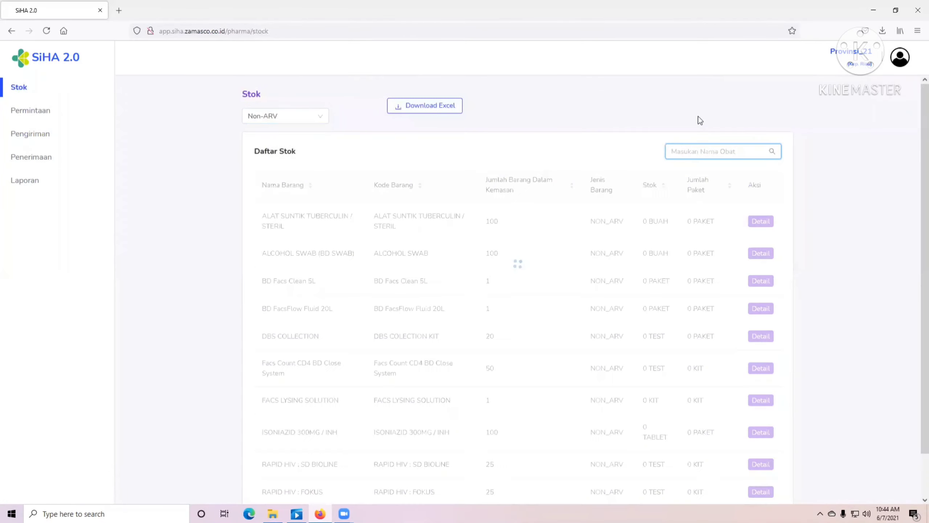
type("SD")
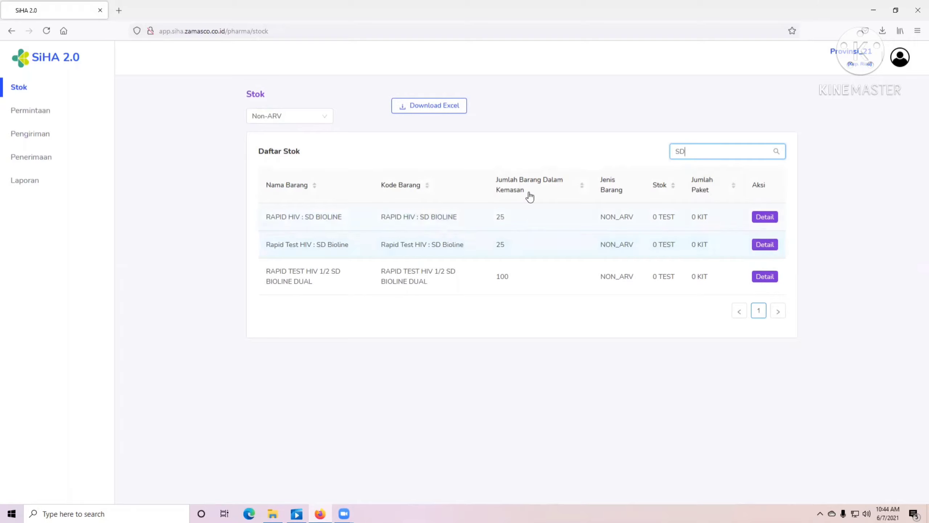
key("BackSpace")
key("BackSpace")
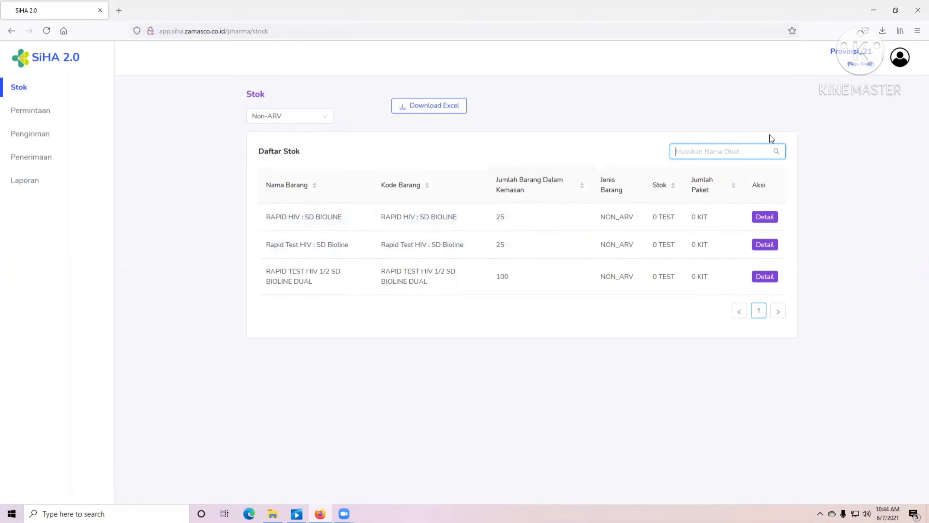
type("fokus")
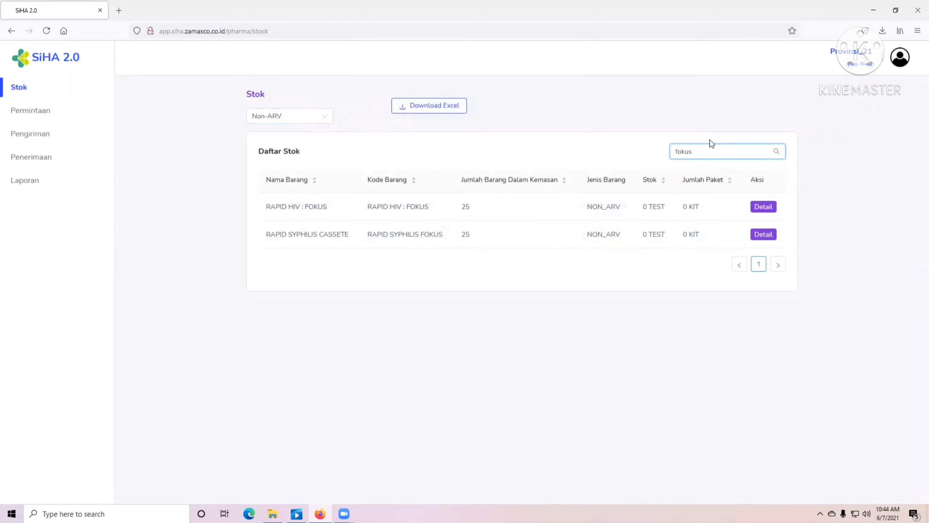
key("BackSpace")
key("BackSpace")
key("BackSpace")
key("BackSpace")
key("BackSpace")
type("v")
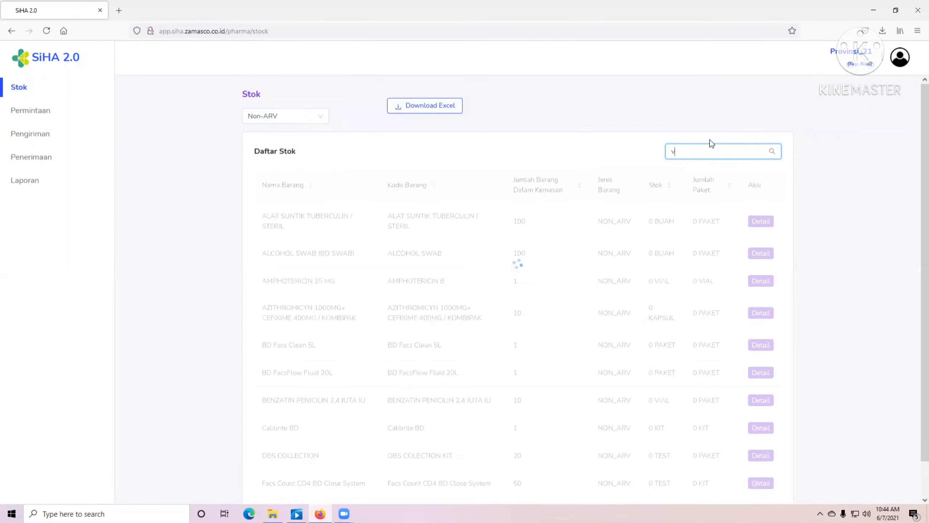
type("ikia")
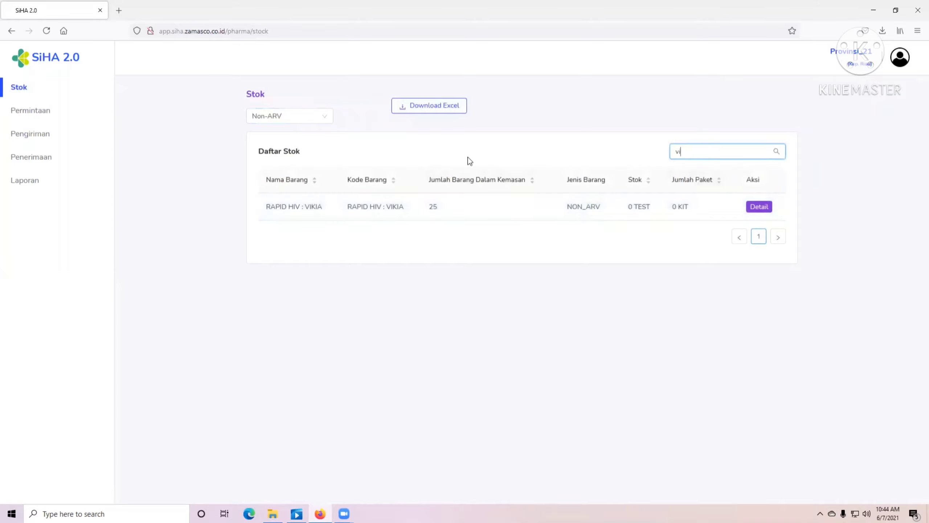
key("BackSpace")
key("BackSpace")
type("sifili")
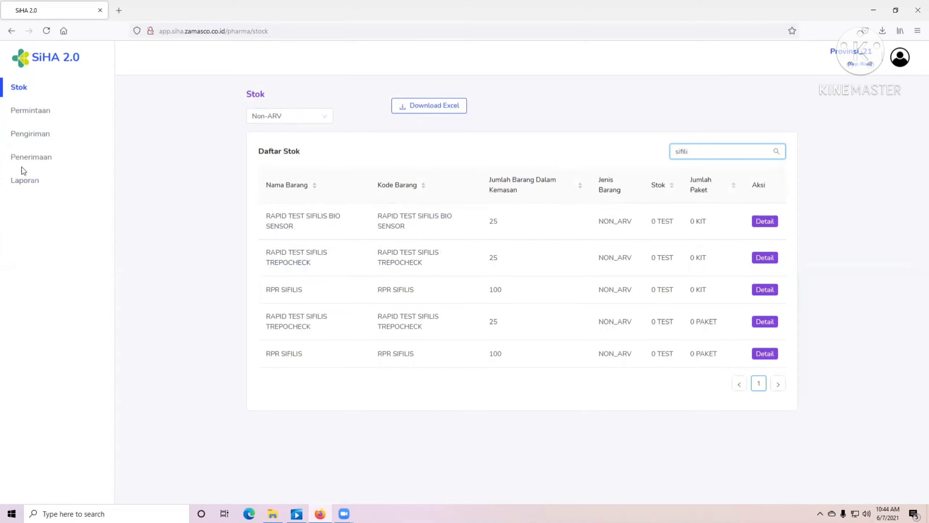
left_click(26, 157)
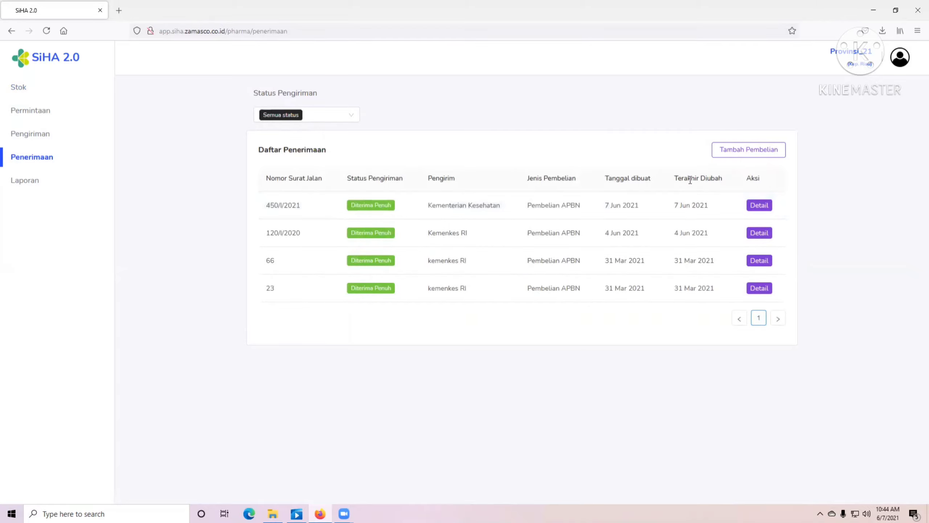
- Start a Pembelian APBN receipt with delivery note 650/I/2021 from Kementerian Kesehatan
left_click(743, 148)
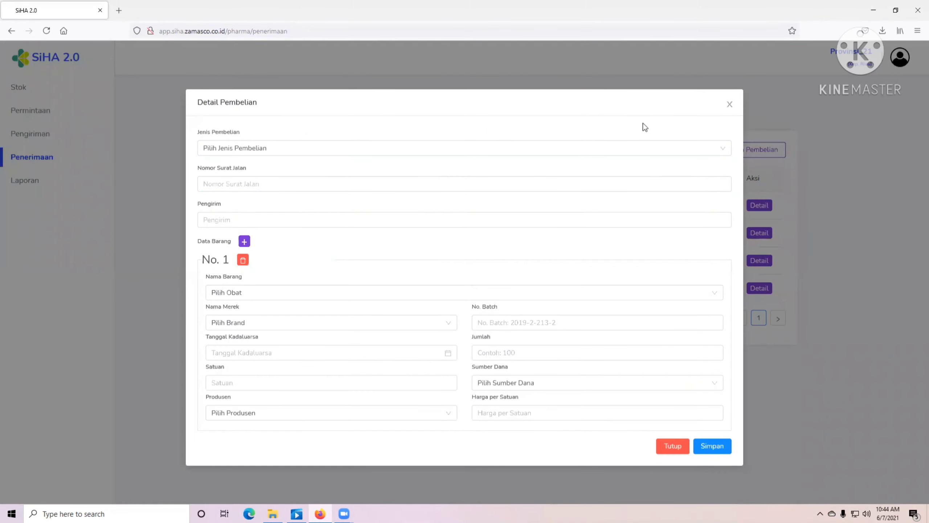
left_click(289, 147)
left_click(248, 197)
left_click(246, 187)
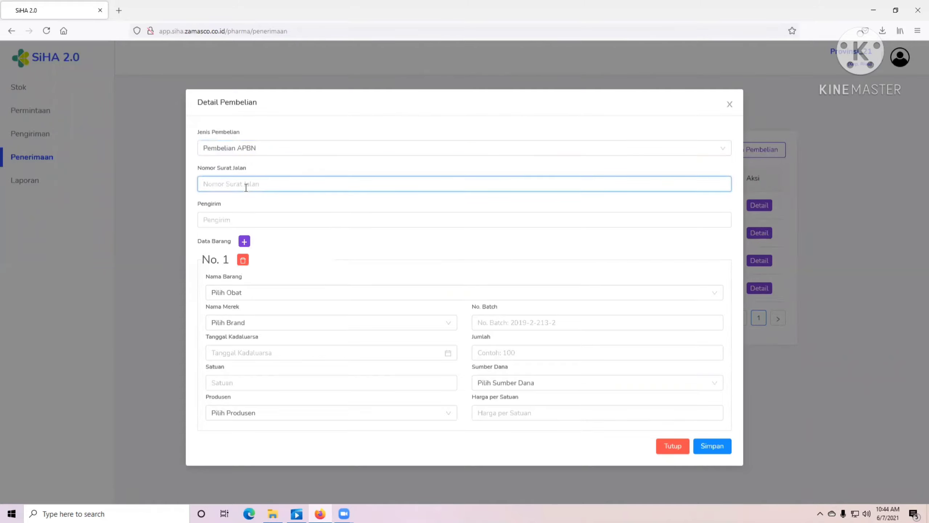
type("650/I/2021")
left_click(248, 220)
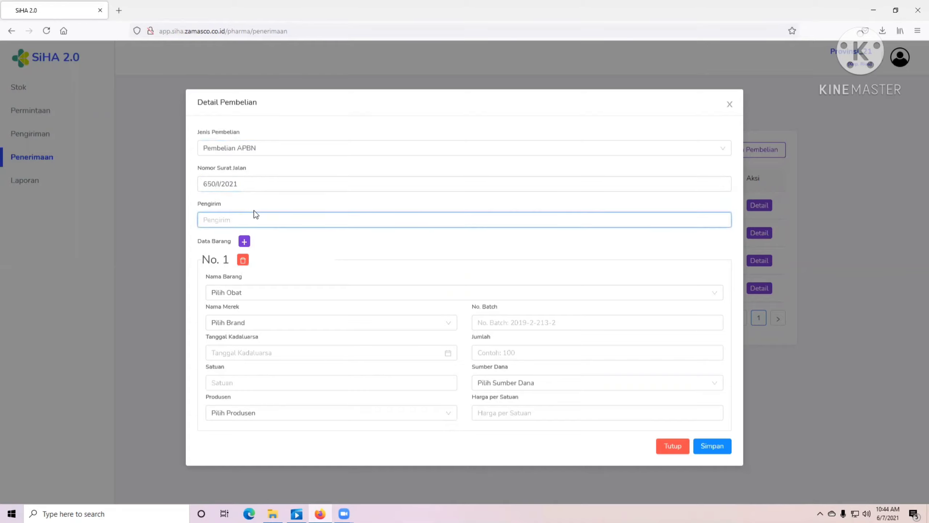
type("Kementerian Kesehatan")
- Add item entries until the receipt has four empty rows
left_click(244, 242)
scroll(270, 257, "down", 5)
scroll(276, 257, "up", 5)
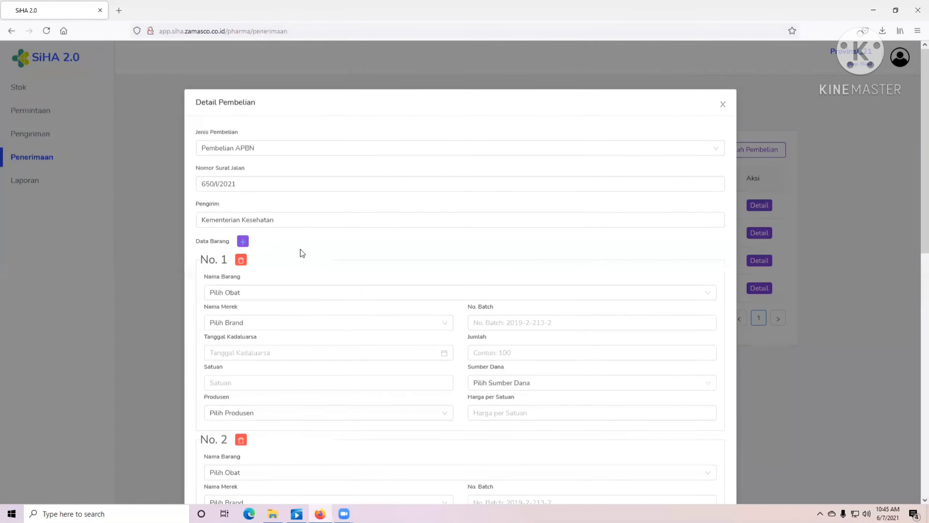
scroll(241, 263, "down", 10)
scroll(242, 256, "up", 8)
left_click(243, 249)
scroll(267, 272, "down", 5)
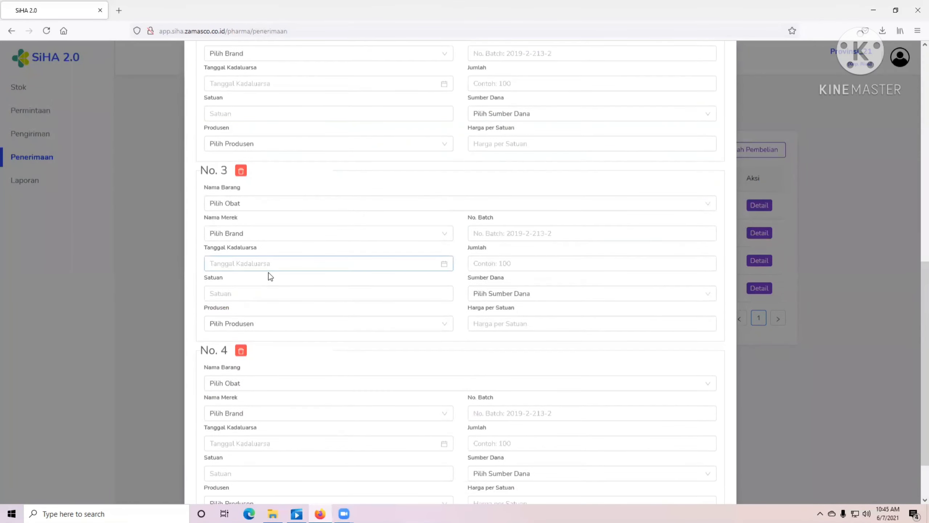
scroll(253, 253, "up", 8)
scroll(257, 278, "down", 8)
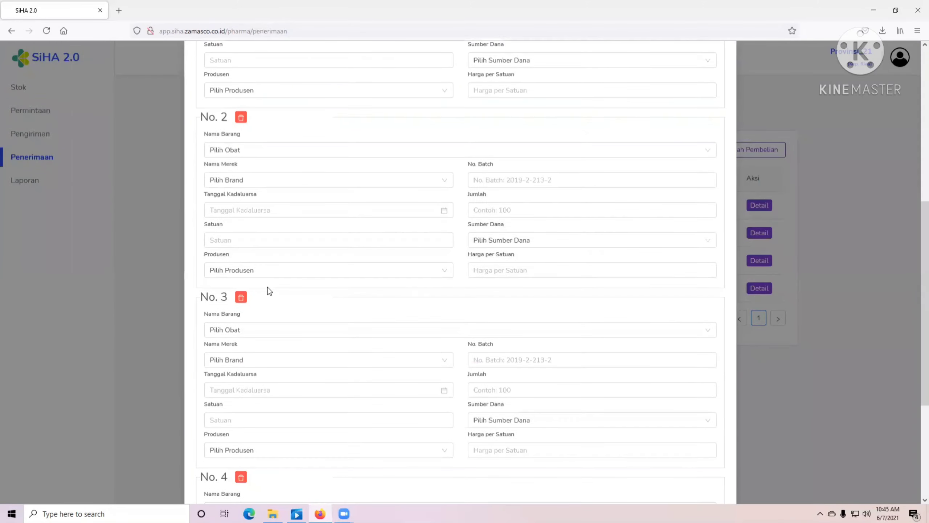
scroll(265, 311, "up", 8)
- Set item No. 1 to RAPID HIV : SD BIOLINE, expiry 2022-06-01, manufacturer Standard Diagnostcs
left_click(251, 292)
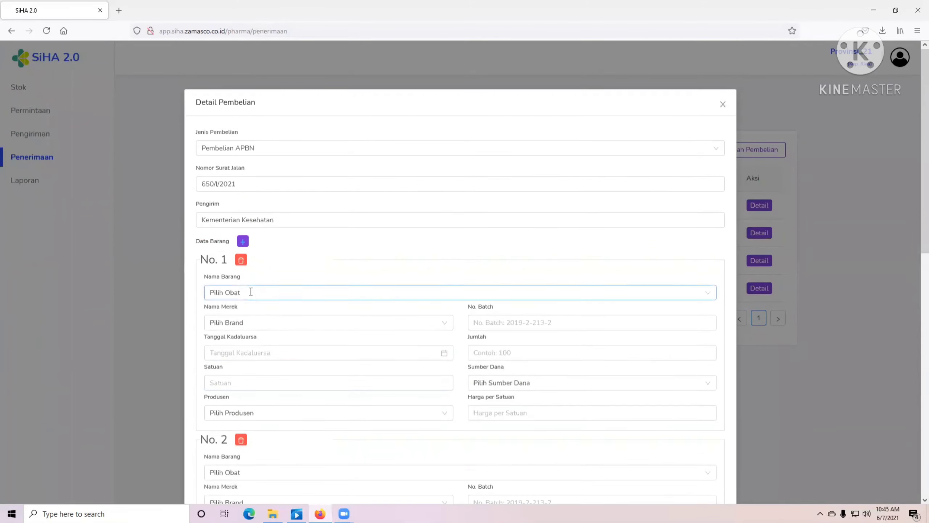
type("sd")
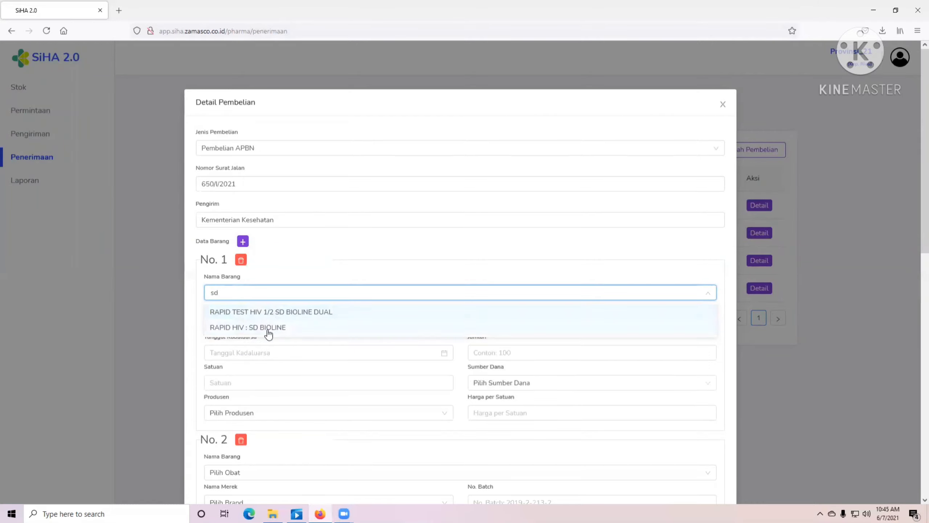
left_click(269, 330)
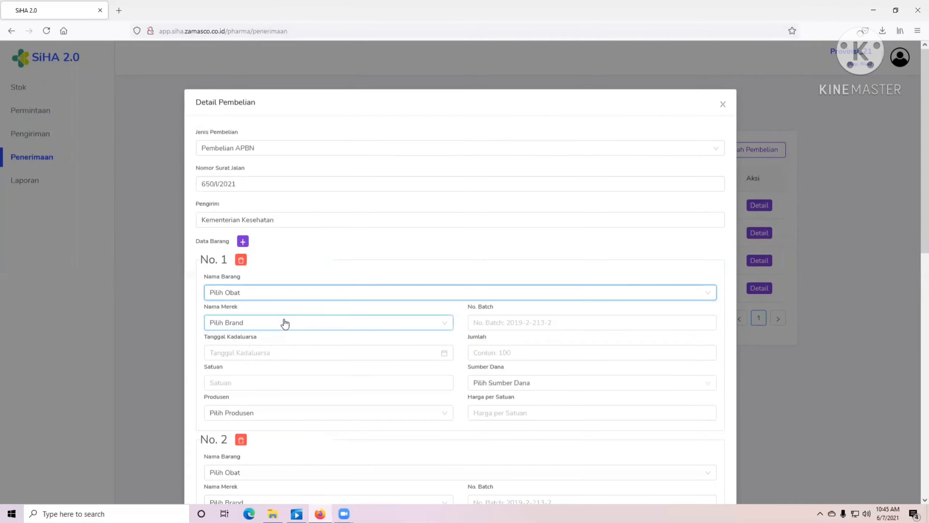
left_click(277, 323)
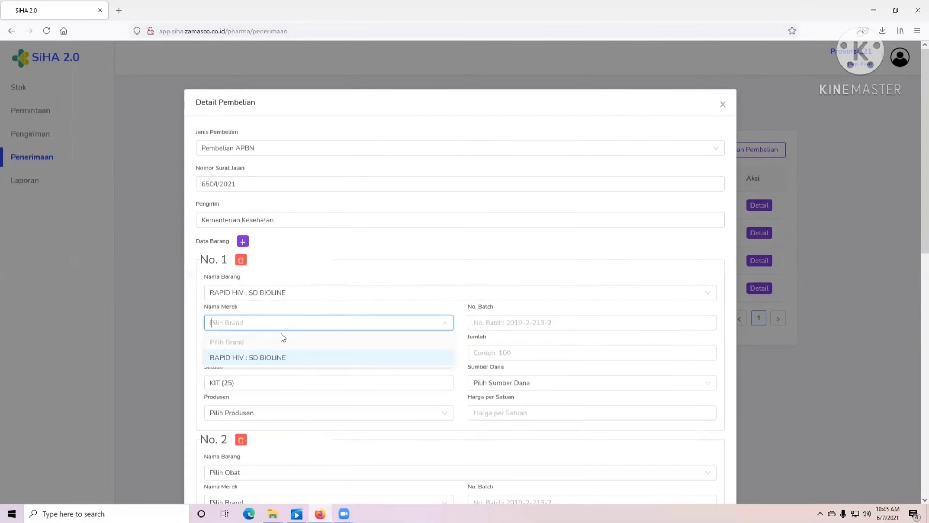
left_click(271, 357)
left_click(301, 352)
left_click(331, 223)
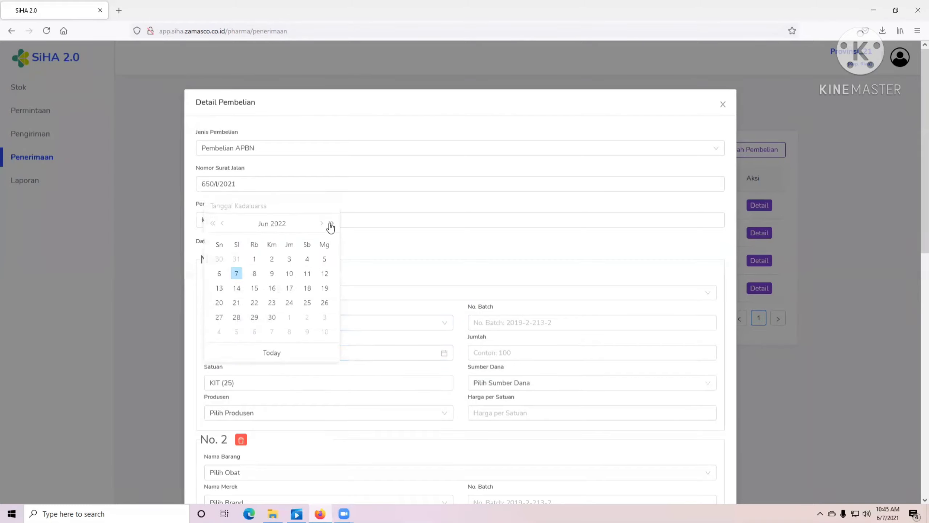
left_click(255, 259)
scroll(246, 362, "down", 3)
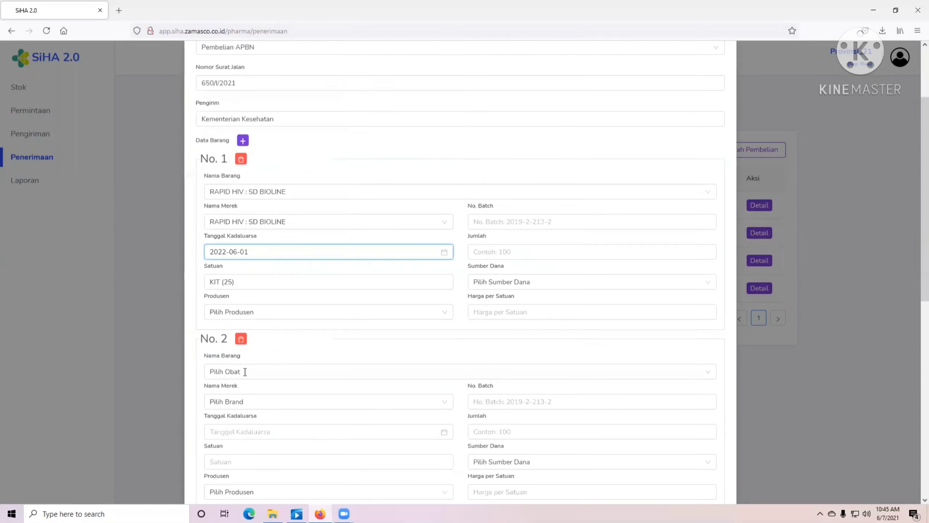
scroll(245, 371, "down", 3)
left_click(242, 220)
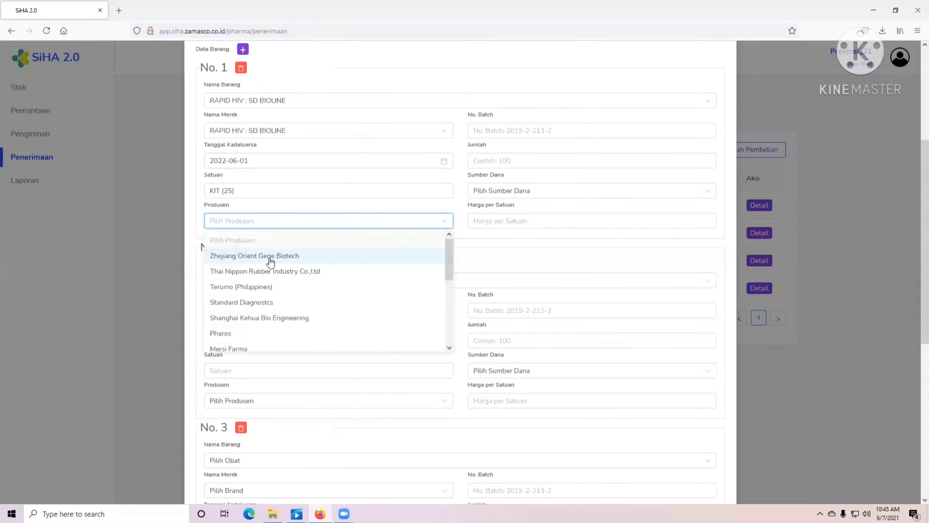
left_click(238, 302)
- Give item No. 1 batch 7634737, quantity 1000, APBN 2021 funding and unit price 200000
left_click(513, 130)
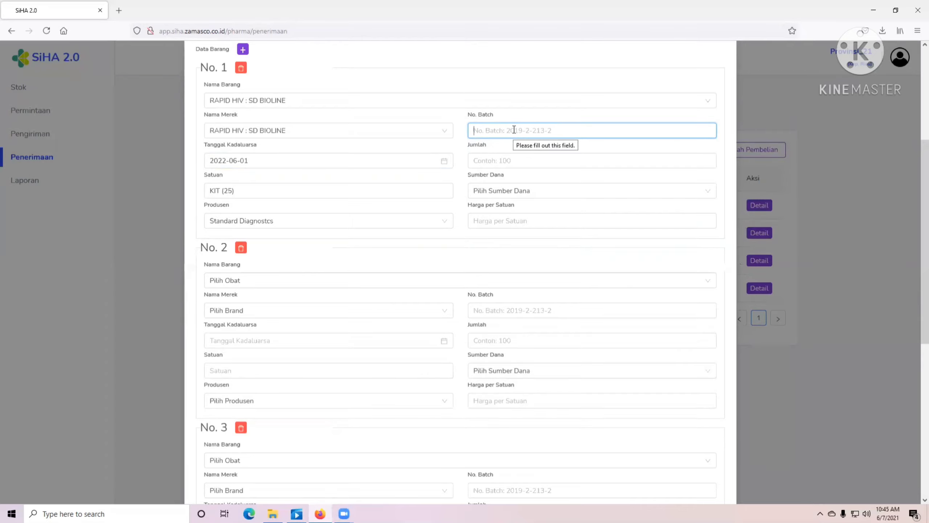
type("7634737")
left_click(493, 161)
type("1000")
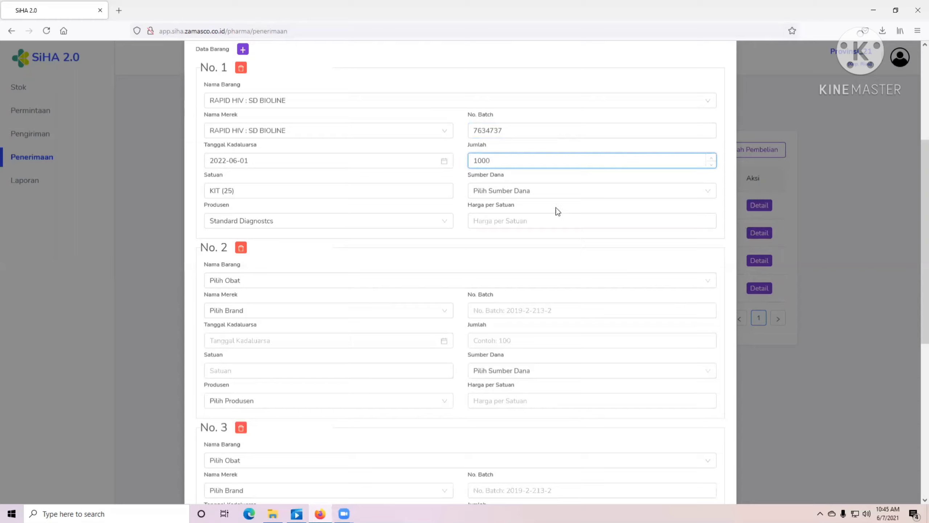
left_click(539, 189)
left_click(507, 278)
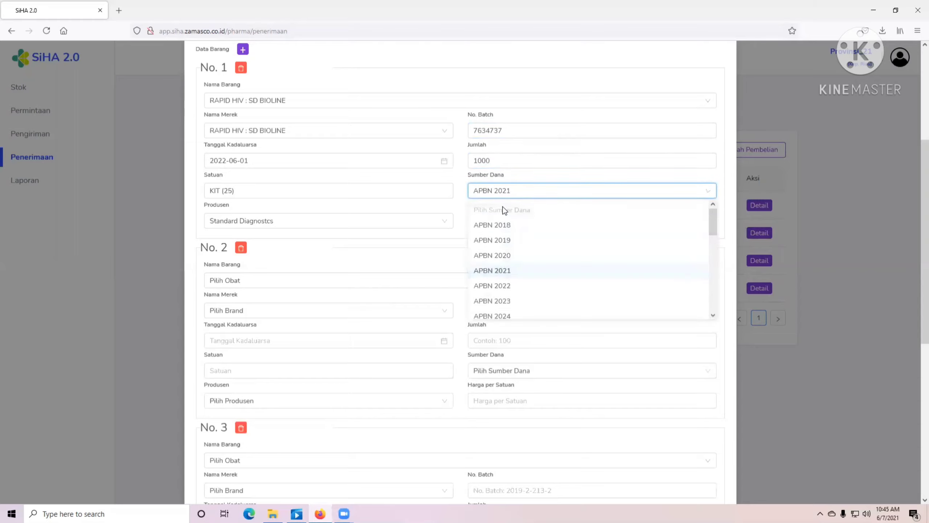
left_click(497, 218)
type("200000")
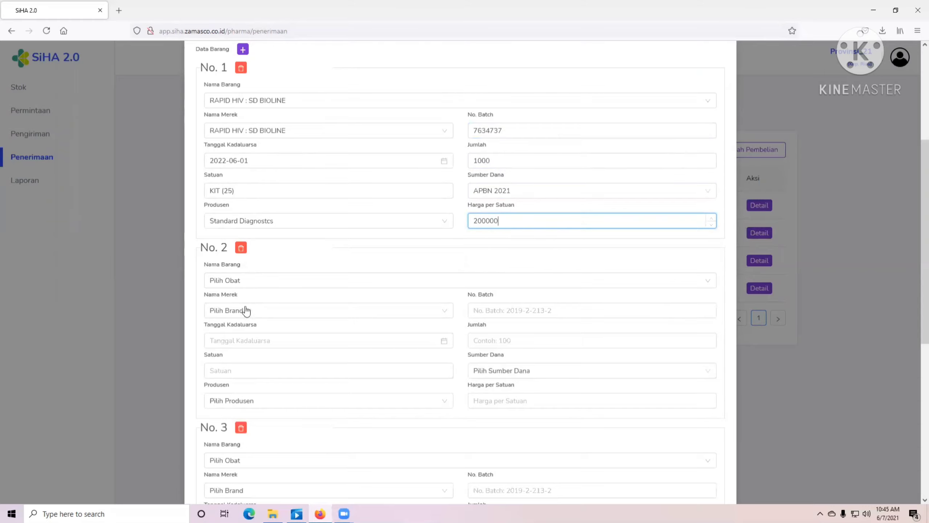
left_click(248, 282)
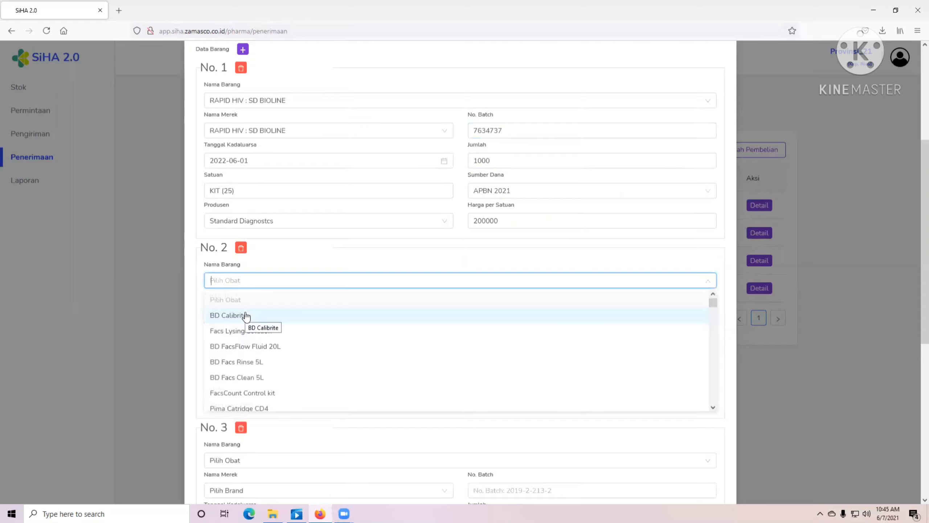
- Set item No. 2 to RAPID HIV : FOKUS, expiry 2023-06-01, manufacturer Abbott
type("fok")
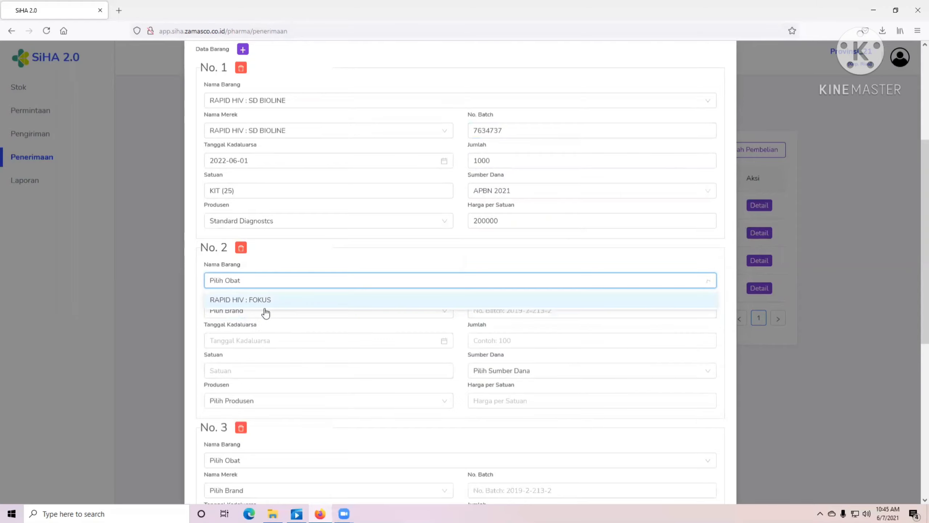
left_click(263, 307)
left_click(248, 312)
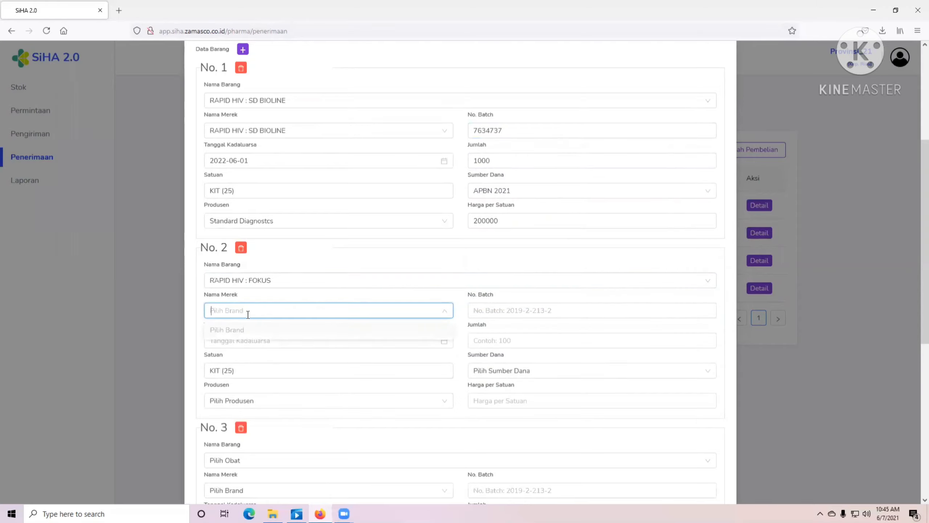
left_click(249, 345)
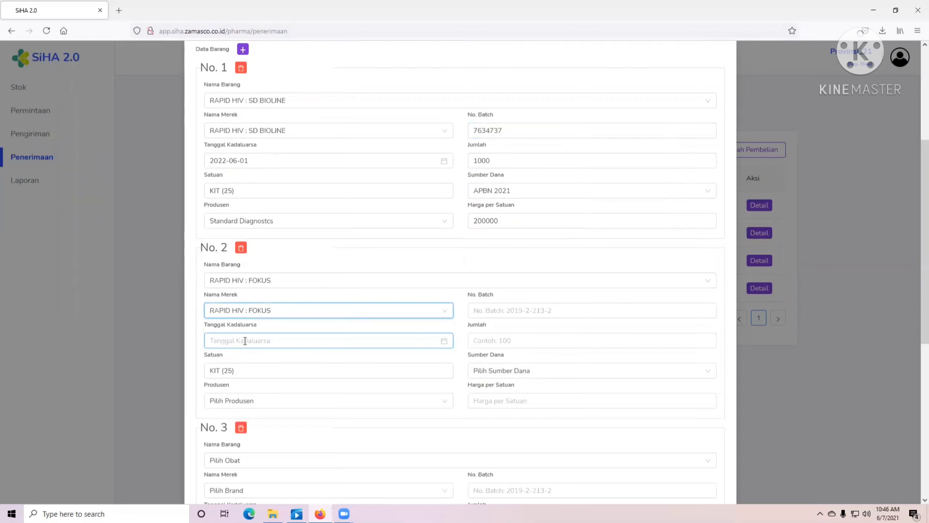
left_click(245, 340)
left_click(331, 358)
left_click(331, 358)
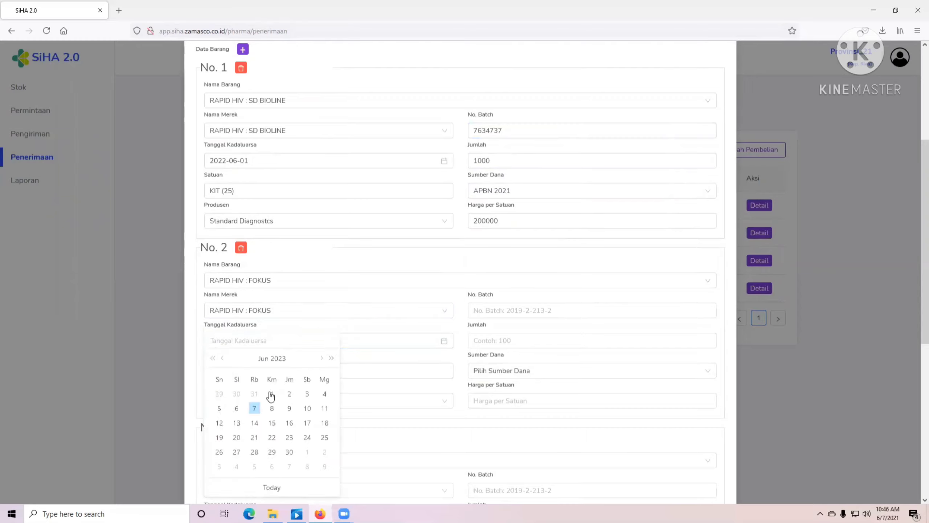
left_click(271, 394)
left_click(256, 399)
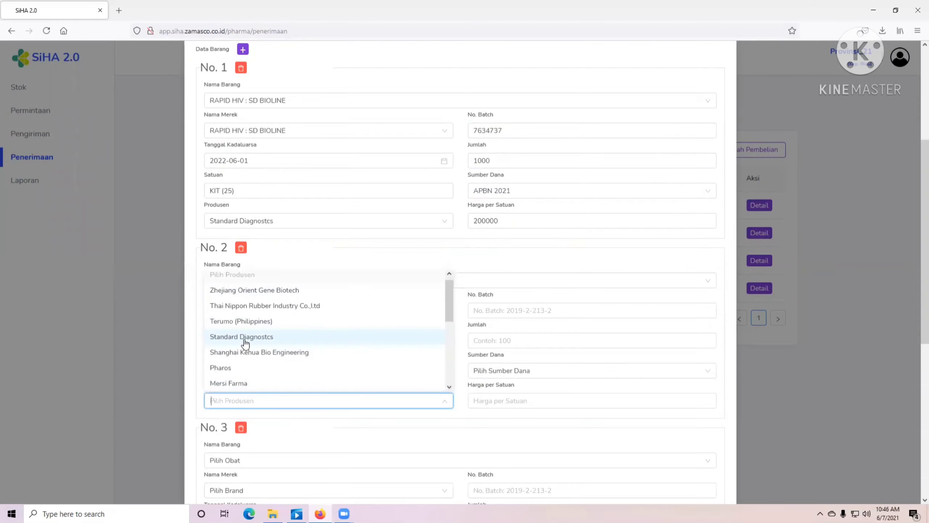
scroll(247, 353, "down", 3)
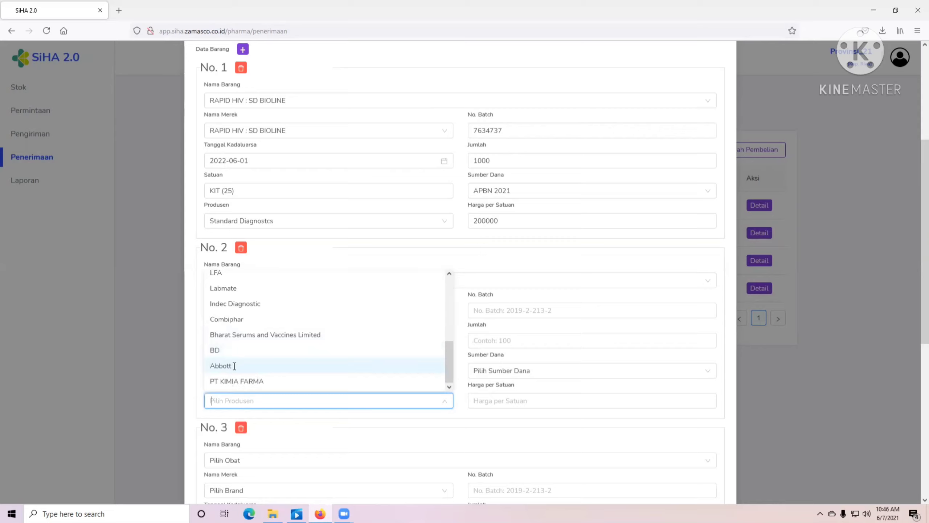
left_click(234, 365)
- Give item No. 2 batch 47234829, quantity 500, APBN 2021 funding and unit price 23000
left_click(497, 309)
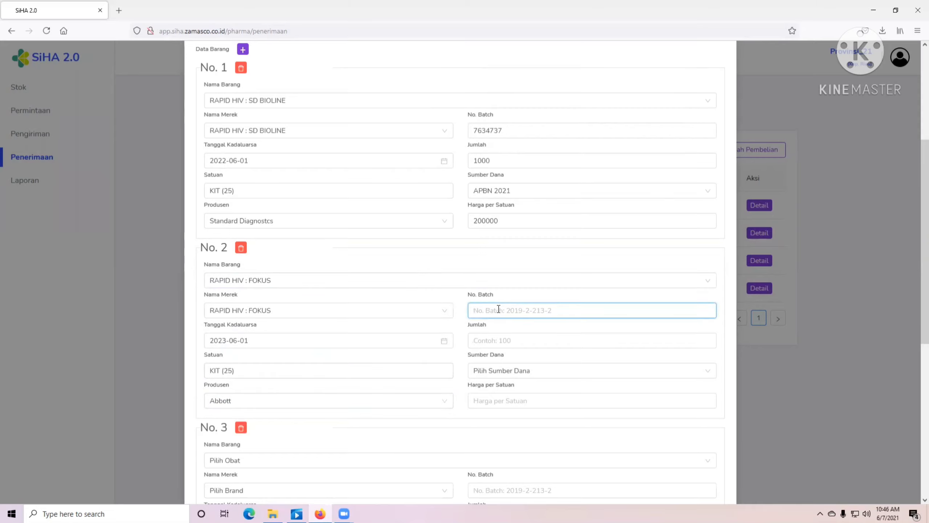
type("47234829")
left_click(507, 341)
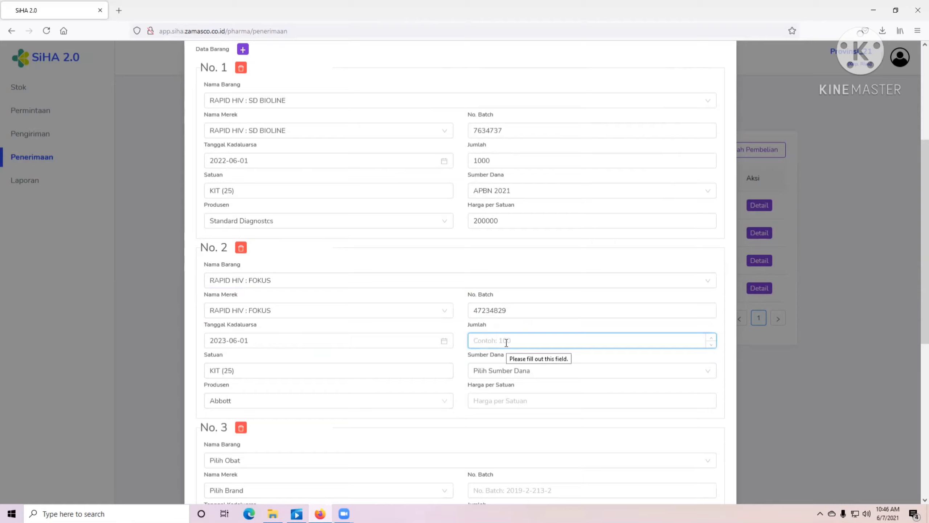
type("500")
left_click(492, 370)
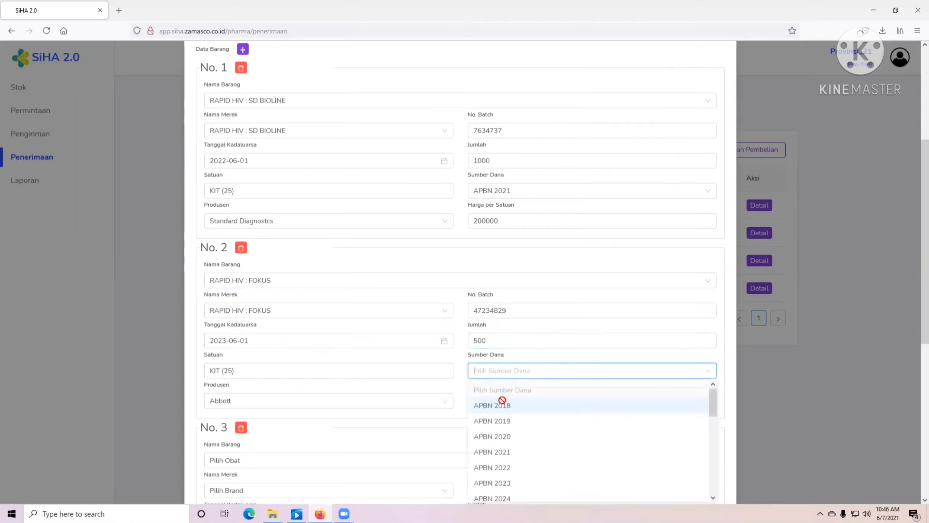
left_click(501, 457)
left_click(507, 400)
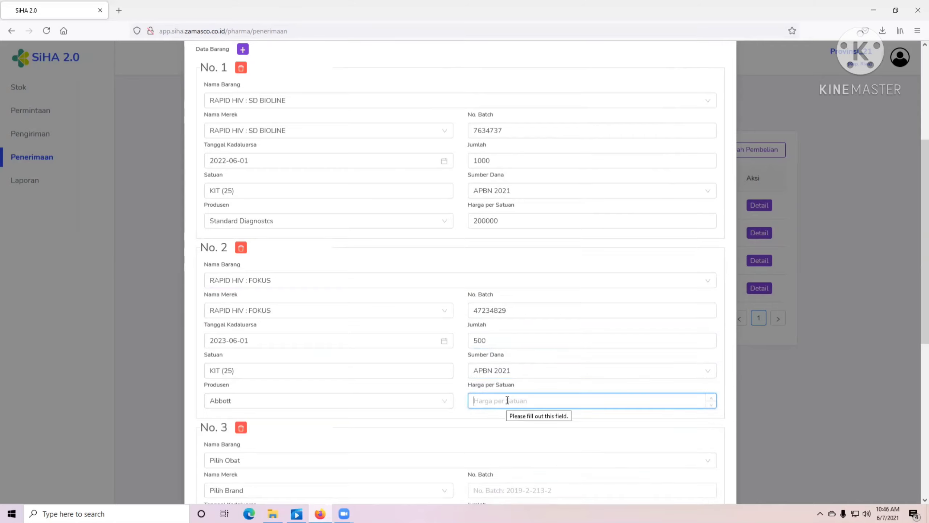
type("23000")
- Set item No. 3 to RAPID HIV : VIKIA, expiry 2023-06-01, manufacturer Standard Diagnostcs
scroll(217, 266, "down", 6)
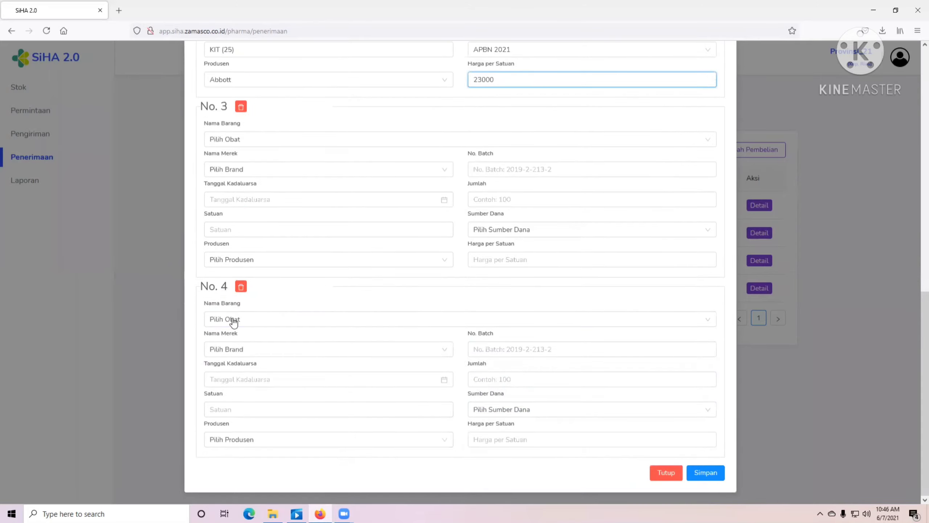
left_click(256, 139)
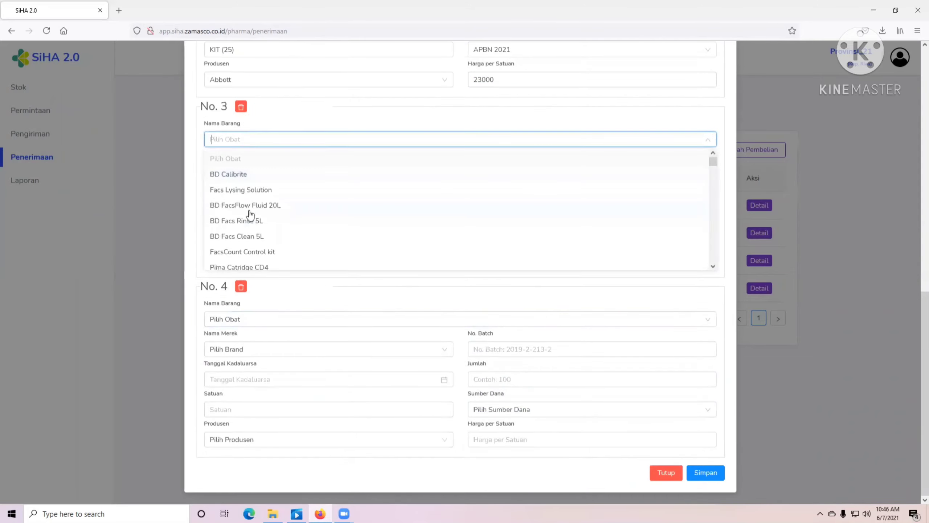
type("vik")
left_click(244, 160)
left_click(239, 169)
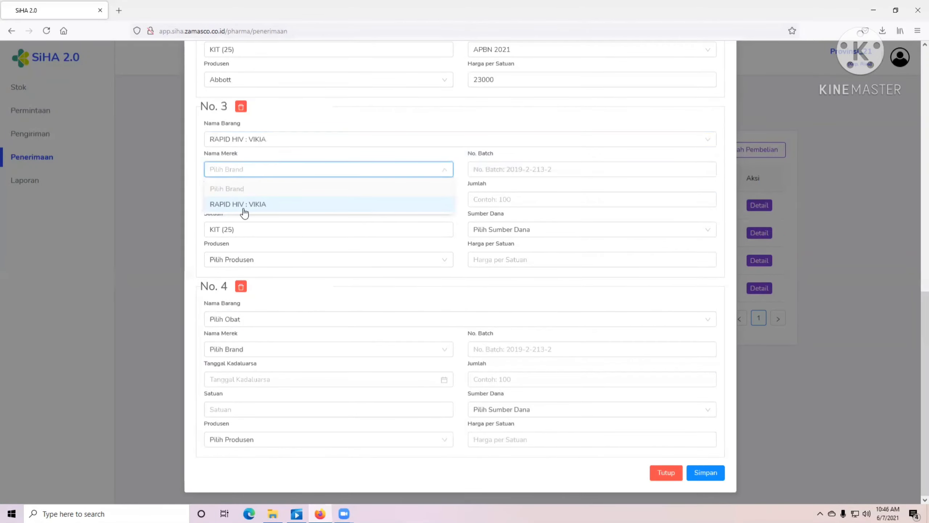
left_click(245, 205)
left_click(255, 198)
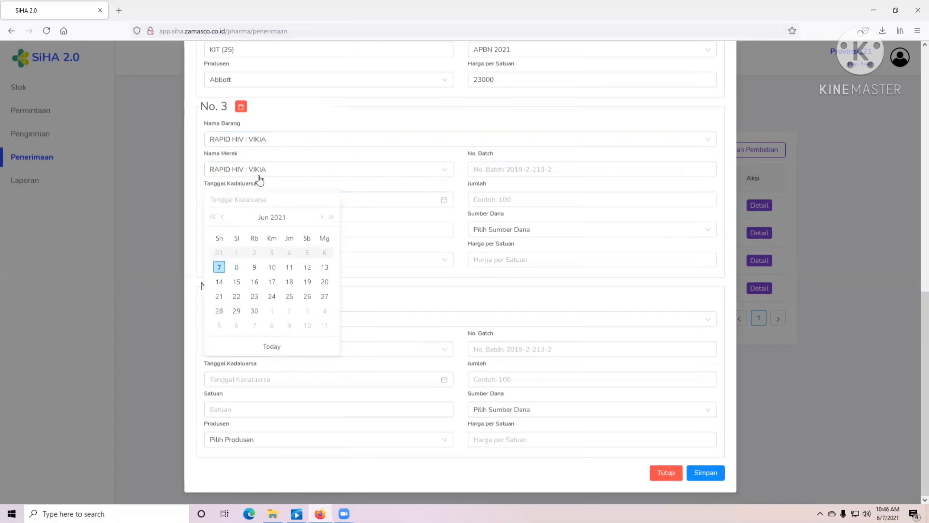
double_click(331, 217)
left_click(277, 252)
left_click(249, 230)
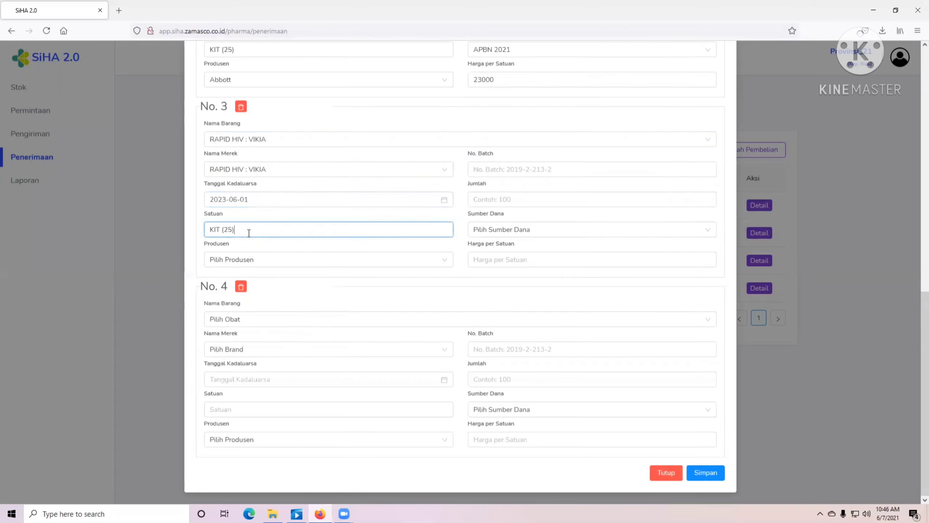
left_click(250, 258)
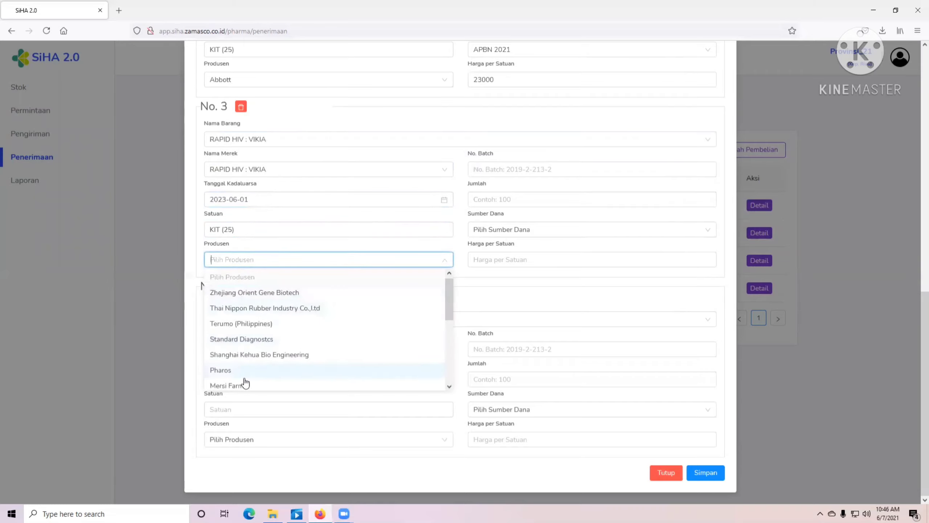
left_click(249, 336)
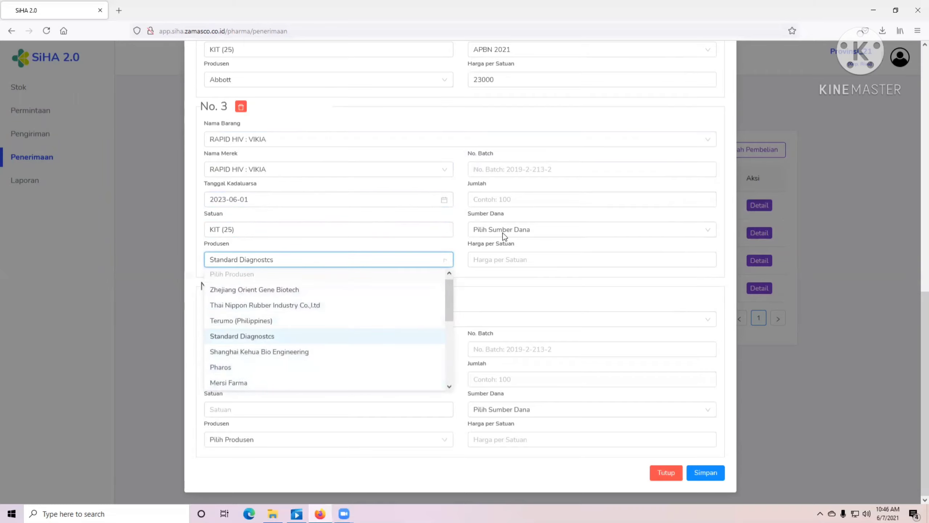
- Give item No. 3 batch 21736718, quantity 500, APBN 2021 funding and unit price 50000
left_click(509, 168)
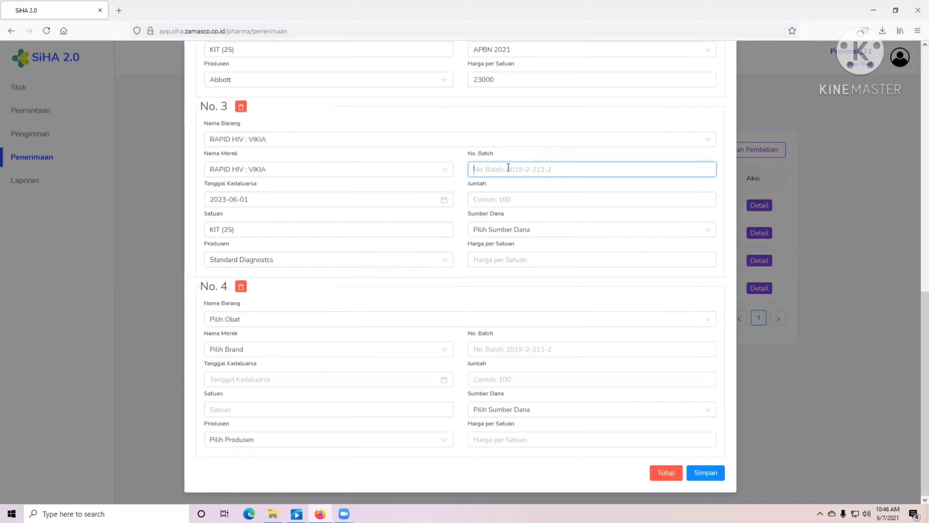
type("21736718")
left_click(494, 199)
type("50")
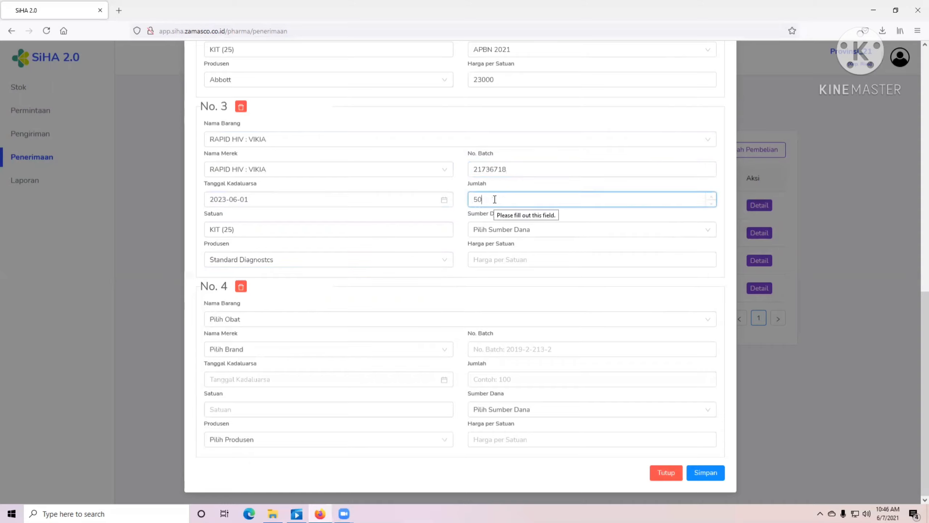
scroll(504, 216, "up", 7)
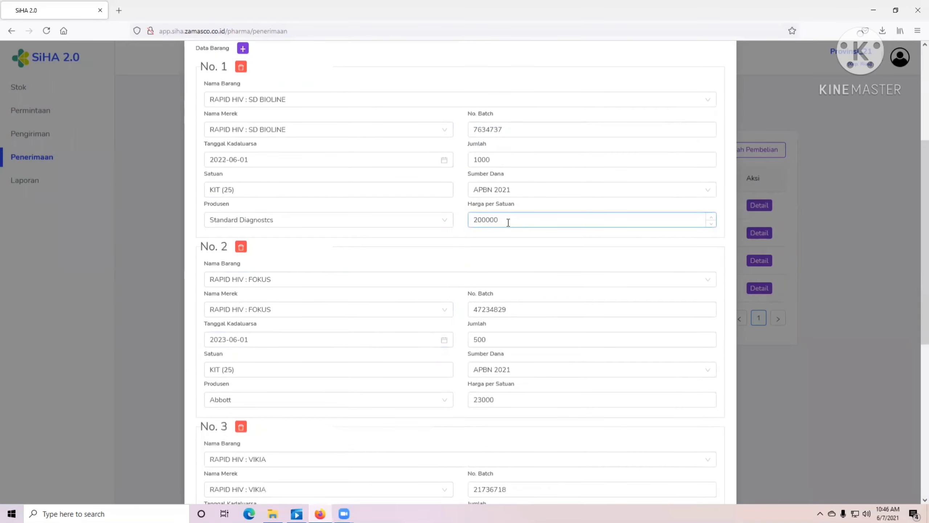
scroll(495, 348, "down", 7)
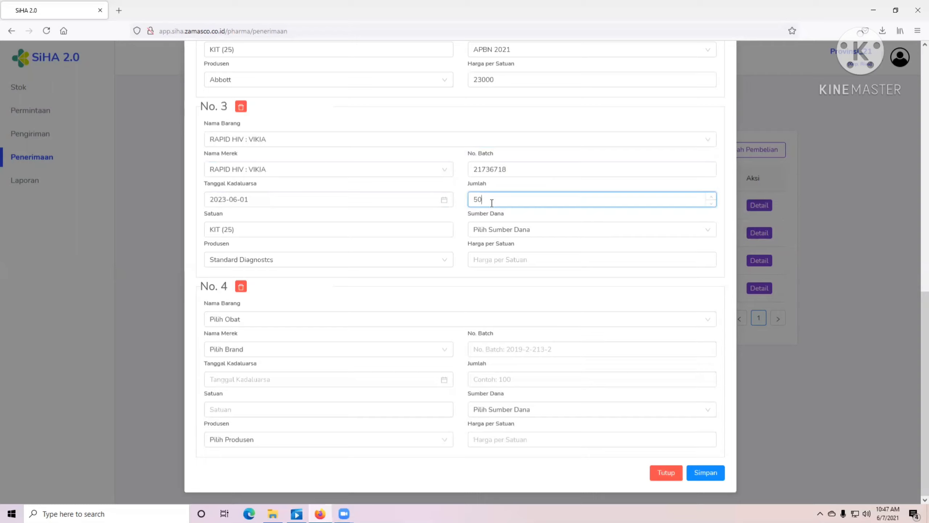
type("0")
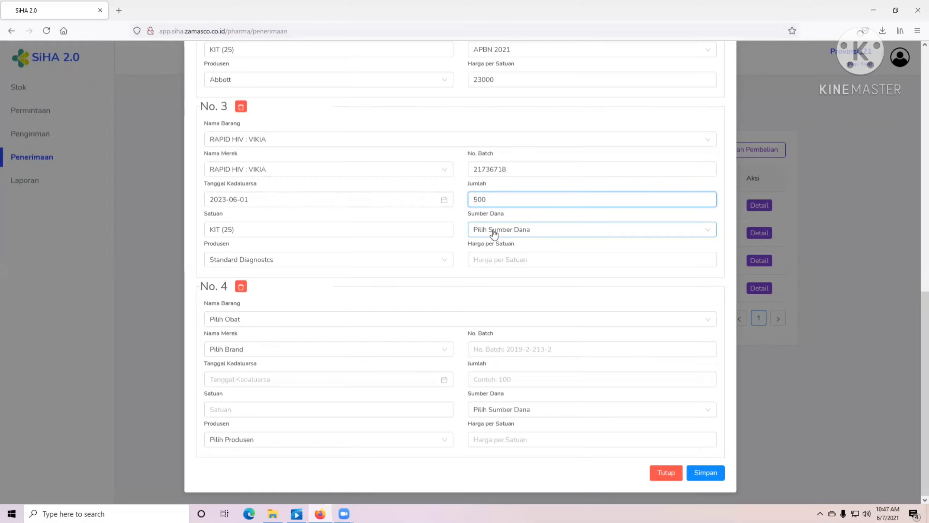
left_click(494, 233)
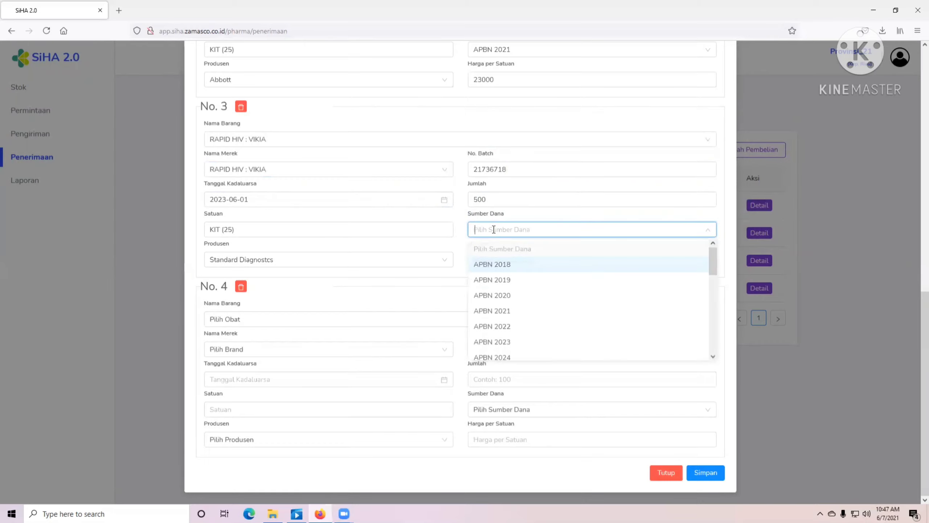
left_click(508, 316)
left_click(500, 261)
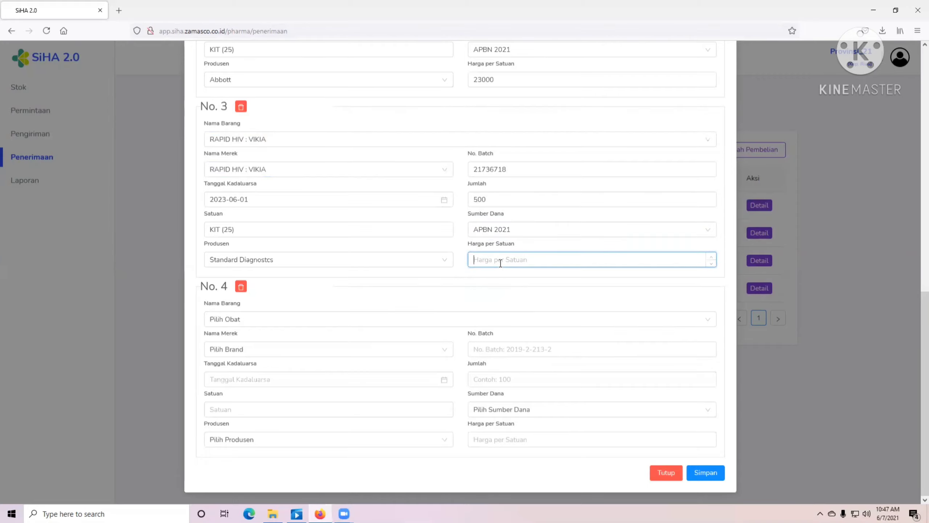
type("50000")
- Set item No. 4 to RAPID TEST SIFILIS TREPOCHECK, brand TREPOCHECK, expiry 2023-06-01, manufacturer Terumo (Philippines)
left_click(253, 320)
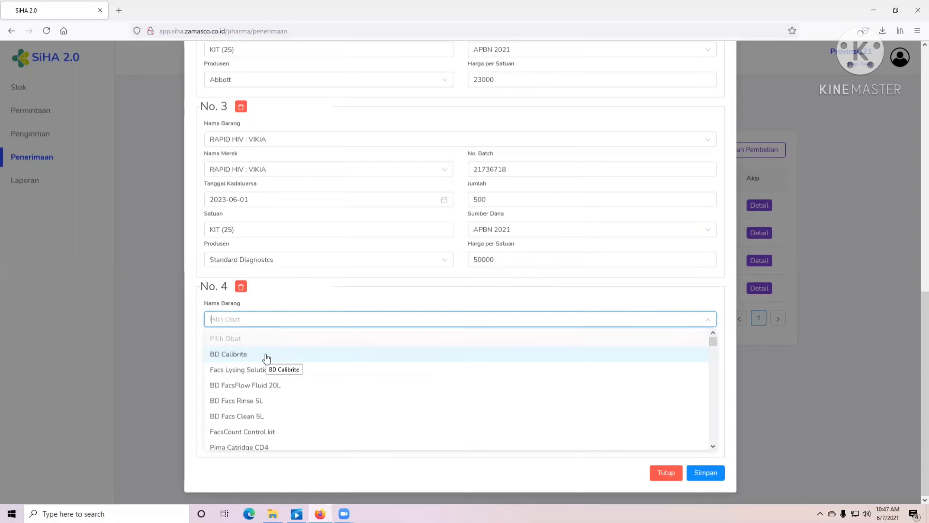
type("sifil")
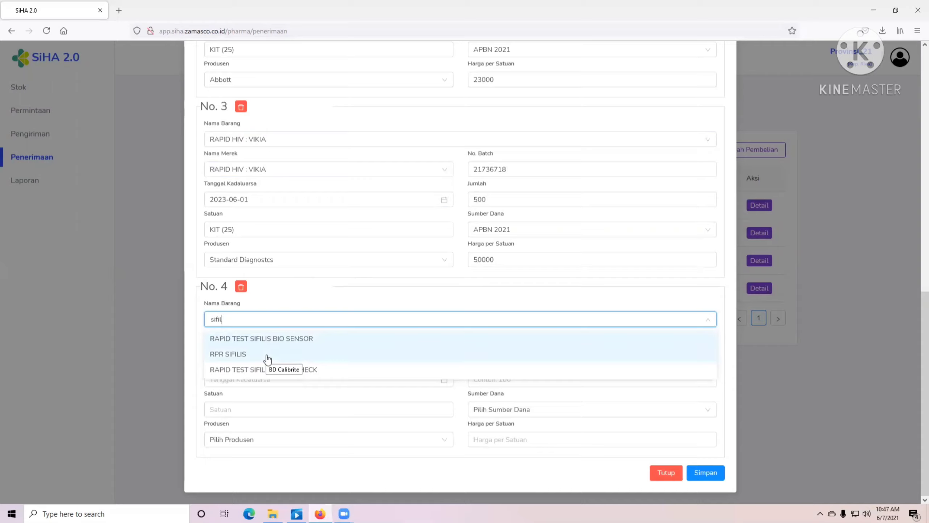
left_click(275, 375)
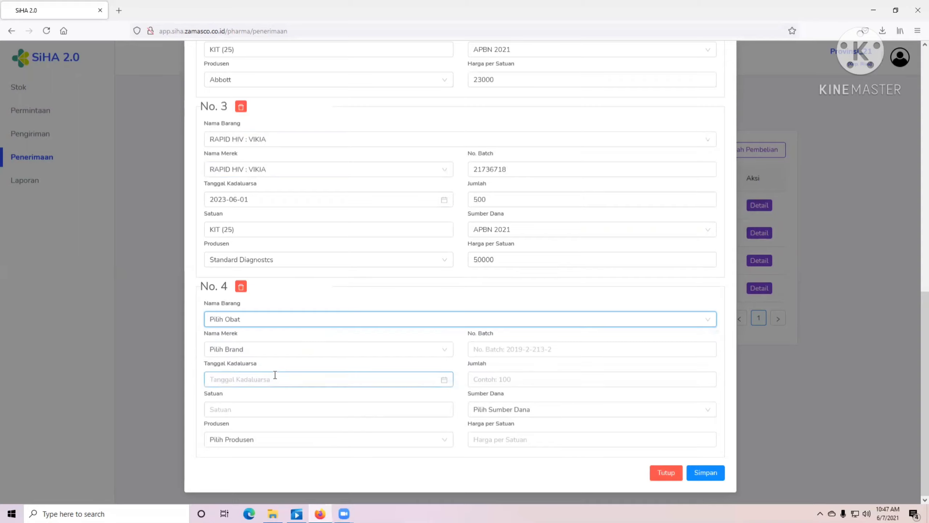
left_click(259, 349)
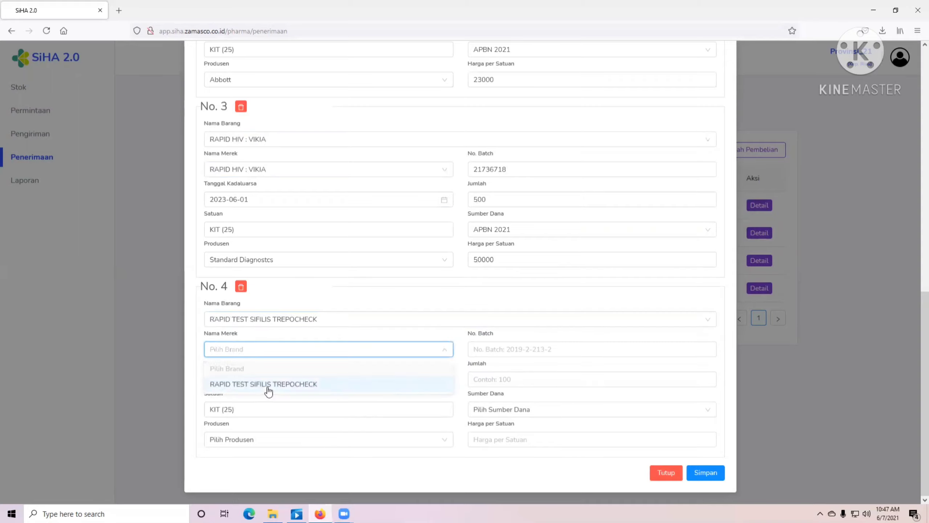
left_click(269, 385)
left_click(267, 383)
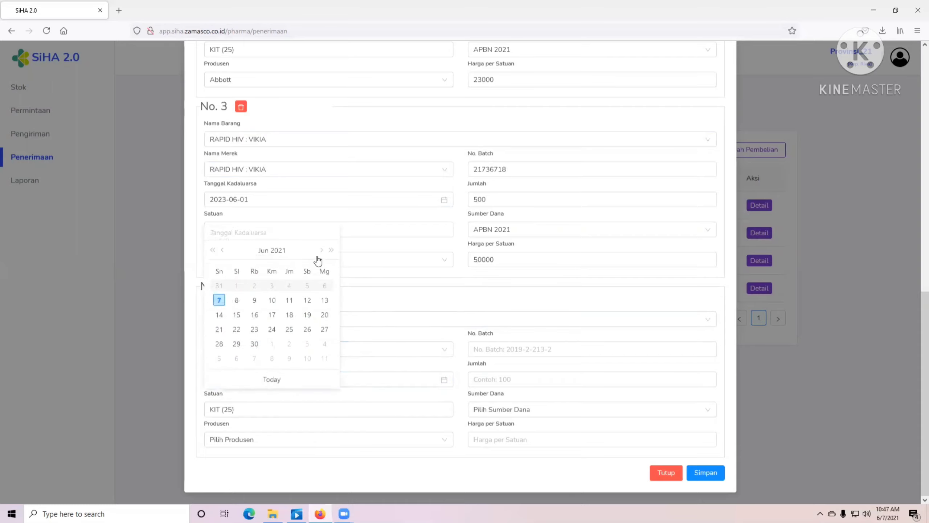
double_click(329, 250)
left_click(273, 287)
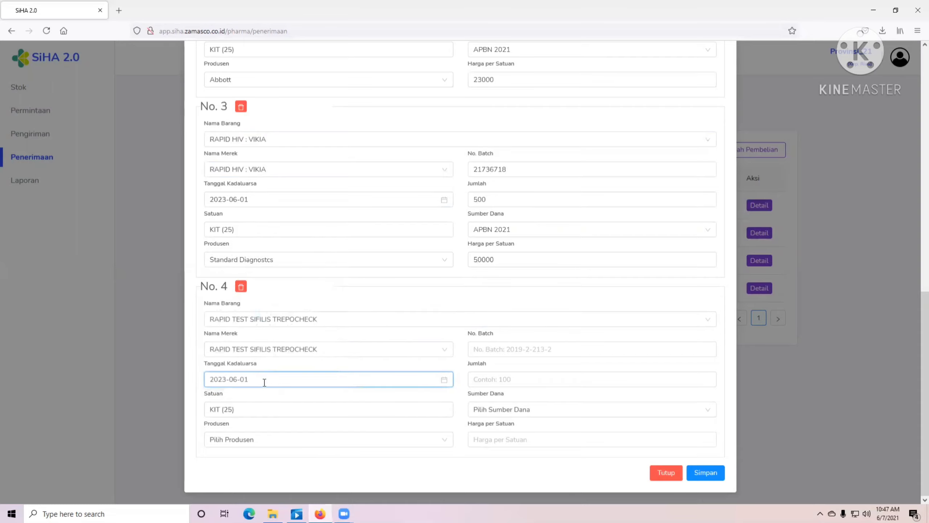
left_click(256, 440)
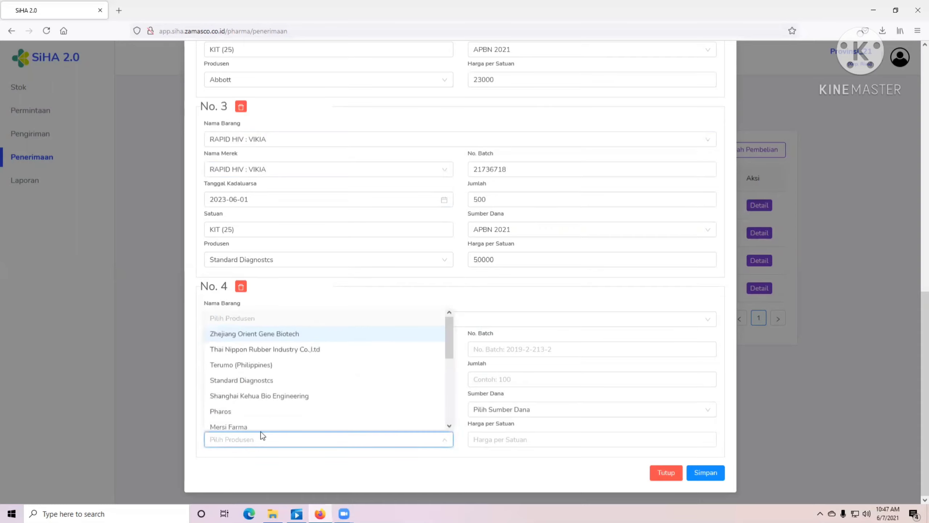
left_click(242, 407)
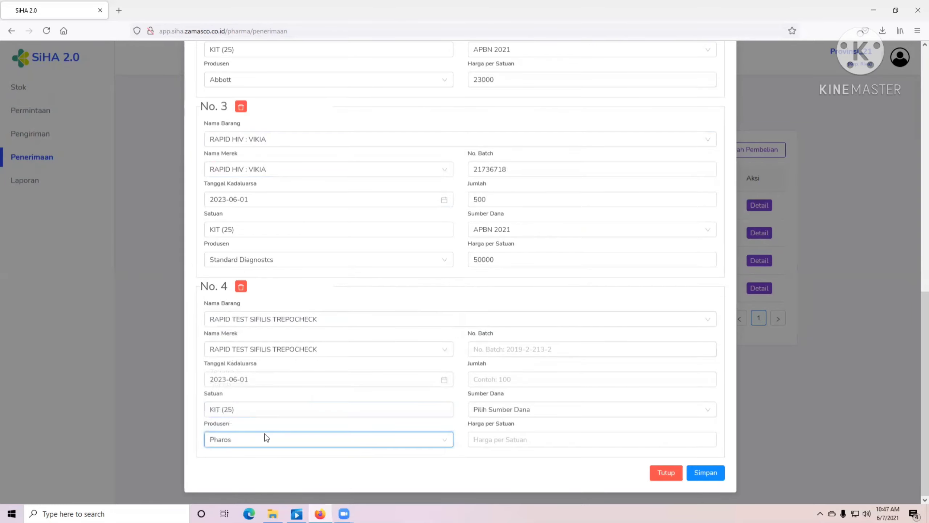
left_click(216, 440)
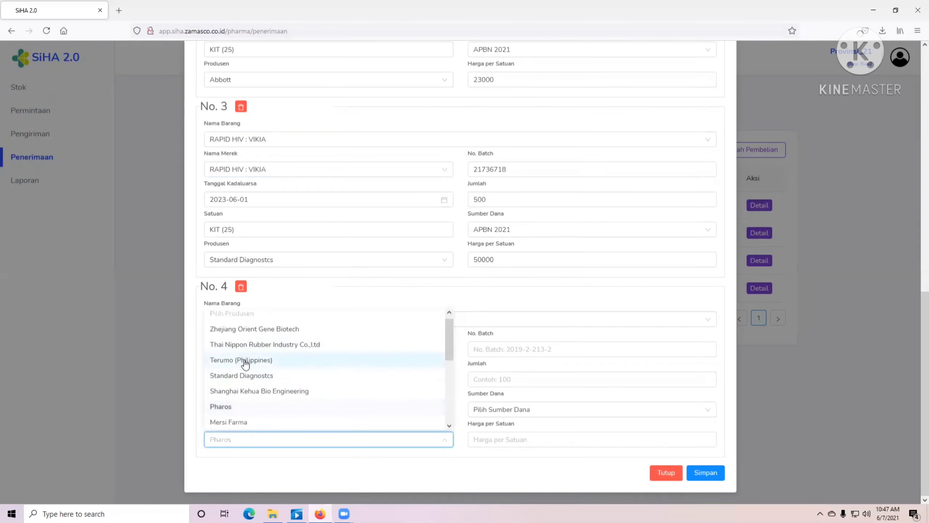
left_click(248, 358)
- Enter batch 758478, quantity 200, funding APBN 2021 and unit price 50000 for item No. 4
left_click(506, 353)
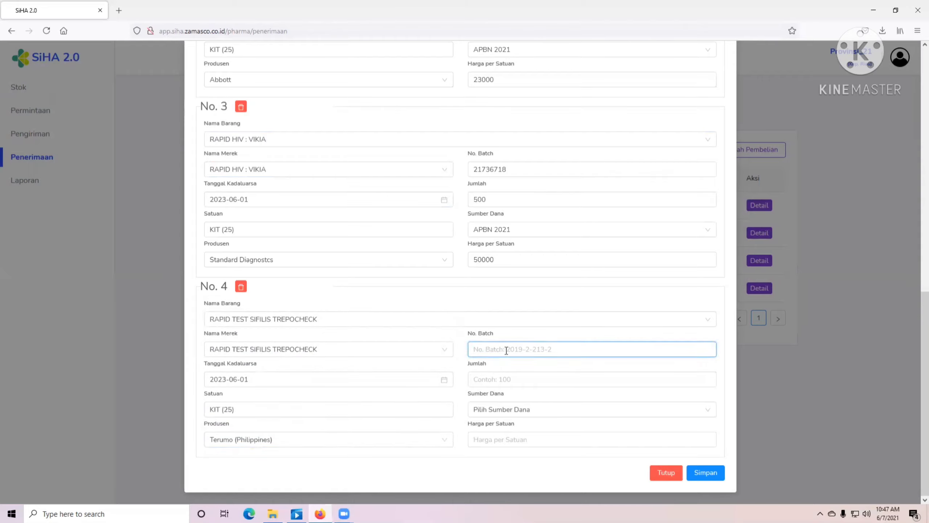
type("758478")
left_click(498, 379)
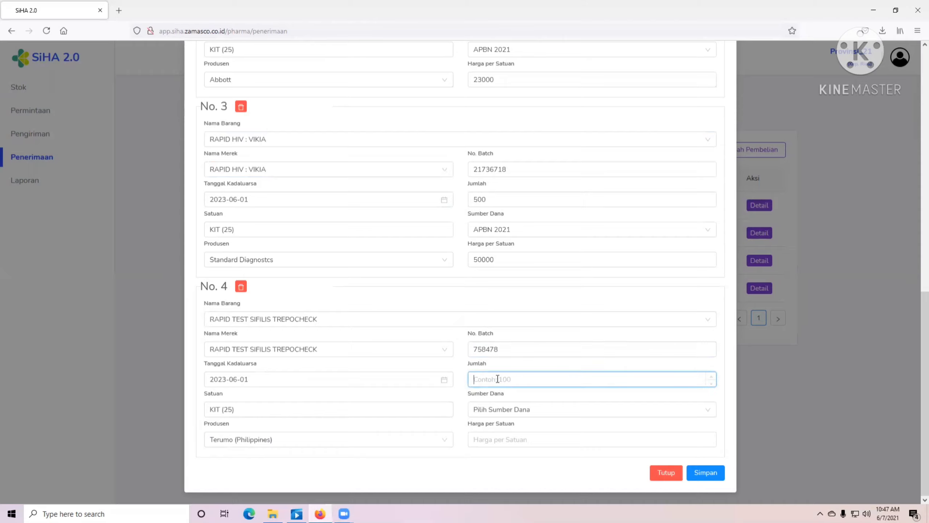
type("5")
key("BackSpace")
type("200")
left_click(499, 409)
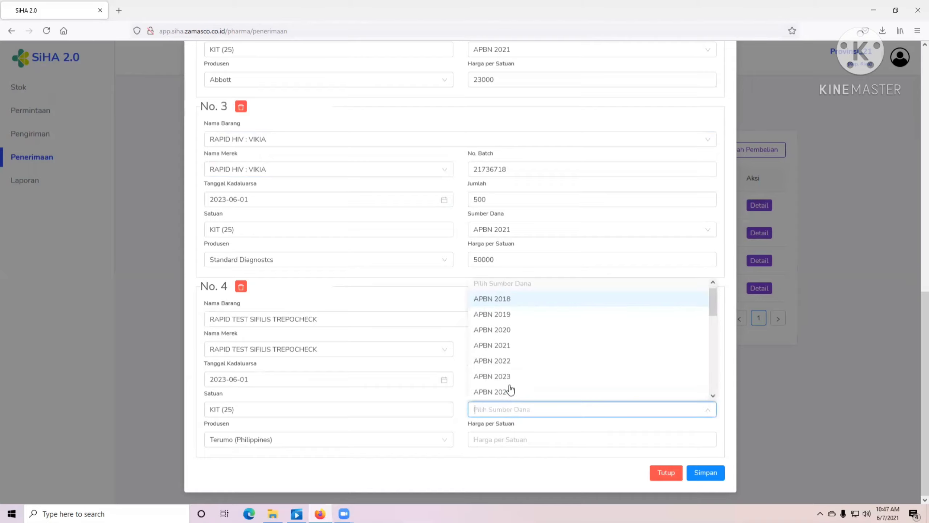
left_click(503, 344)
left_click(513, 441)
type("50000")
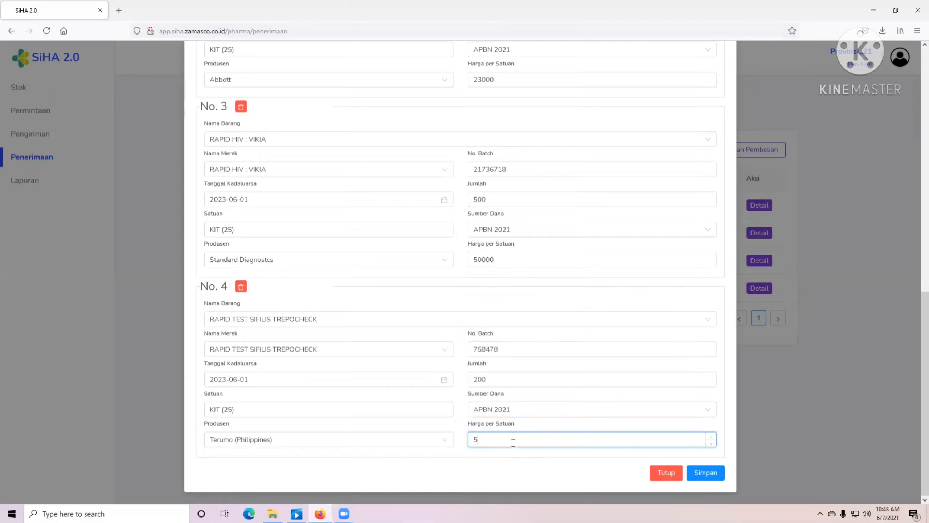
left_click(594, 460)
- Save the APBN receipt with all four rapid test items
scroll(484, 397, "up", 10)
scroll(484, 372, "down", 10)
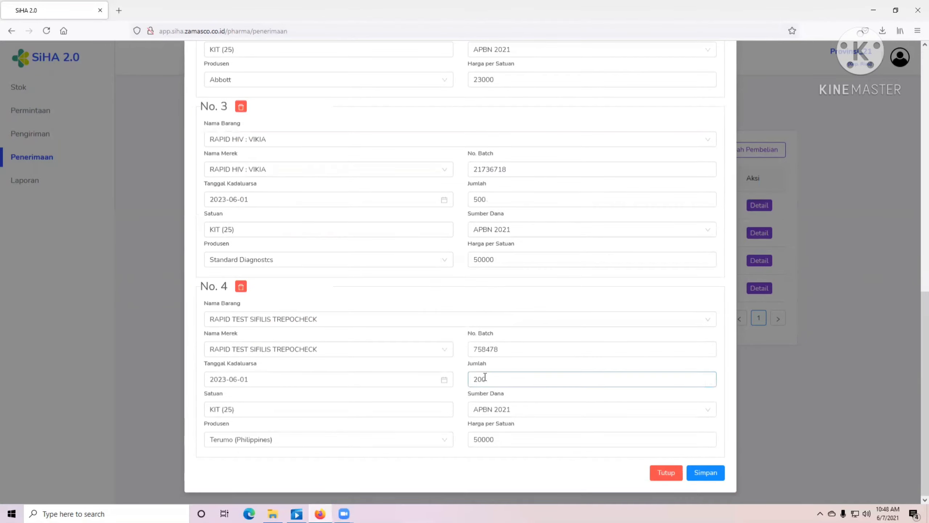
scroll(485, 376, "up", 10)
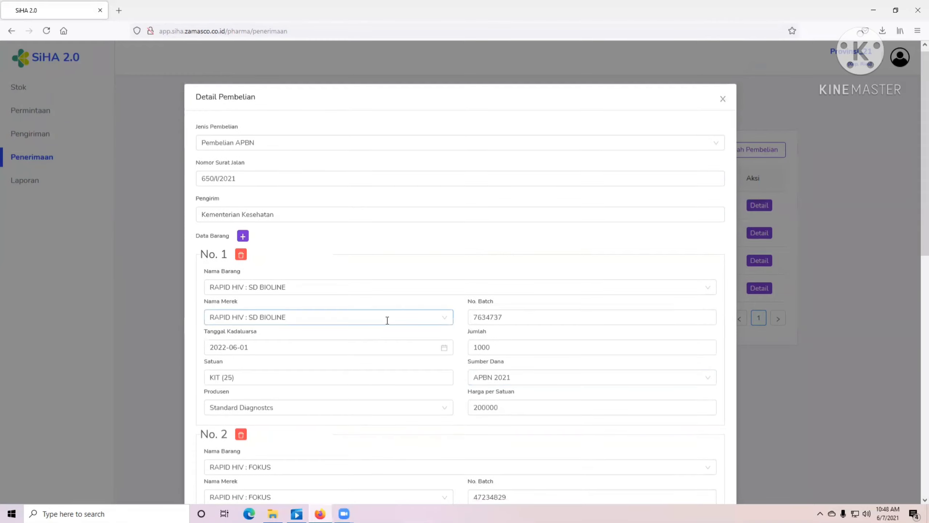
scroll(387, 320, "down", 10)
left_click(710, 471)
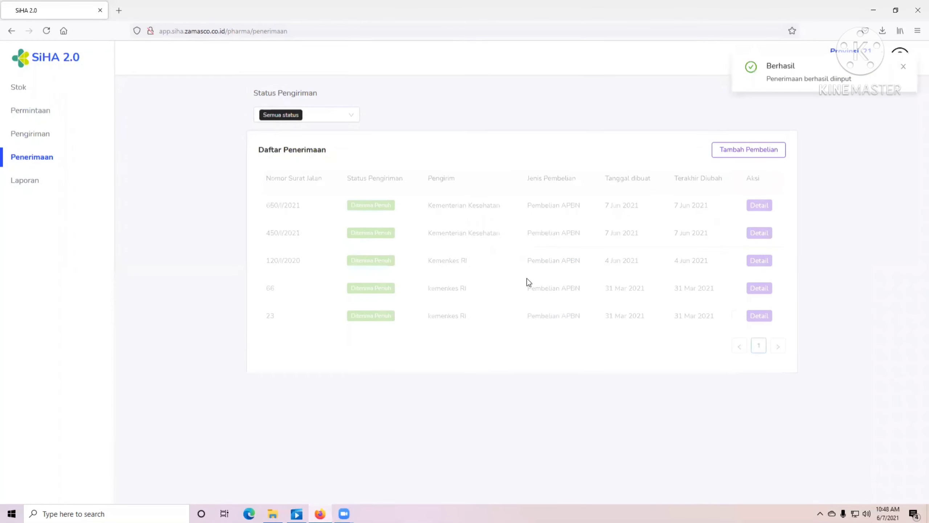
- Switch the stock list to Non-ARV items and search it for SD
left_click(22, 88)
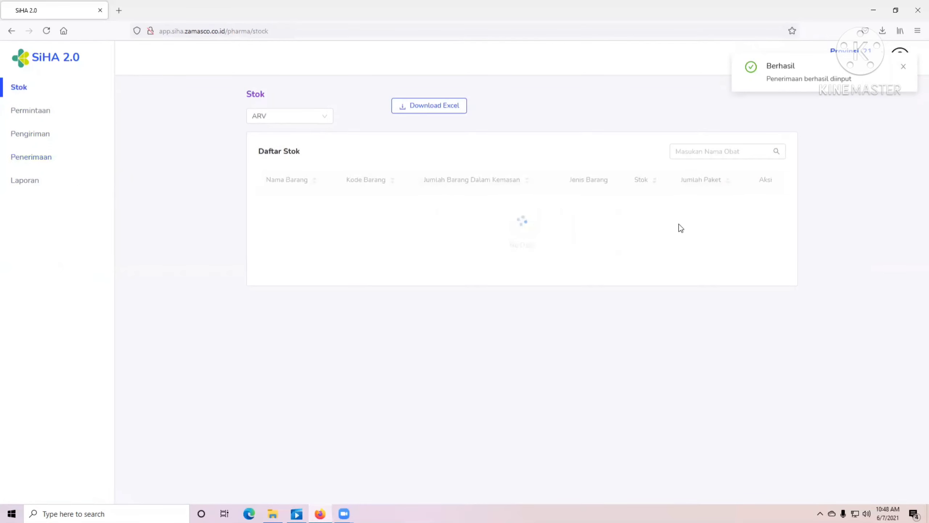
left_click(725, 150)
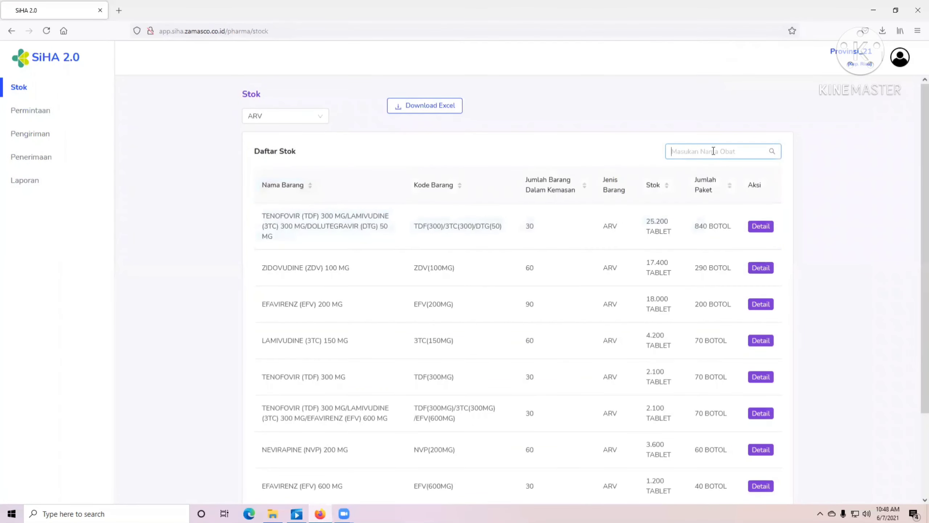
type("sd")
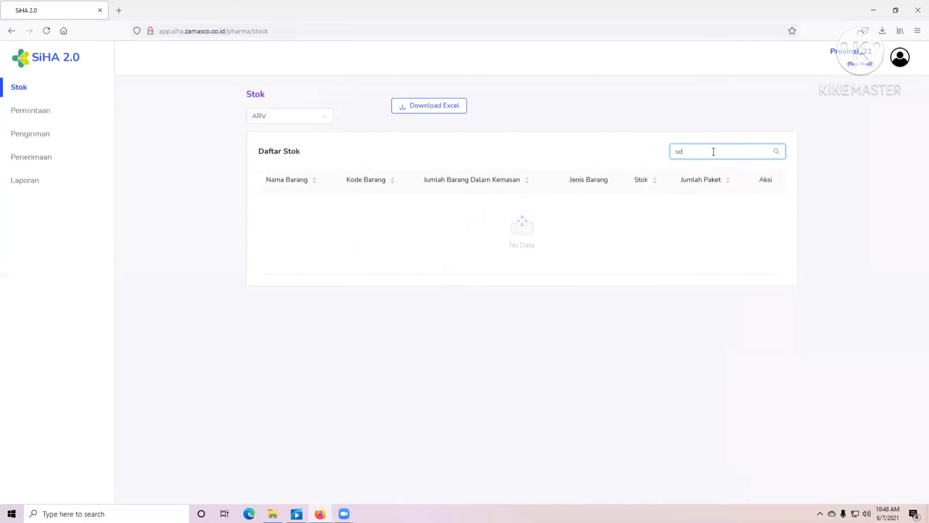
double_click(694, 150)
type("sf")
key("BackSpace")
key("BackSpace")
type("SD")
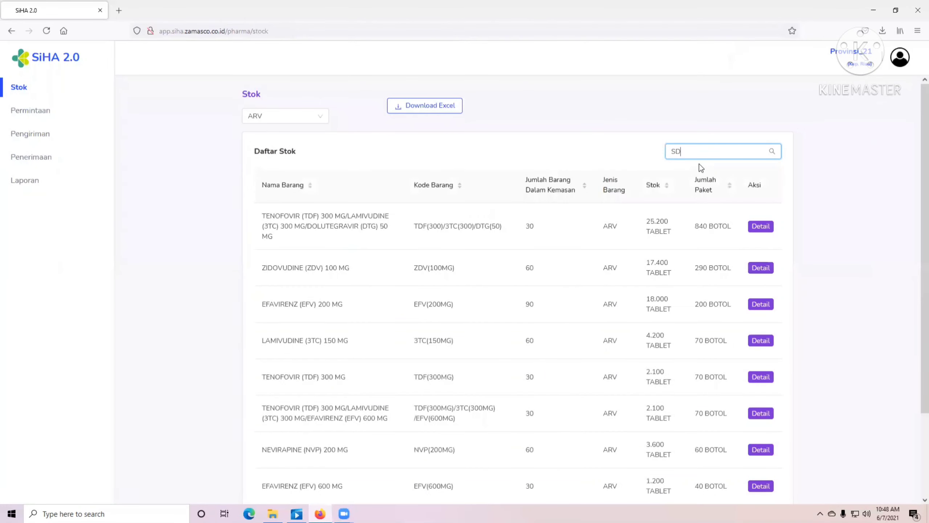
left_click(268, 116)
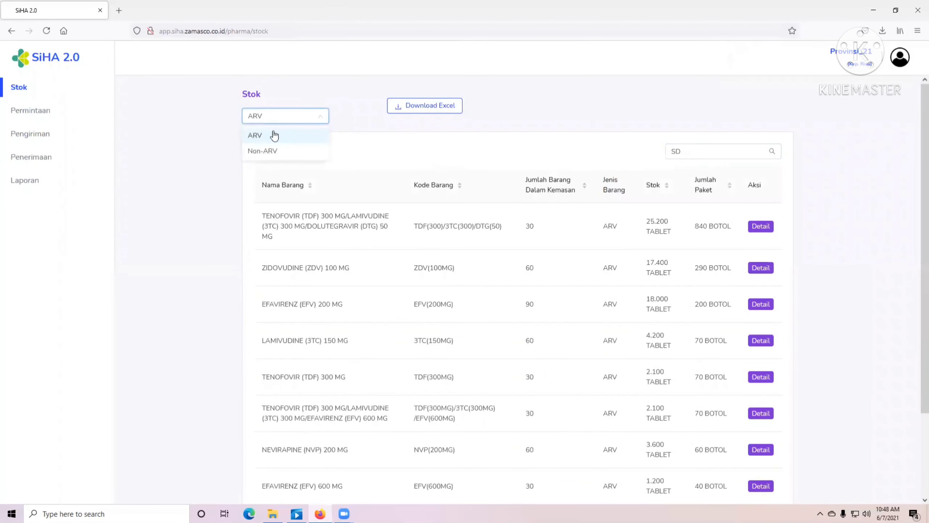
left_click(279, 150)
left_click(691, 150)
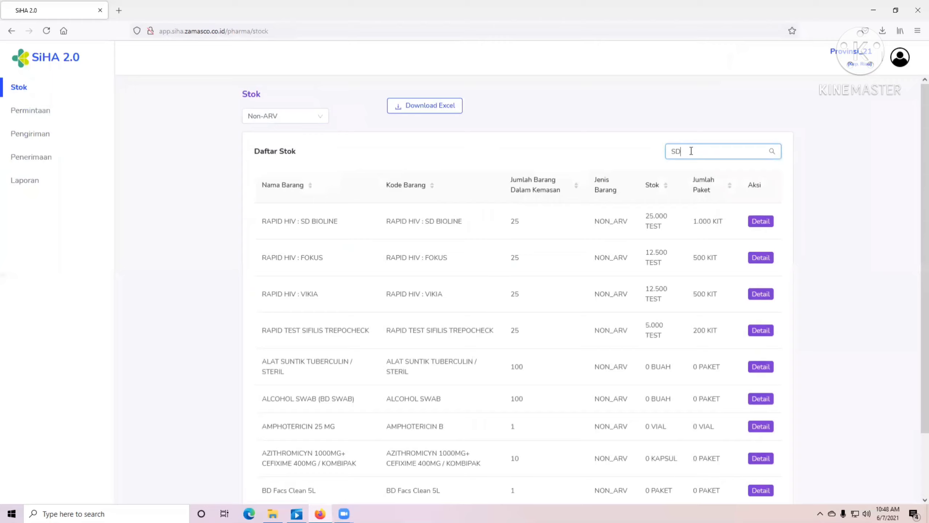
key("Return")
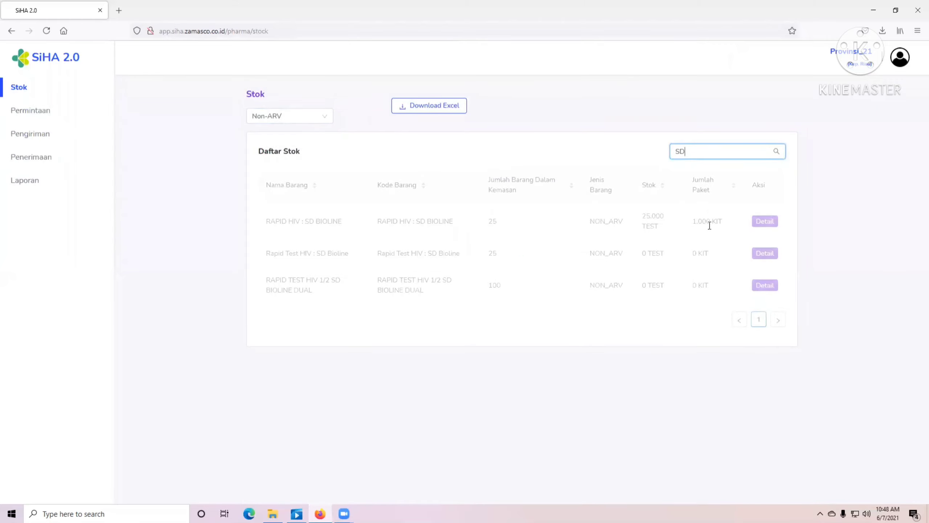
- Search Non-ARV stock for FOKUS, VIKIA, then SIFILIS to check available quantities
double_click(701, 151)
type("FOKU")
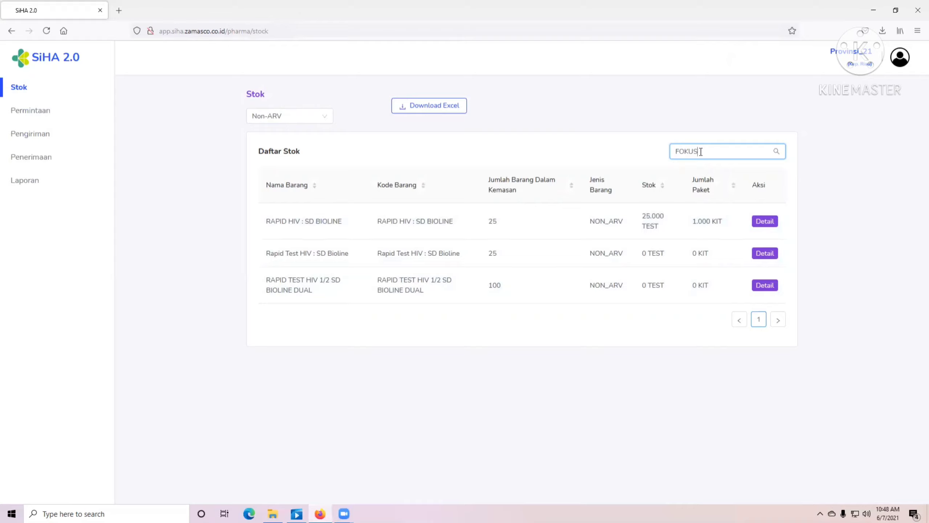
key("Return")
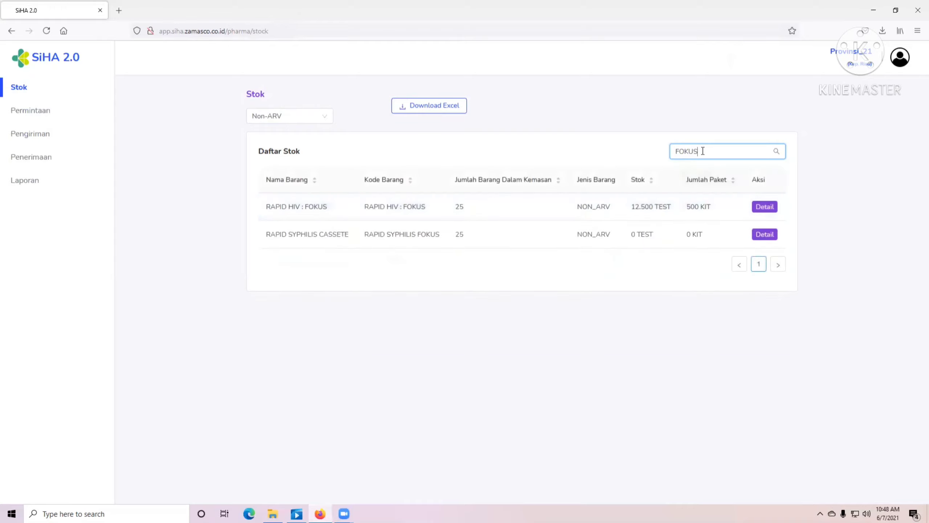
double_click(702, 151)
type("VIKIA")
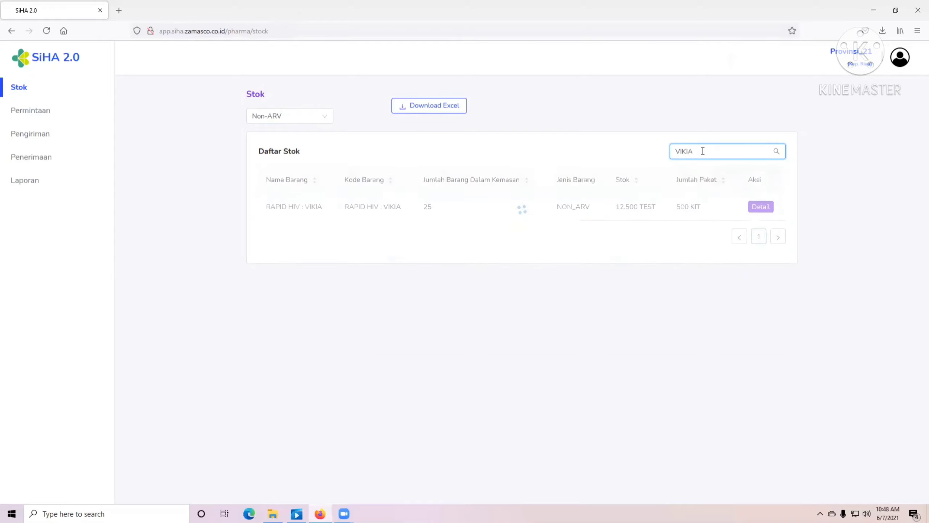
double_click(694, 153)
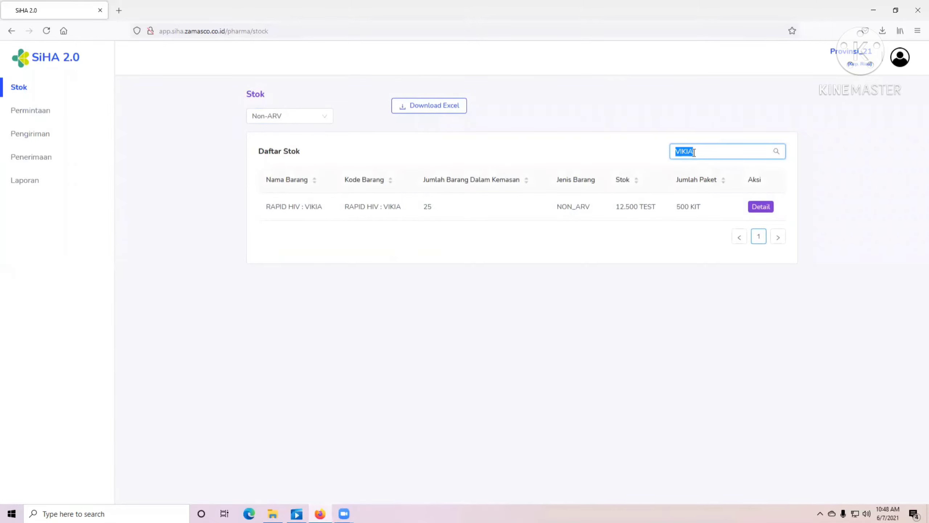
type("SIFILIS")
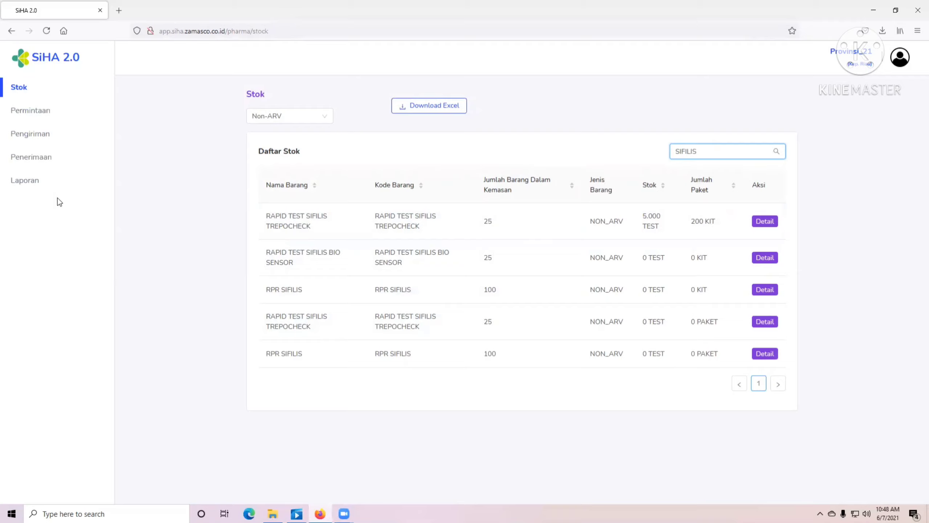
left_click(71, 163)
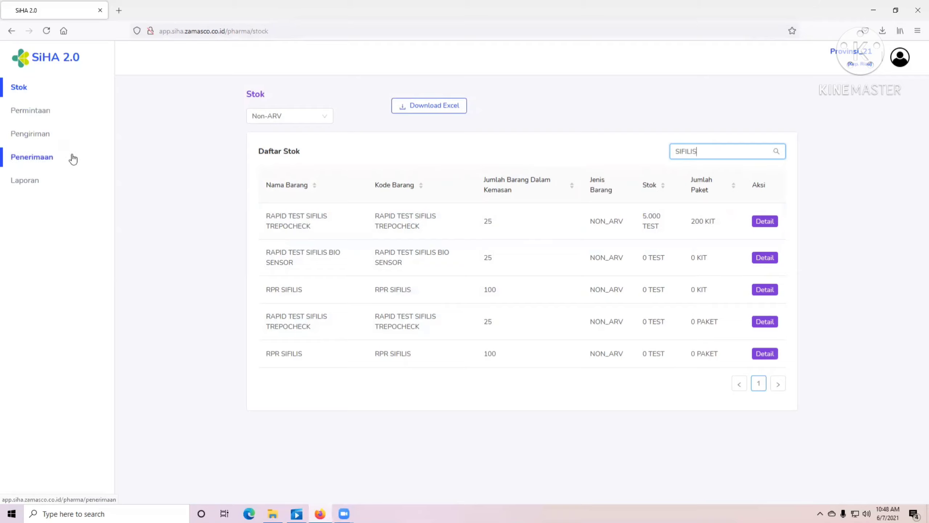
- Add a new shipment under Pengiriman and pick BINTAN in the Ditujukan ke list
left_click(55, 142)
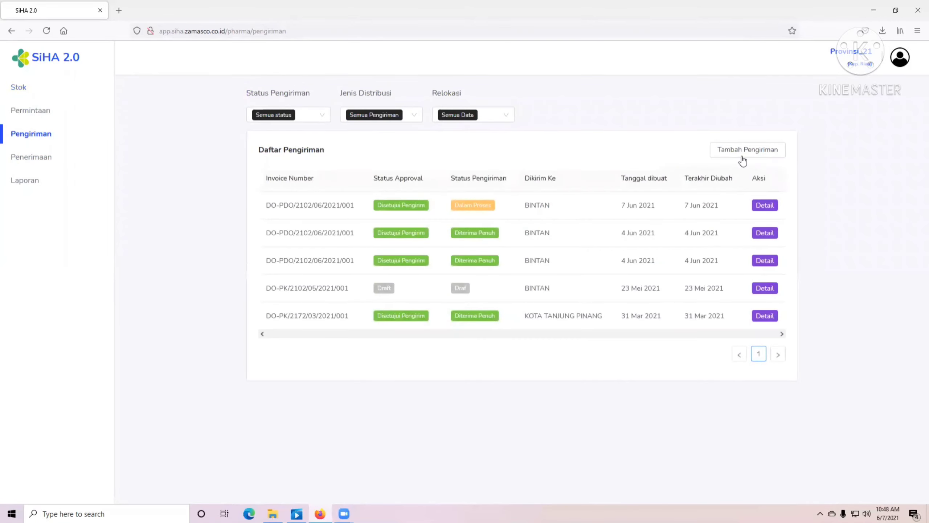
left_click(741, 153)
left_click(327, 149)
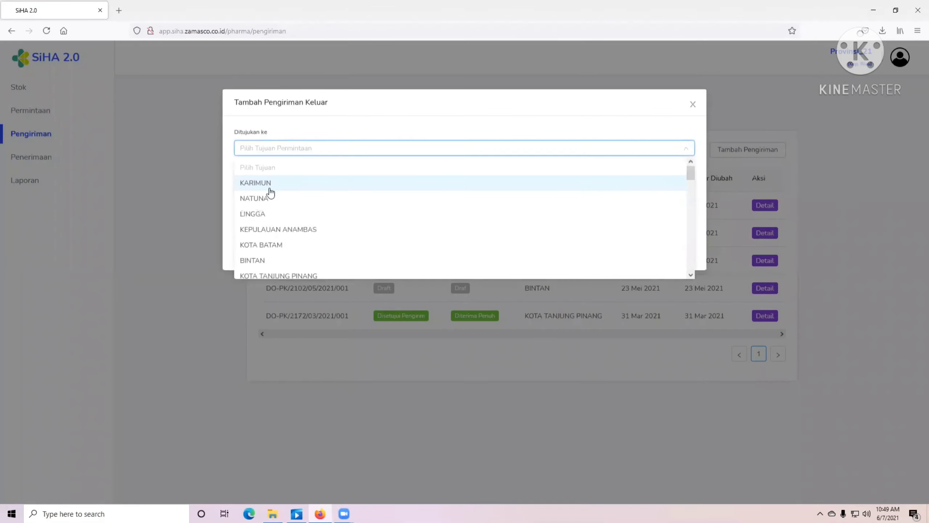
scroll(280, 195, "down", 10)
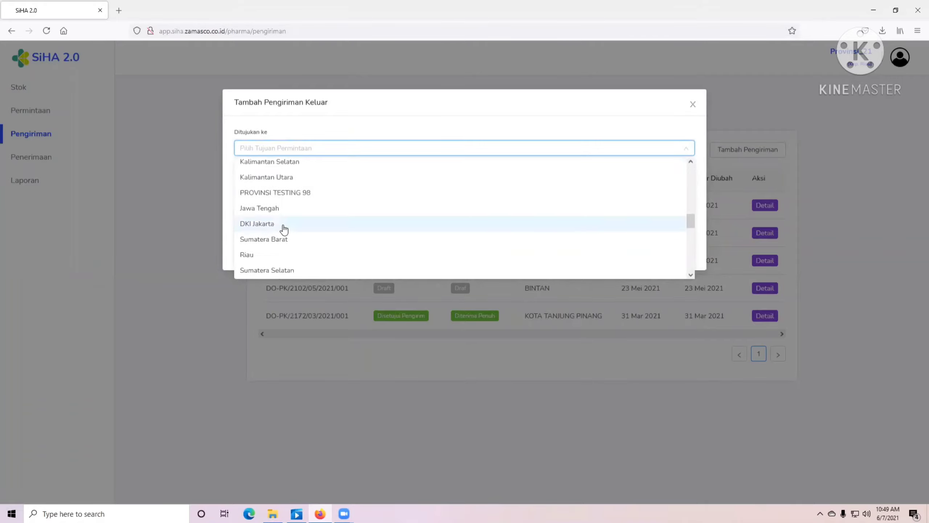
scroll(285, 228, "up", 10)
scroll(286, 228, "down", 10)
scroll(288, 227, "up", 5)
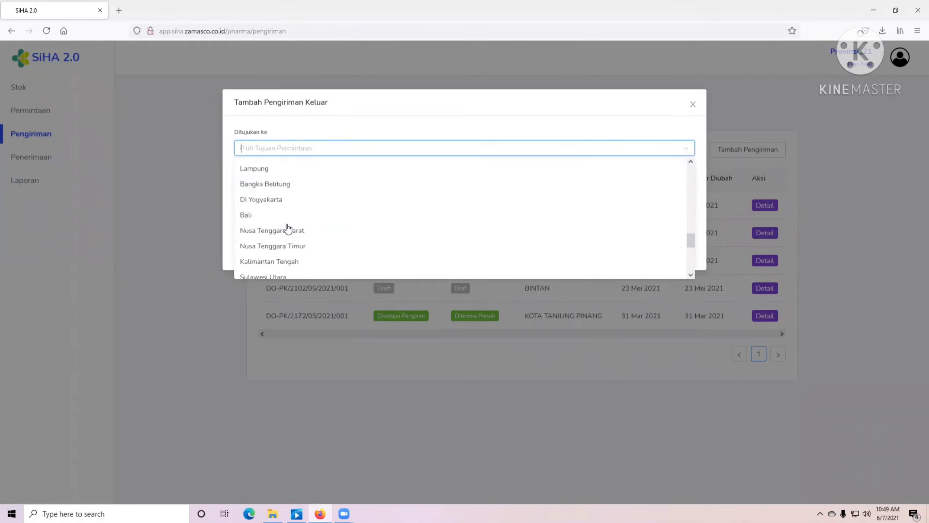
scroll(288, 227, "up", 5)
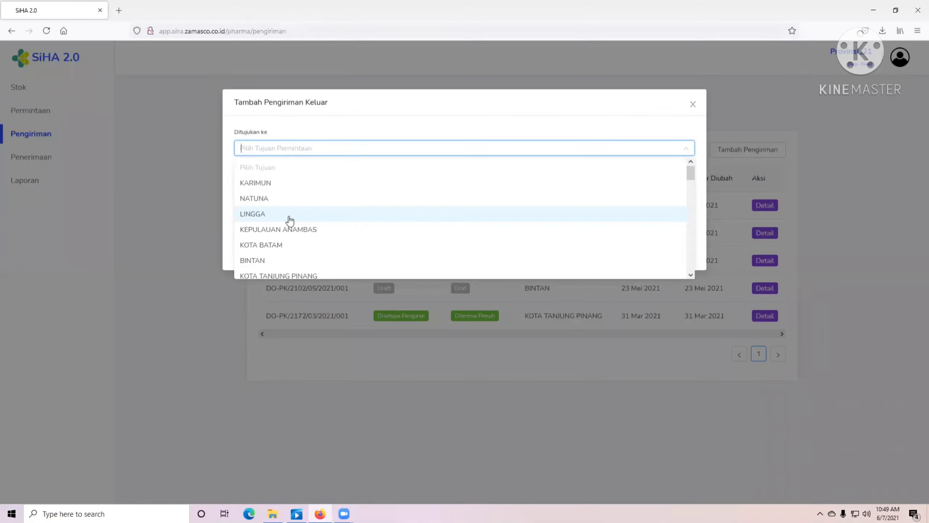
scroll(288, 216, "down", 5)
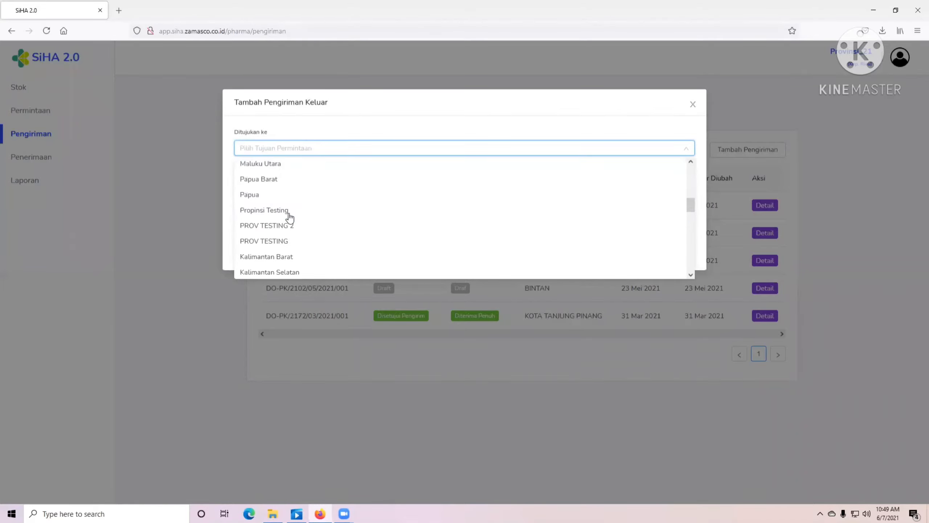
scroll(288, 216, "up", 5)
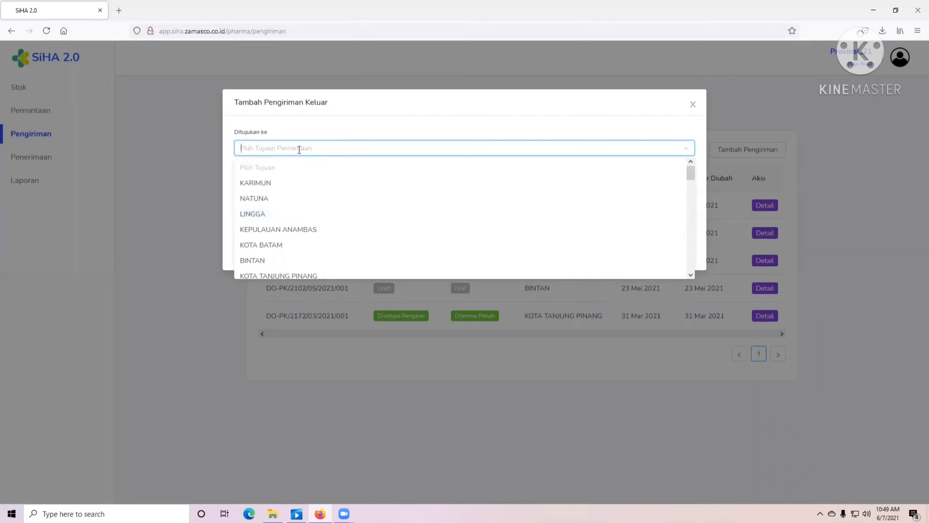
left_click(257, 262)
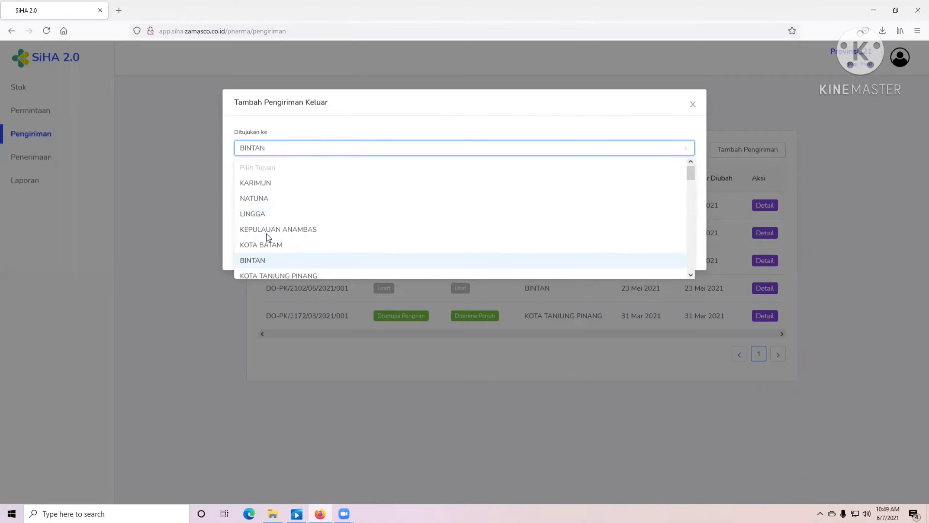
- Add RAPID HIV SD BIOLINE with 200 and RAPID HIV FOKUS with 50 as the first rows
left_click(322, 189)
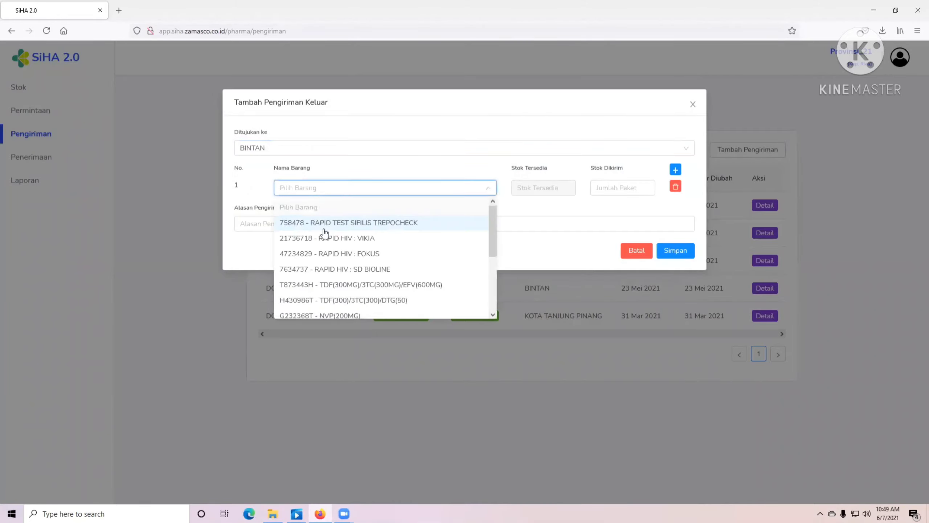
left_click(369, 271)
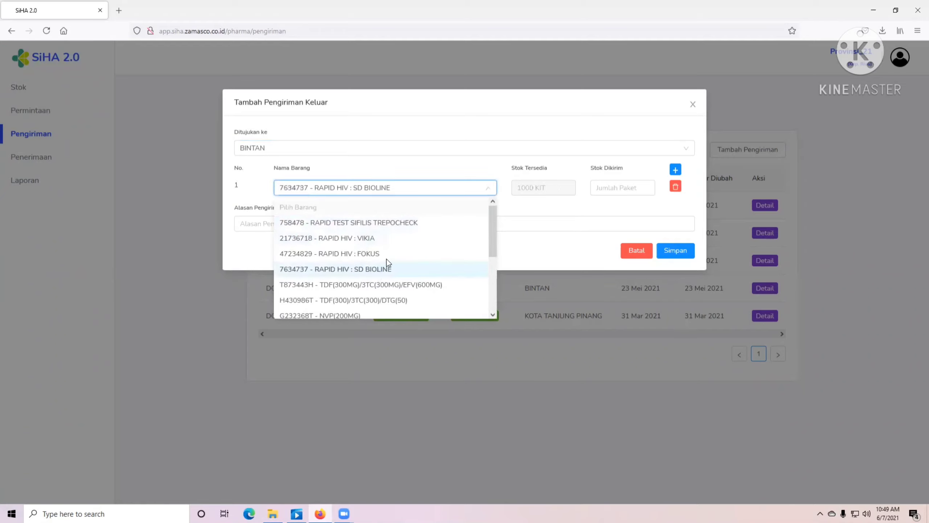
left_click(618, 191)
type("5")
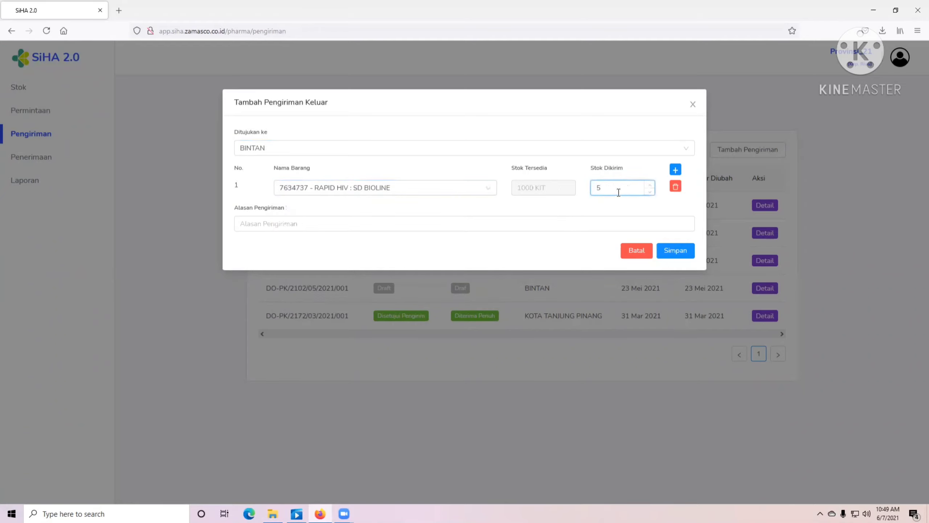
key("BackSpace")
type("200")
left_click(675, 169)
left_click(282, 210)
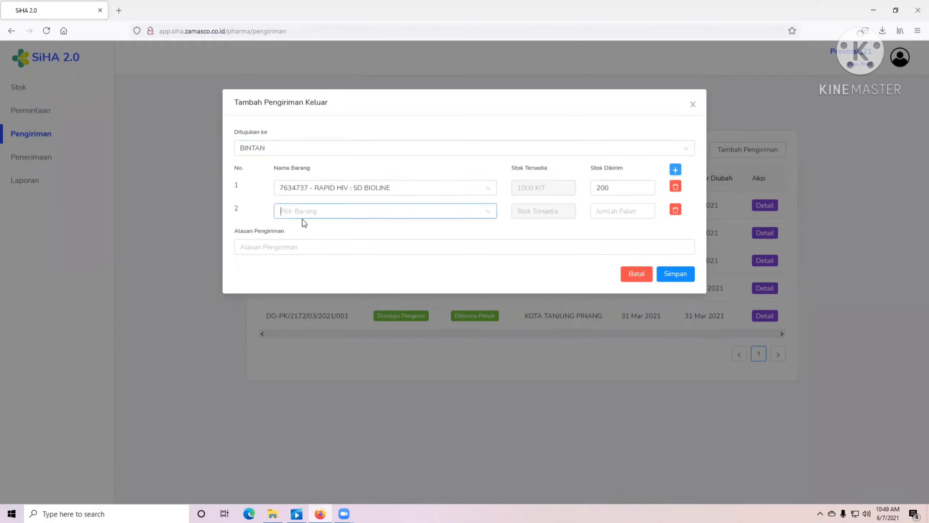
left_click(362, 273)
left_click(608, 214)
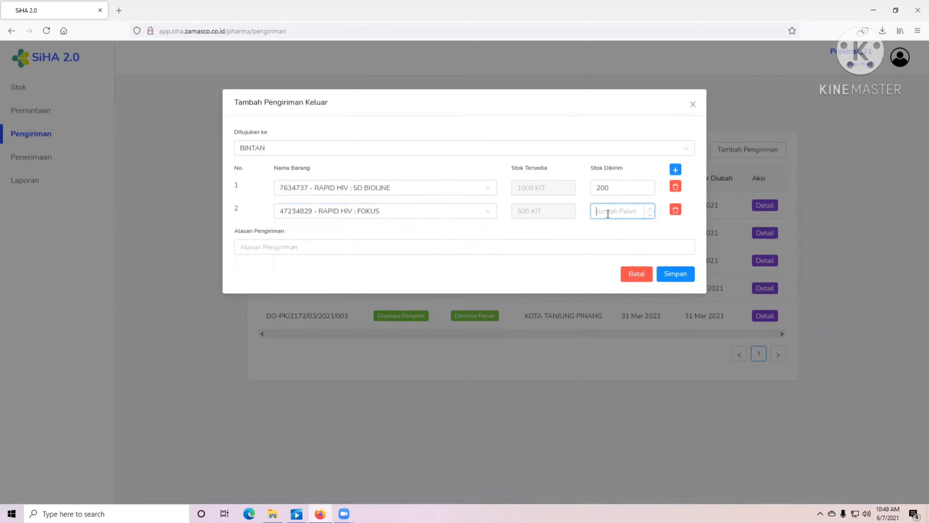
type("100")
double_click(612, 212)
type("50")
- Add RAPID HIV VIKIA with 50 and RAPID TEST SIFILIS TREPOCHECK with 20 as rows three and four
left_click(675, 170)
left_click(322, 238)
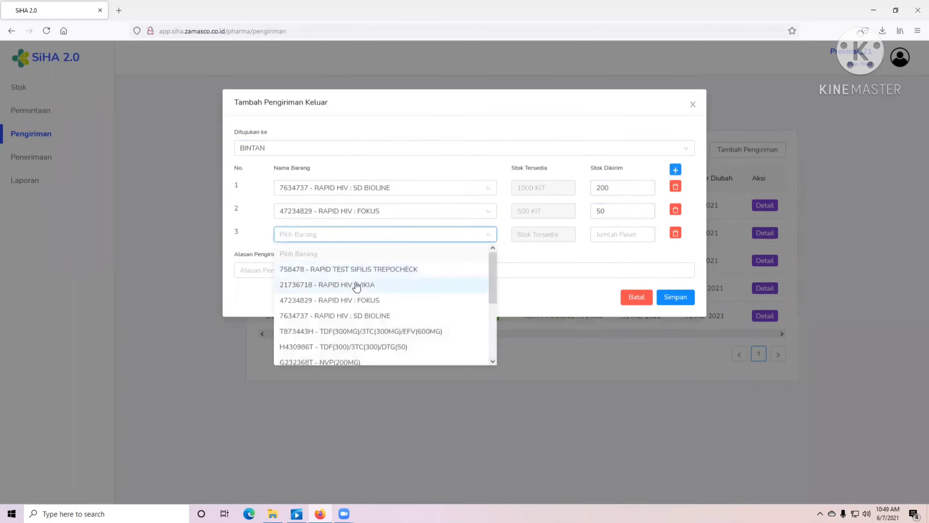
left_click(356, 285)
left_click(600, 234)
type("50")
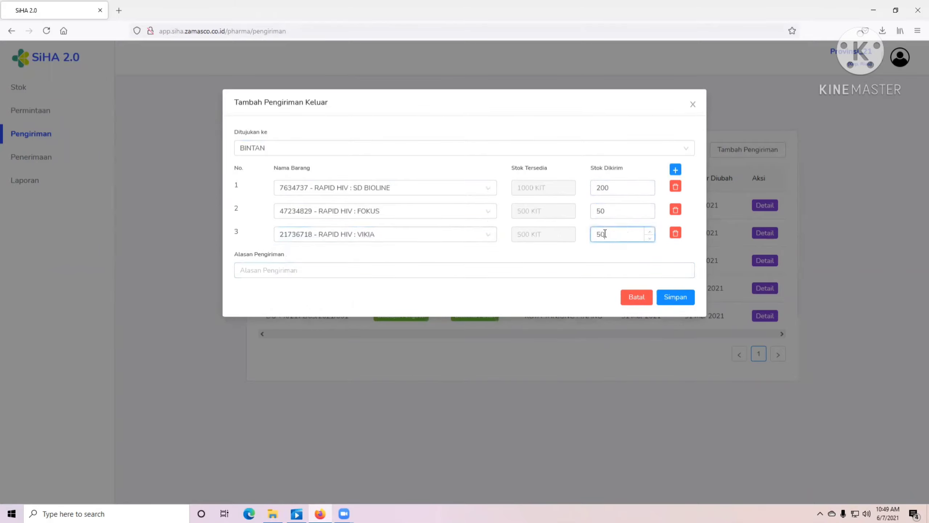
left_click(676, 170)
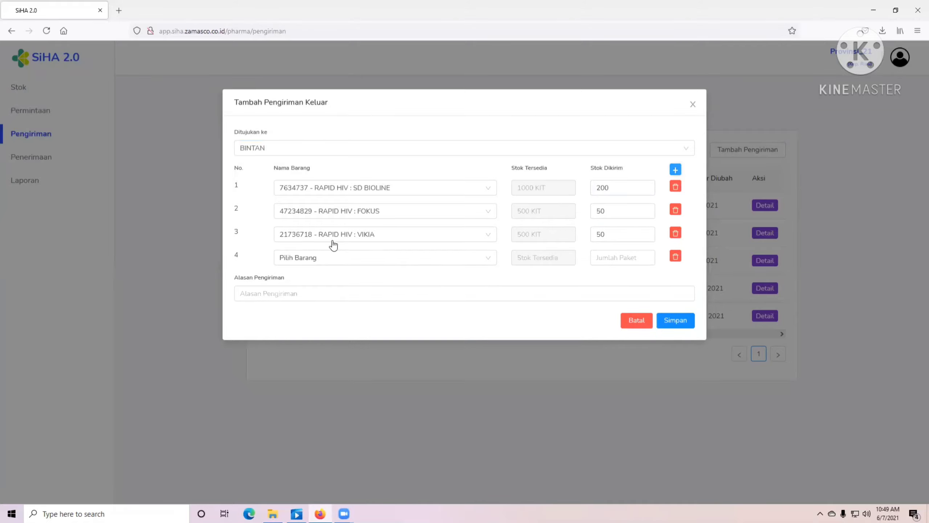
left_click(321, 260)
left_click(353, 300)
left_click(603, 257)
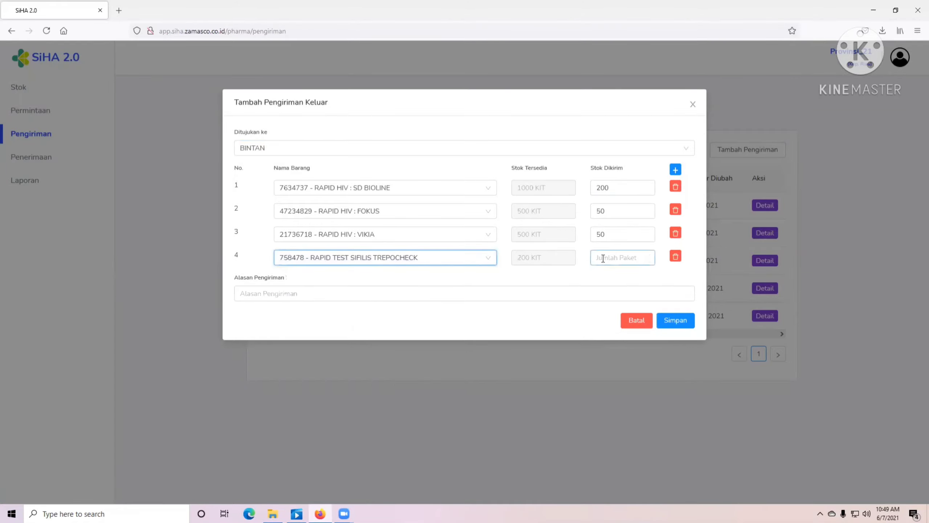
type("10")
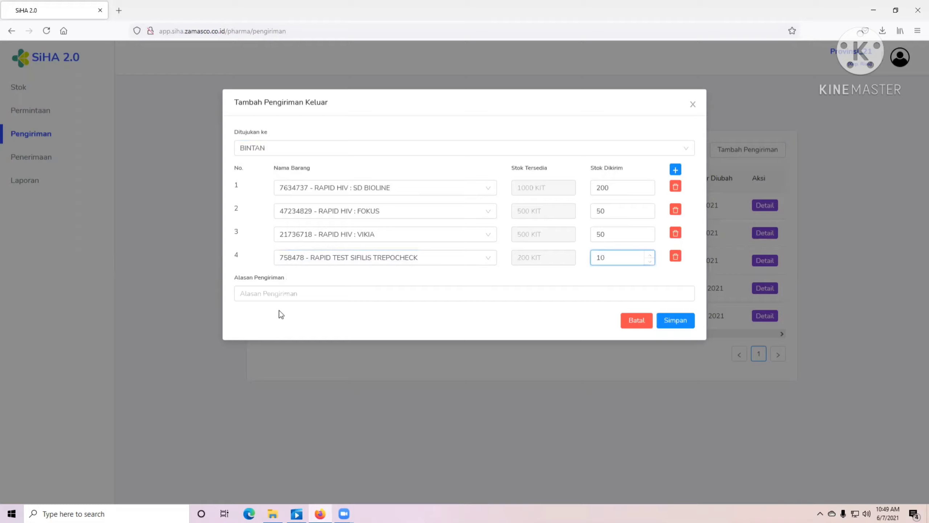
left_click(282, 297)
left_click(616, 259)
double_click(616, 260)
type("20")
- Enter the reason 'Pemenuhan Kebutuhan bulan Mei 2021' and save the shipment
left_click(258, 297)
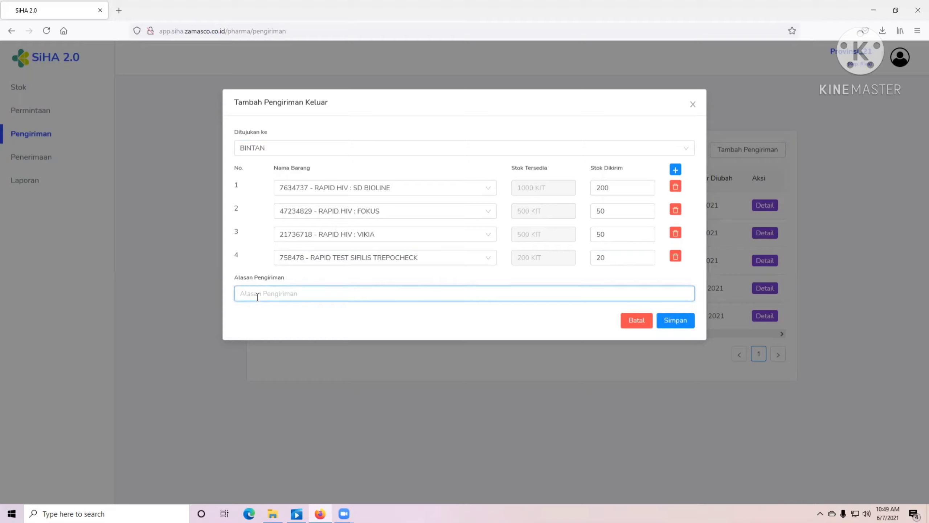
type("pE")
key("BackSpace")
type("Pemenuhan Kebutuhan bulan Mei 2021")
left_click(677, 321)
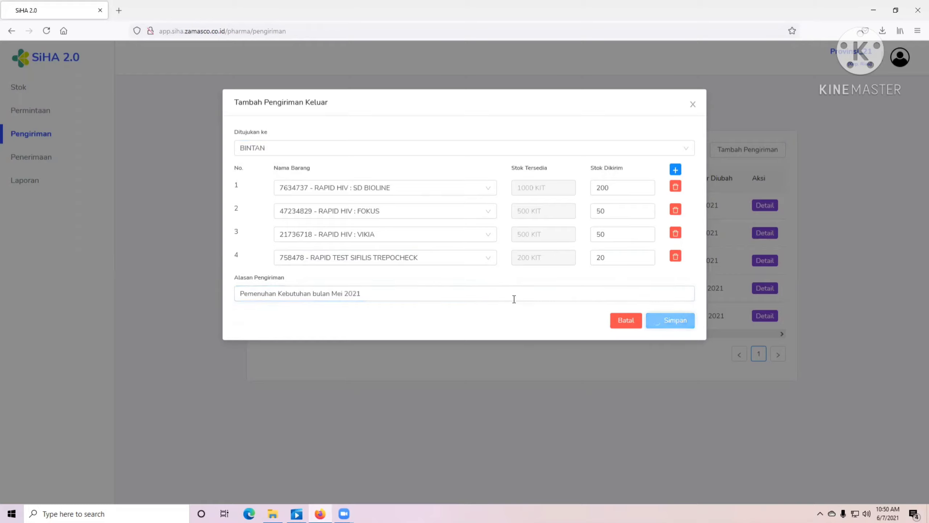
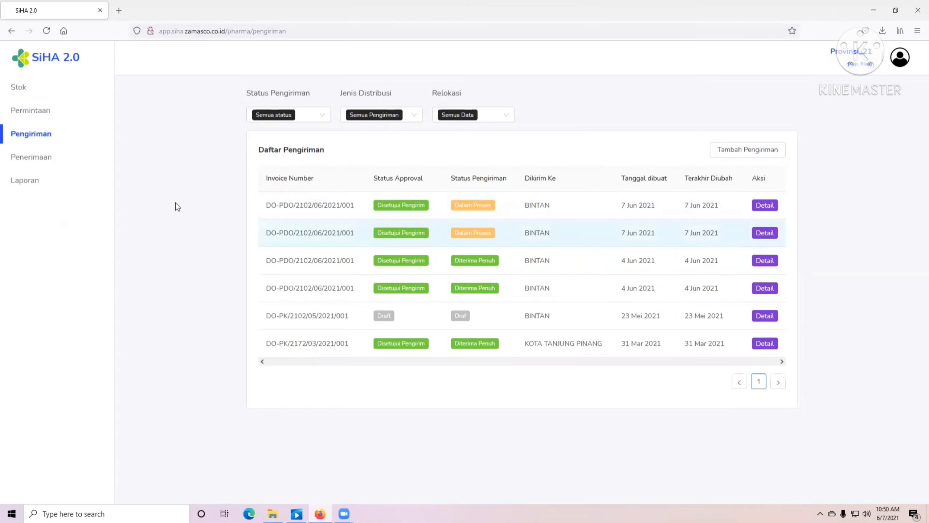
- Open Permintaan > Permintaan Reguler to view the still-empty regular request list
left_click(42, 118)
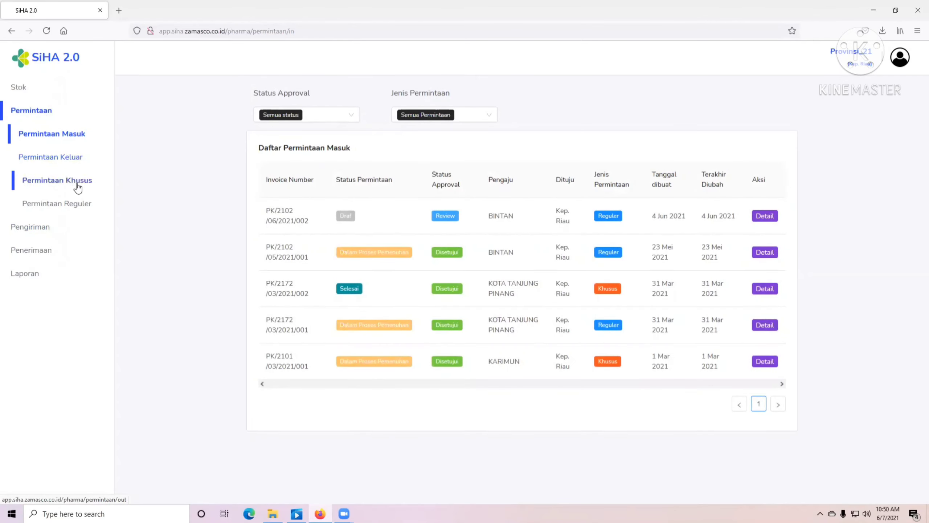
left_click(58, 208)
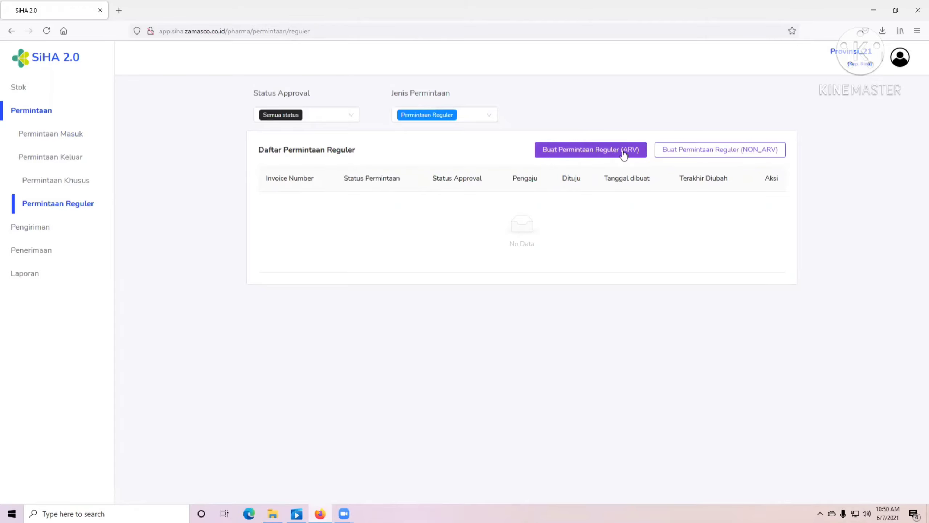
left_click(591, 150)
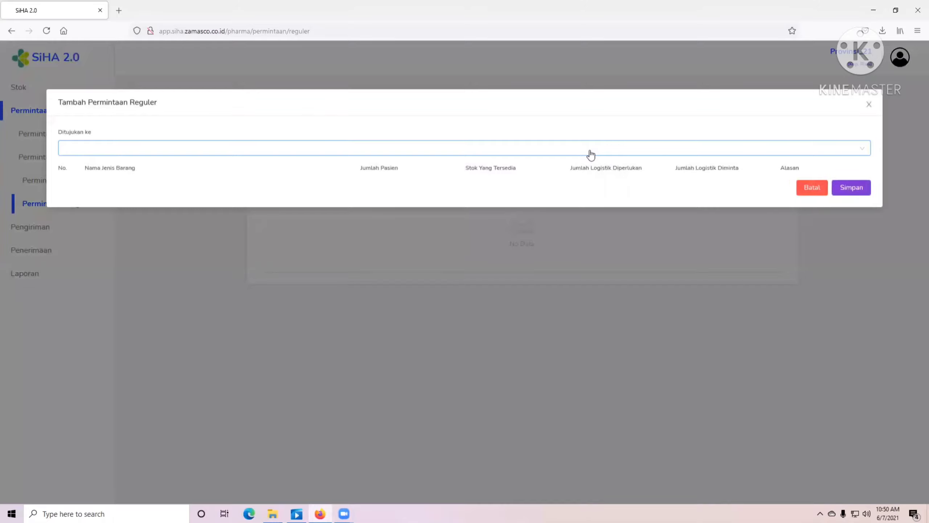
left_click(590, 150)
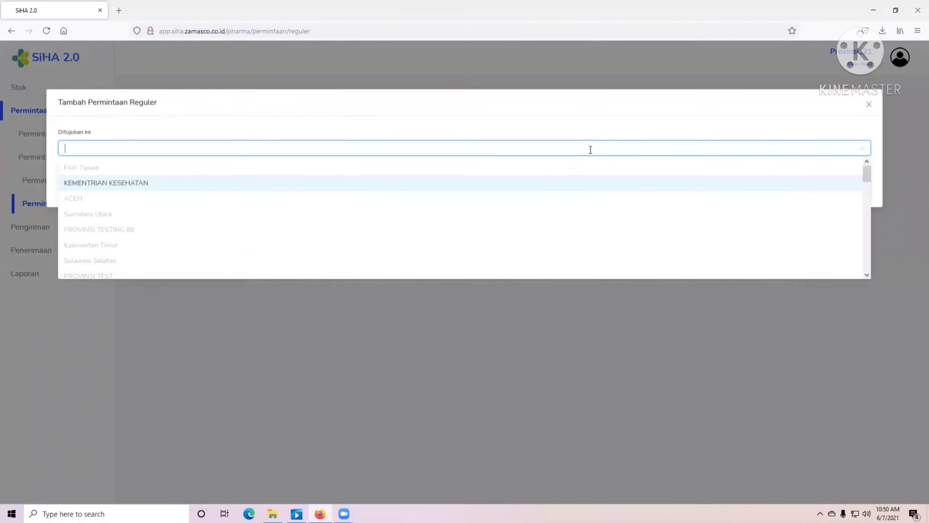
left_click(186, 185)
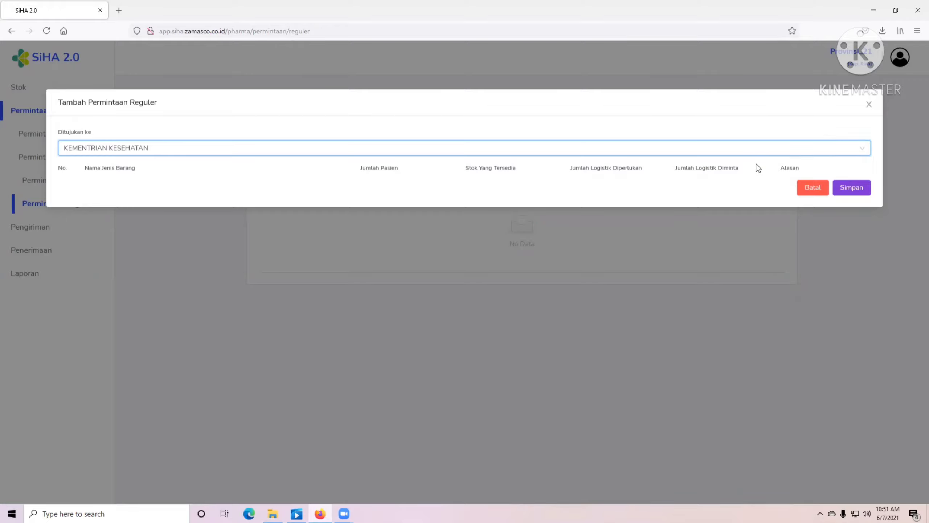
left_click(869, 104)
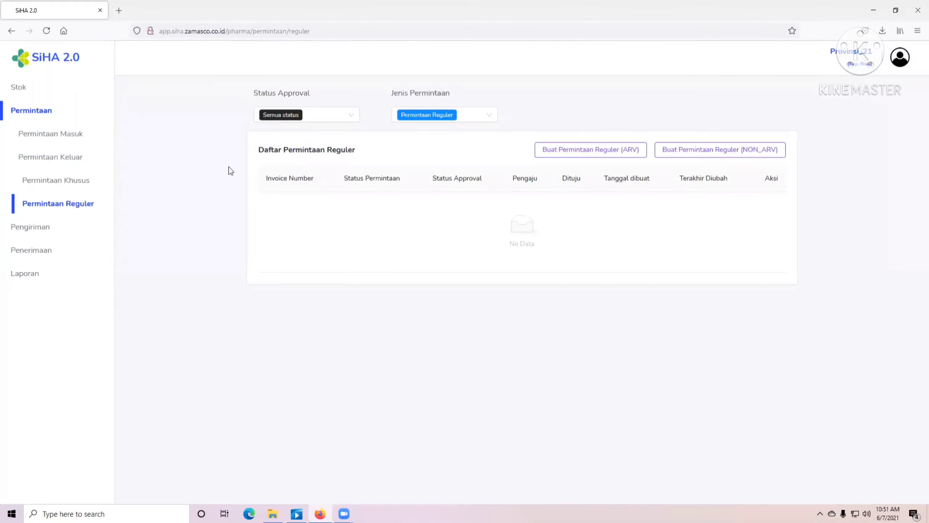
left_click(756, 158)
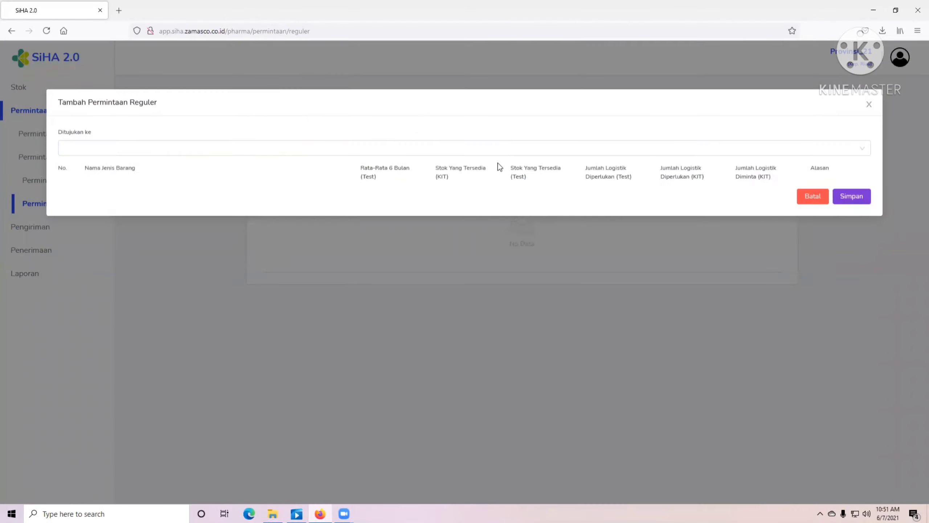
left_click(442, 147)
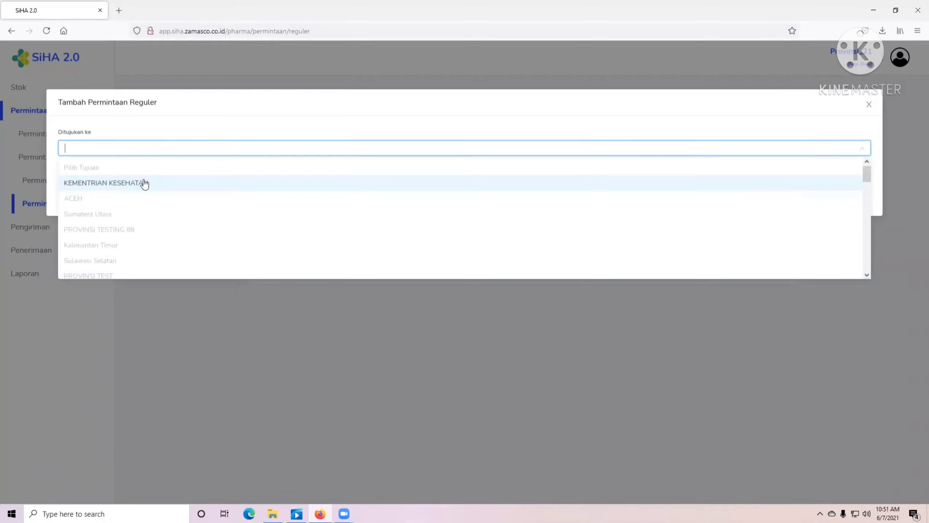
left_click(143, 184)
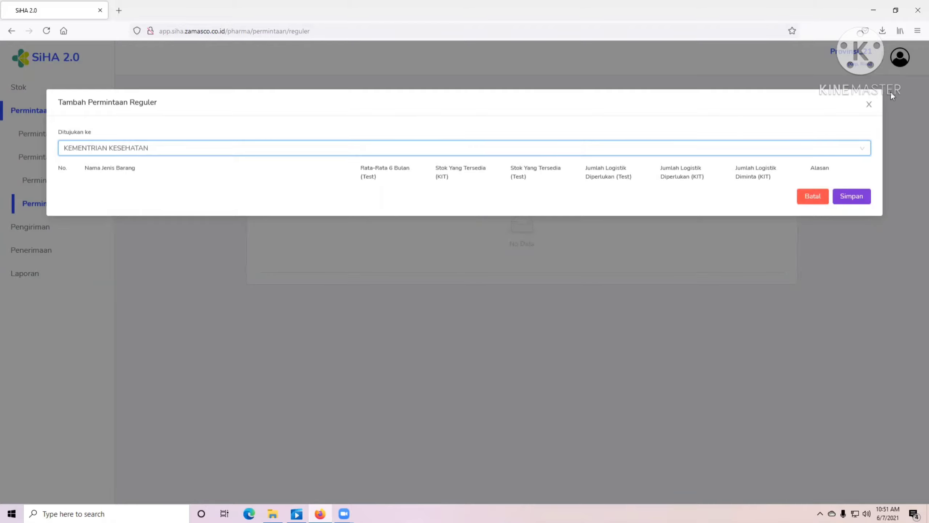
left_click(869, 106)
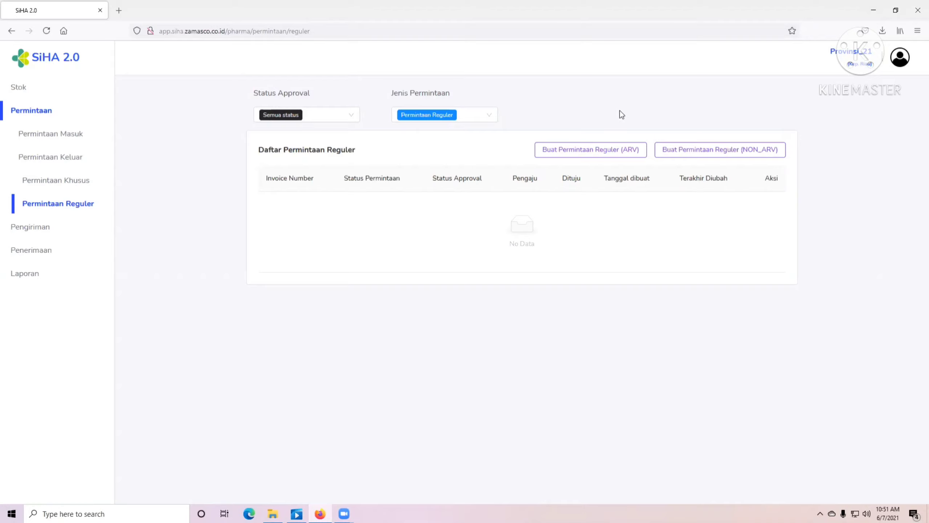
- Log out of the province account with Keluar and put the cursor in the NIK login field
left_click(900, 58)
left_click(36, 227)
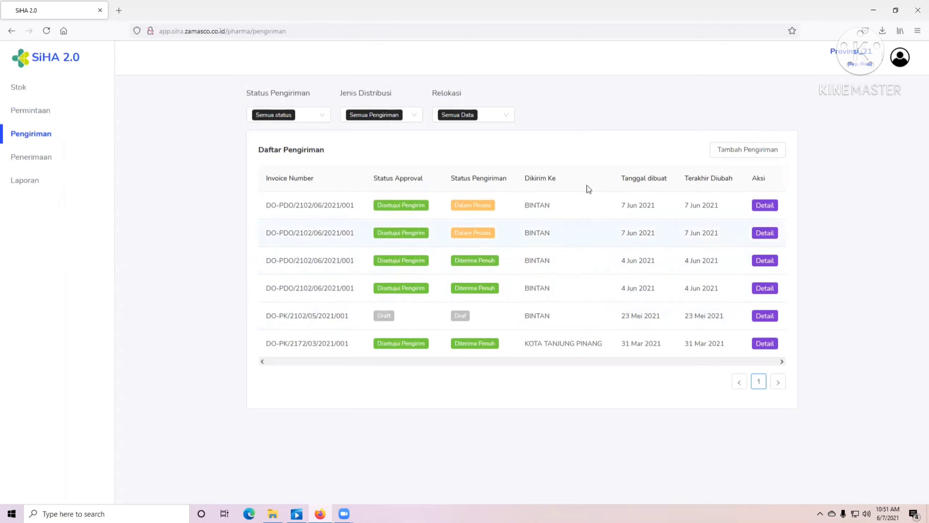
left_click(899, 56)
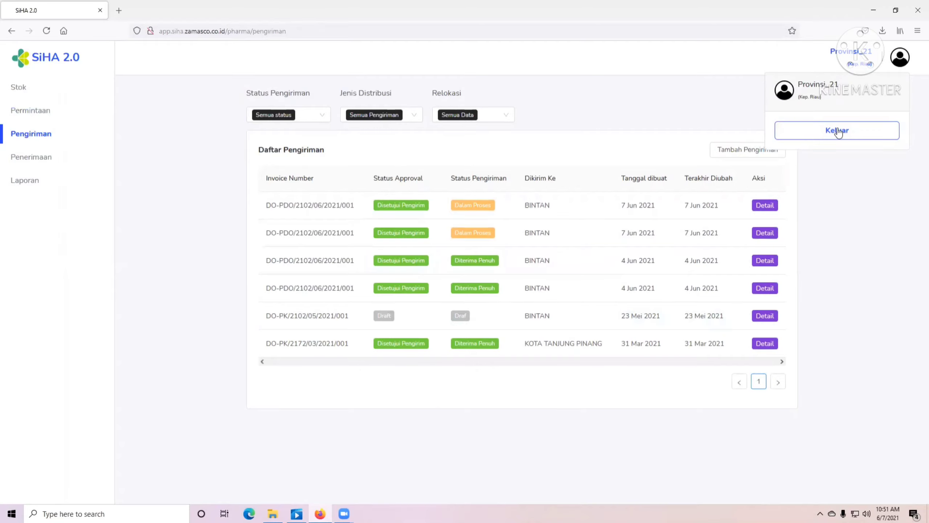
left_click(838, 131)
left_click(559, 330)
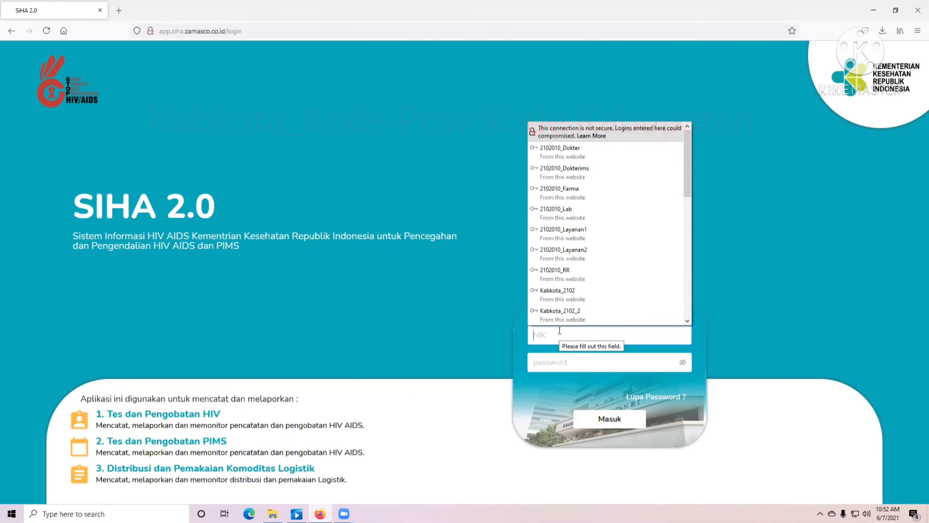
- Log in with the saved Kabkota credentials and open the Penerimaan receipts list
type("Kab")
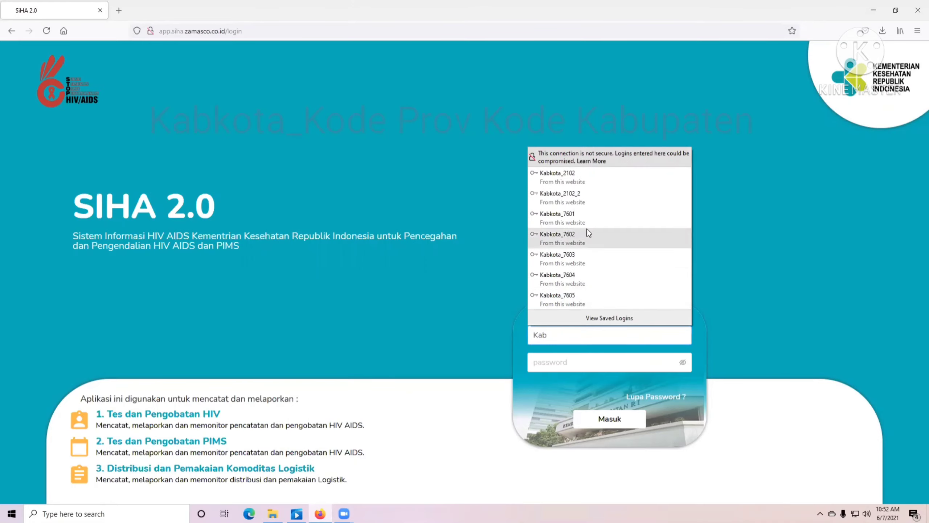
left_click(573, 178)
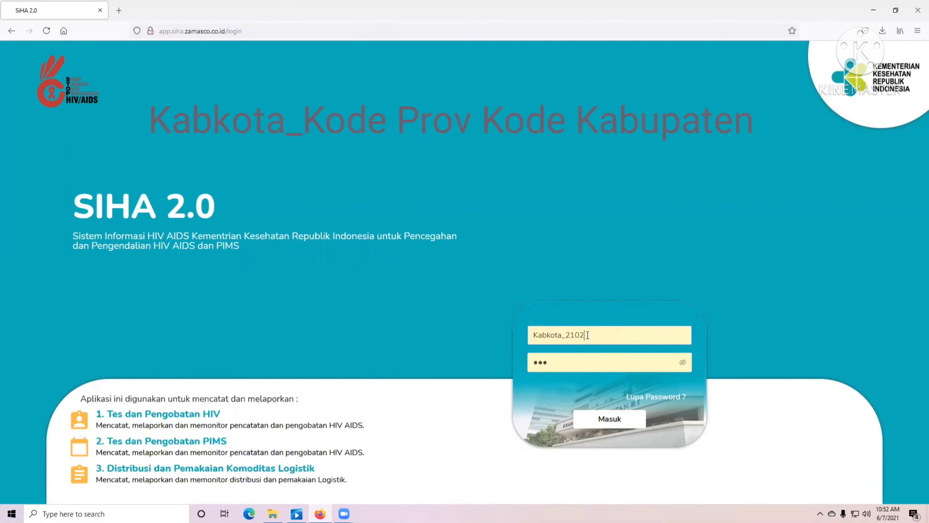
left_click(682, 362)
left_click(620, 419)
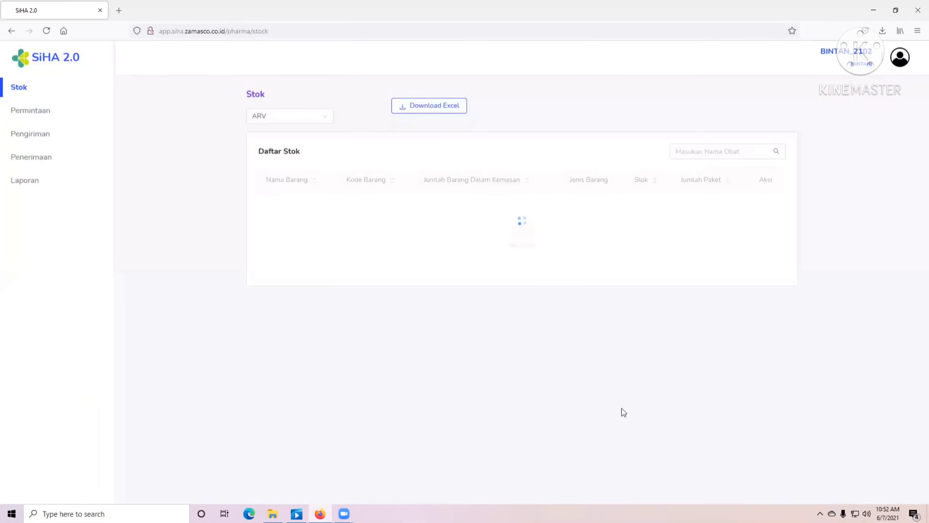
left_click(29, 165)
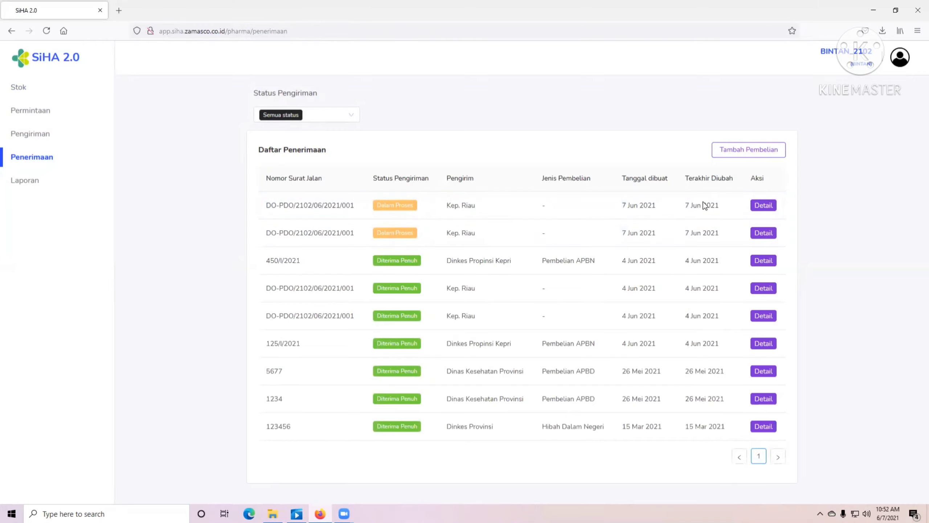
- Confirm the first 7 Jun 2021 Kep. Riau receipt as Diterima Penuh with note 'Sudah suyssun'
left_click(763, 207)
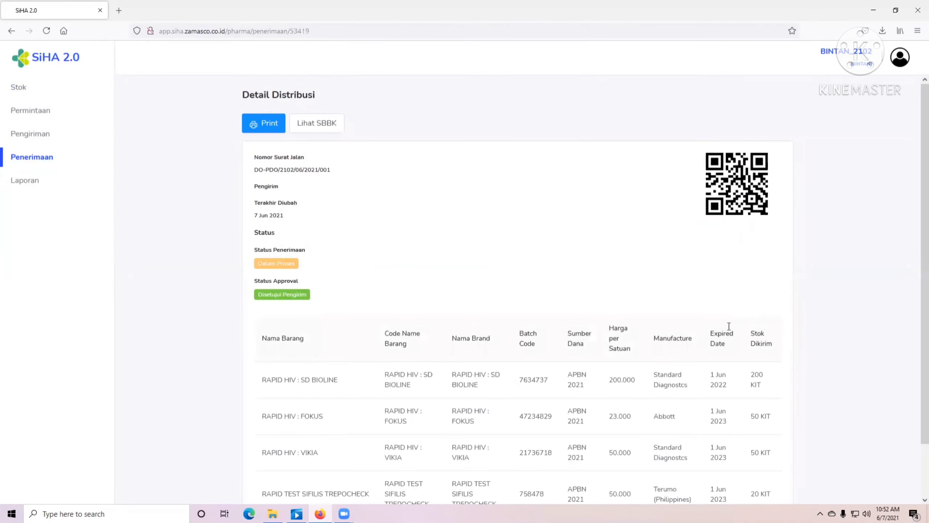
scroll(728, 327, "down", 2)
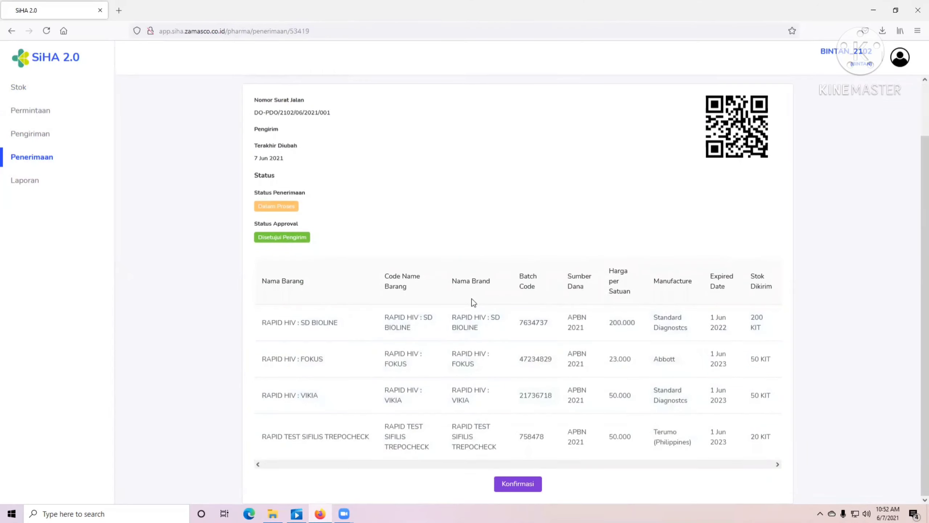
left_click(523, 484)
left_click(403, 153)
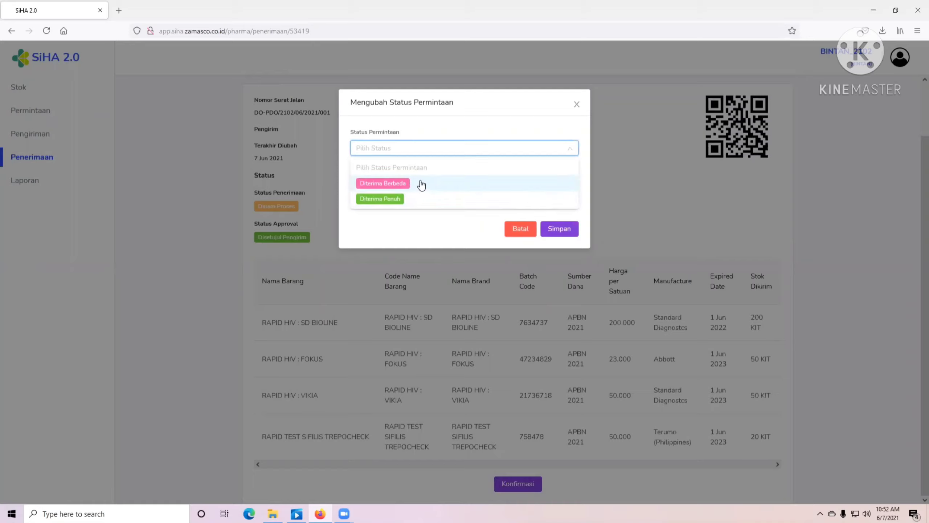
left_click(397, 200)
left_click(393, 183)
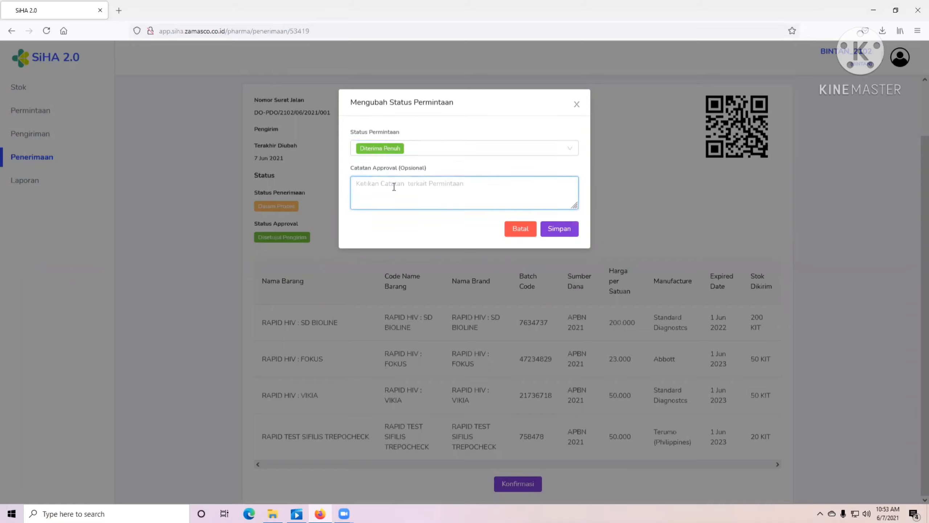
type("S")
type("udah suys")
type("sun")
left_click(571, 230)
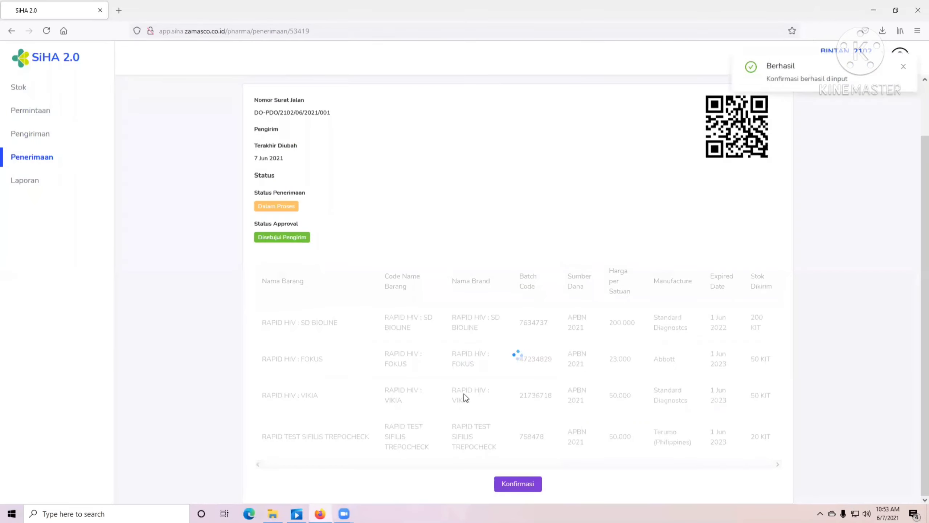
scroll(473, 395, "down", 5)
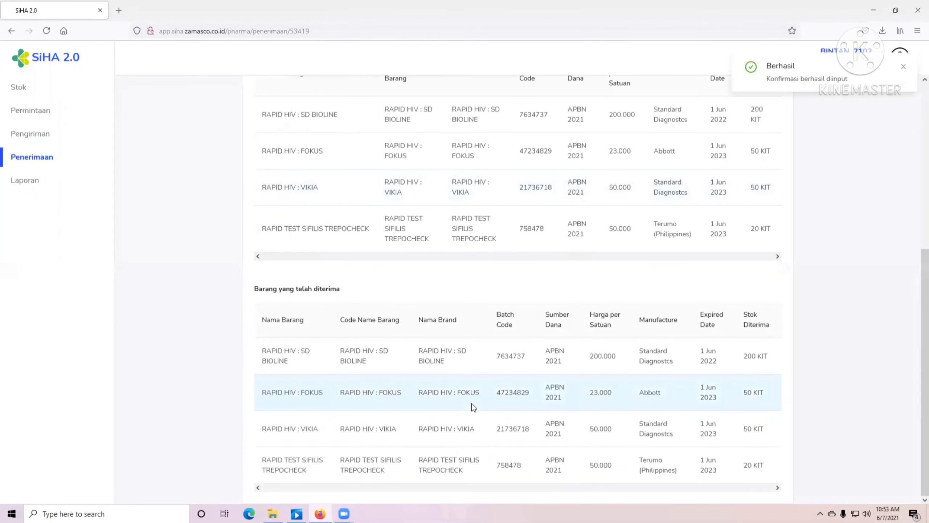
scroll(473, 403, "up", 7)
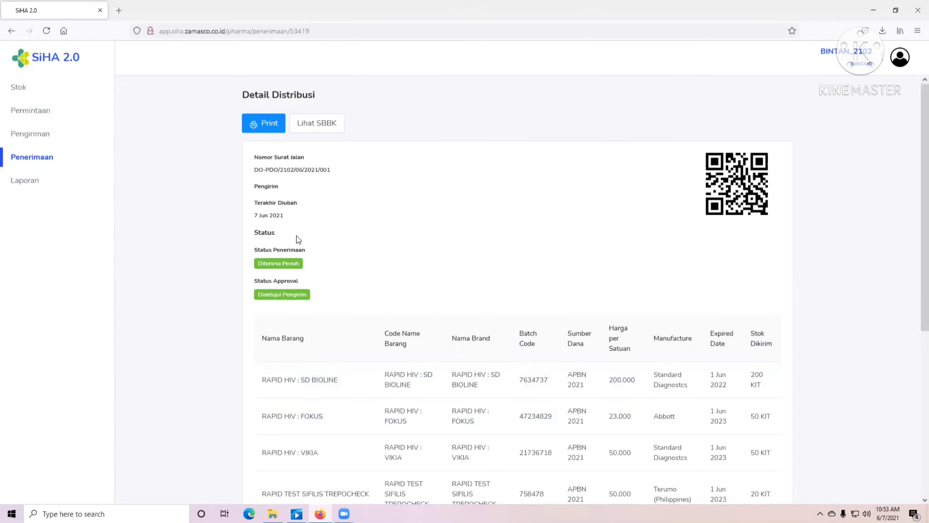
left_click(24, 160)
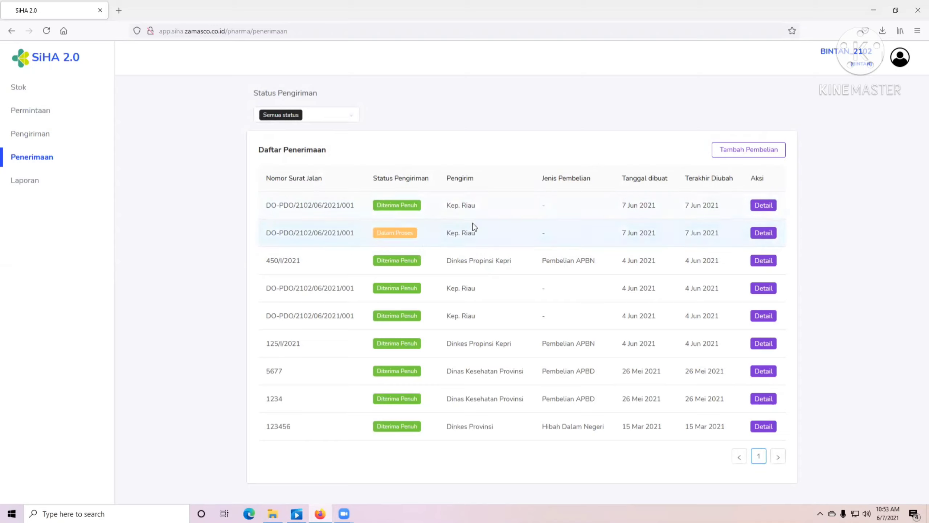
- Open the second Kep. Riau receipt's details
left_click(769, 233)
scroll(622, 366, "down", 3)
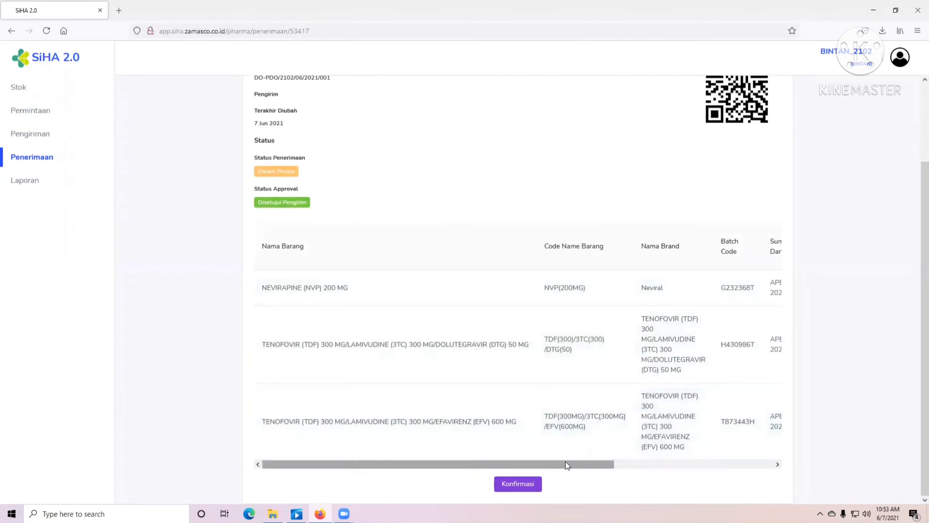
left_click_drag(566, 462, 458, 482)
- Mark it Diterima Penuh with the note 'Barang sudah sesuai', fixing the typo, and save
left_click(524, 488)
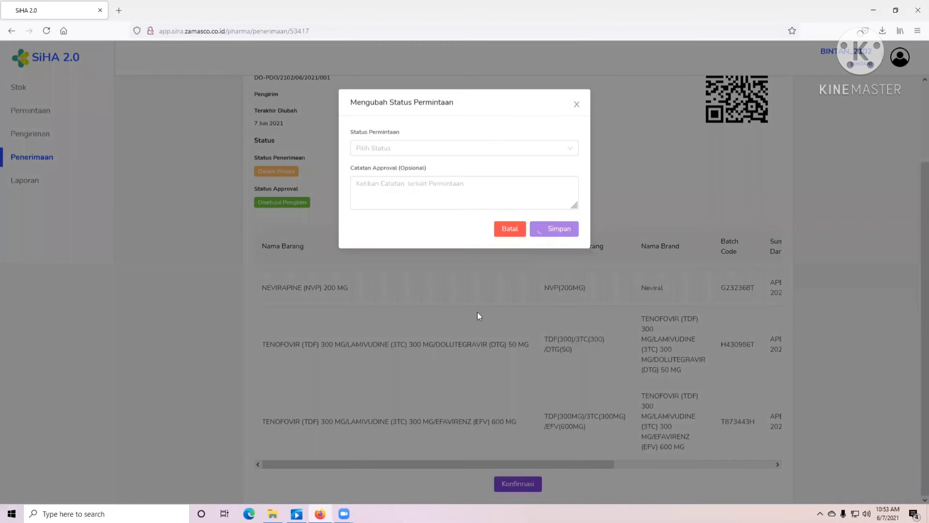
left_click(382, 148)
left_click(376, 200)
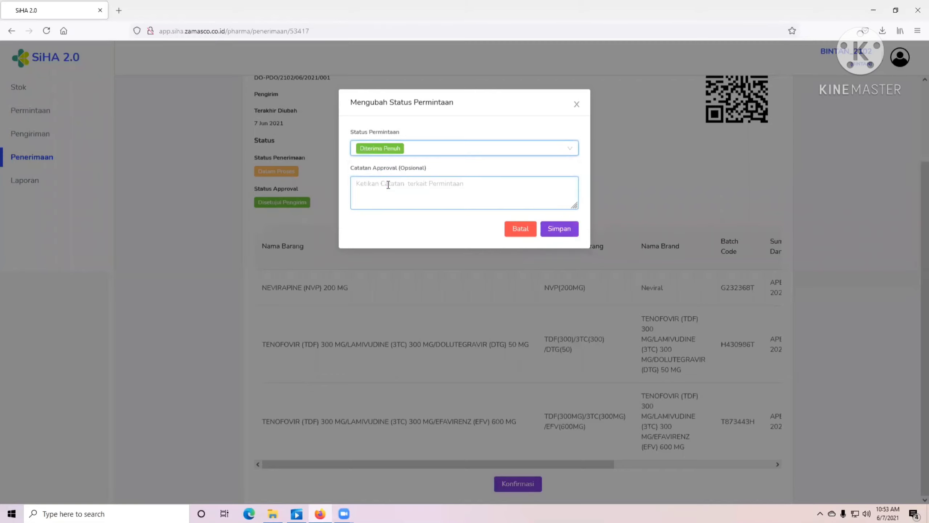
left_click(388, 184)
type("Barang sduah ")
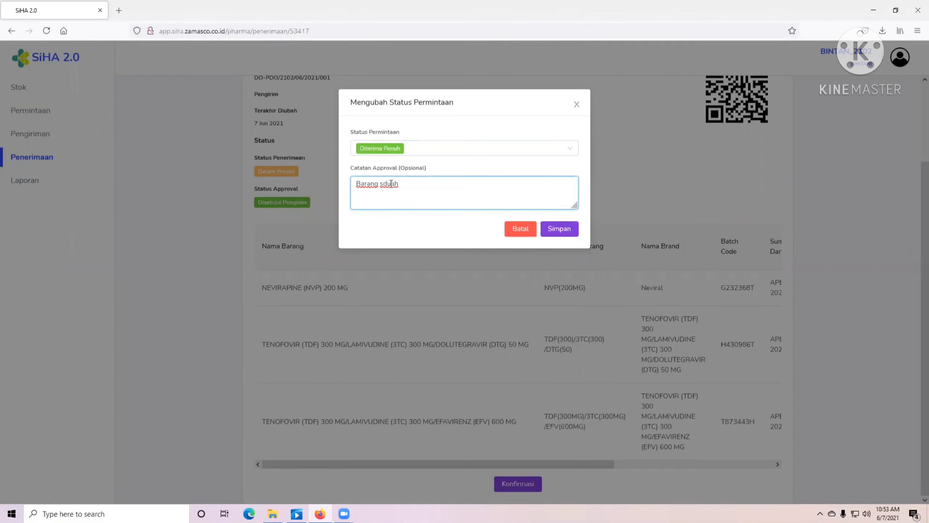
type("sesuai")
left_click(390, 183)
key("BackSpace")
key("BackSpace")
key("BackSpace")
type("uda")
left_click(551, 226)
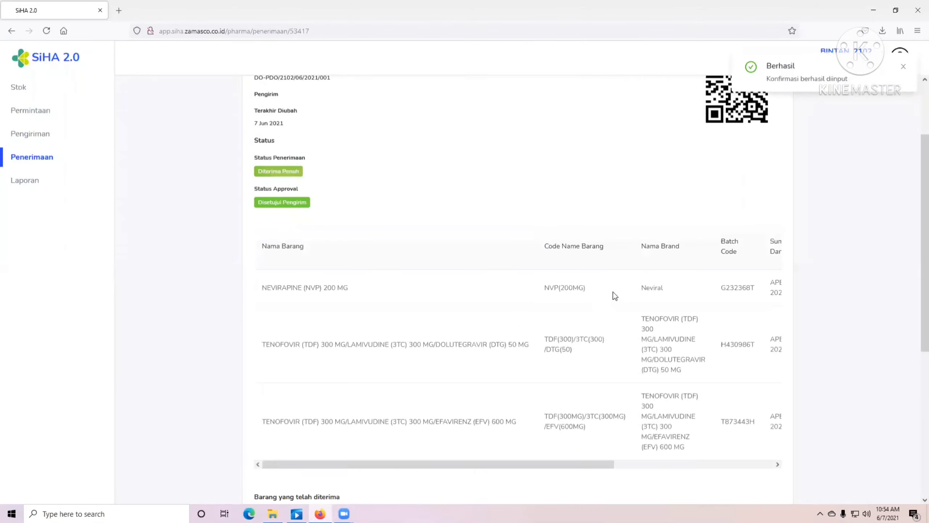
scroll(725, 119, "down", 6)
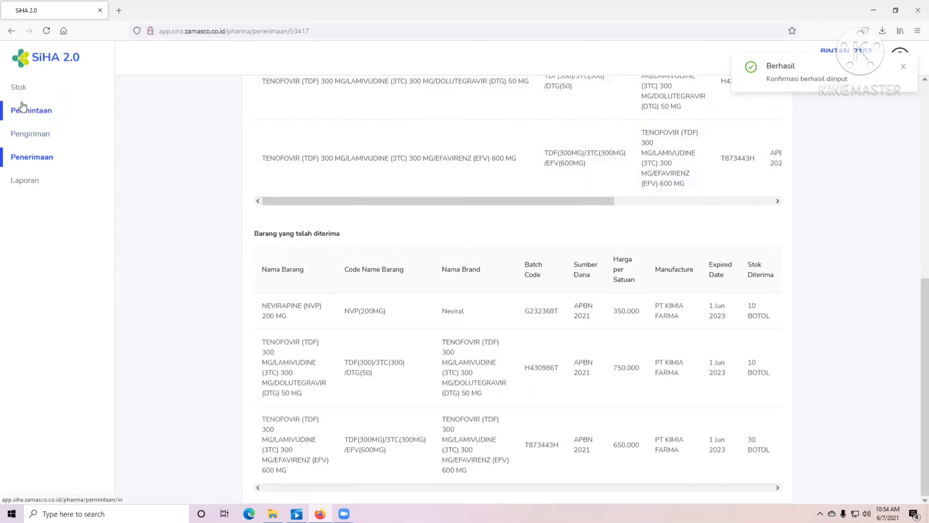
- Open the Stok page and search ARV stock for nevirapine, then tenofovir
left_click(20, 92)
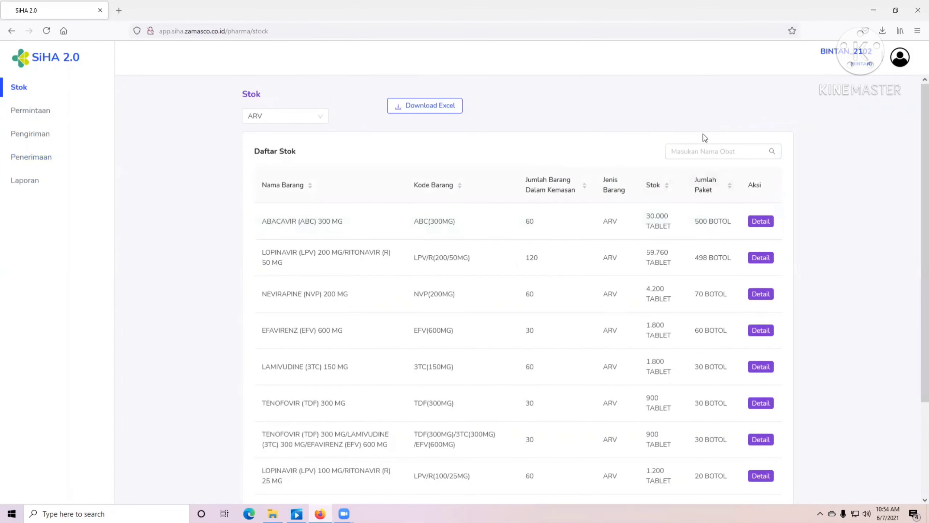
left_click(692, 153)
type("nevi")
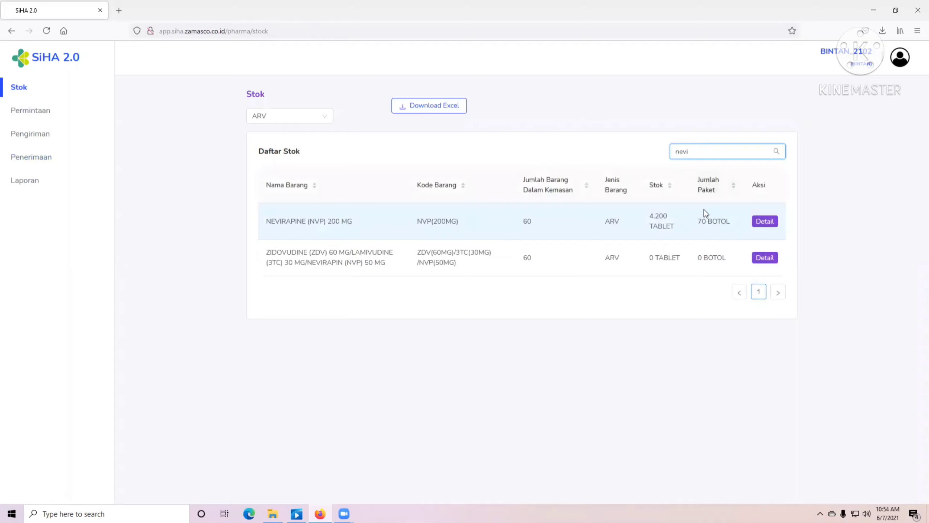
double_click(698, 149)
type("ten")
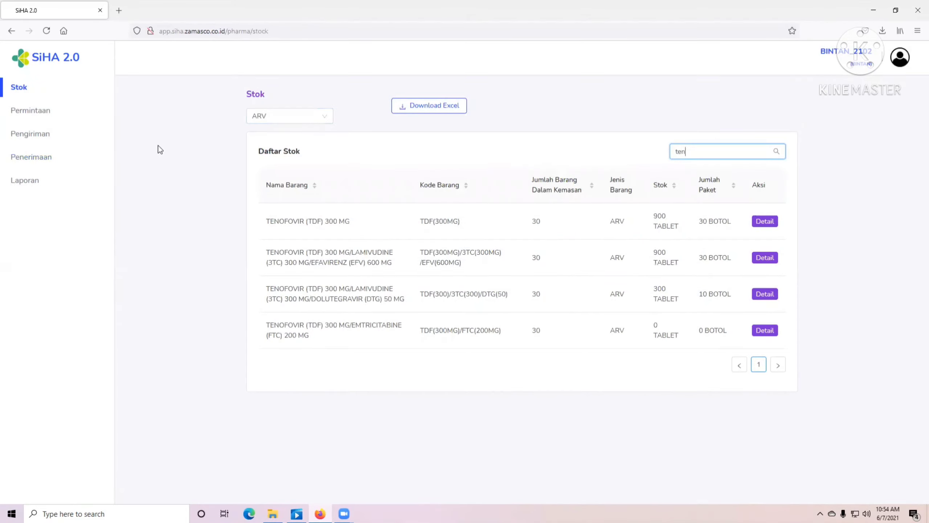
- Switch the stock category to Non-ARV and look up 'sd' and 'fokus' items
left_click(288, 124)
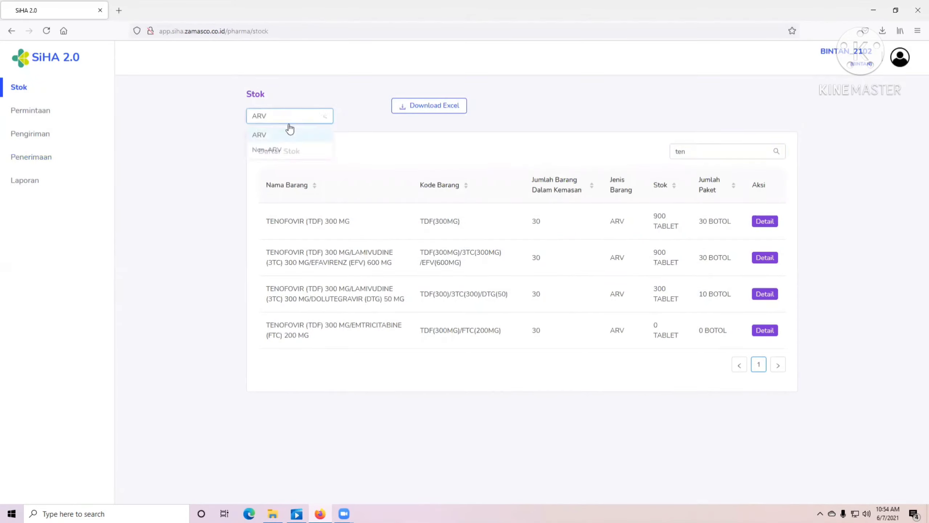
left_click(271, 150)
left_click(716, 152)
double_click(709, 153)
type("sd")
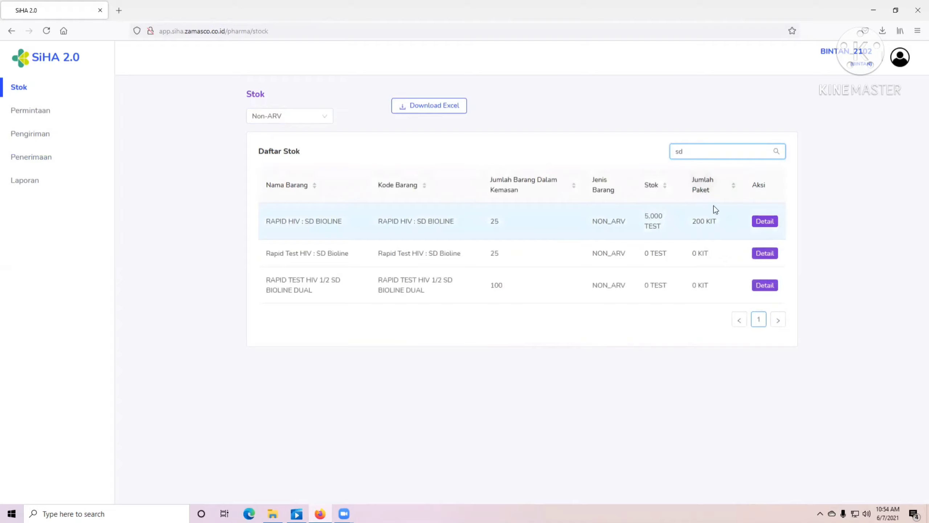
double_click(714, 152)
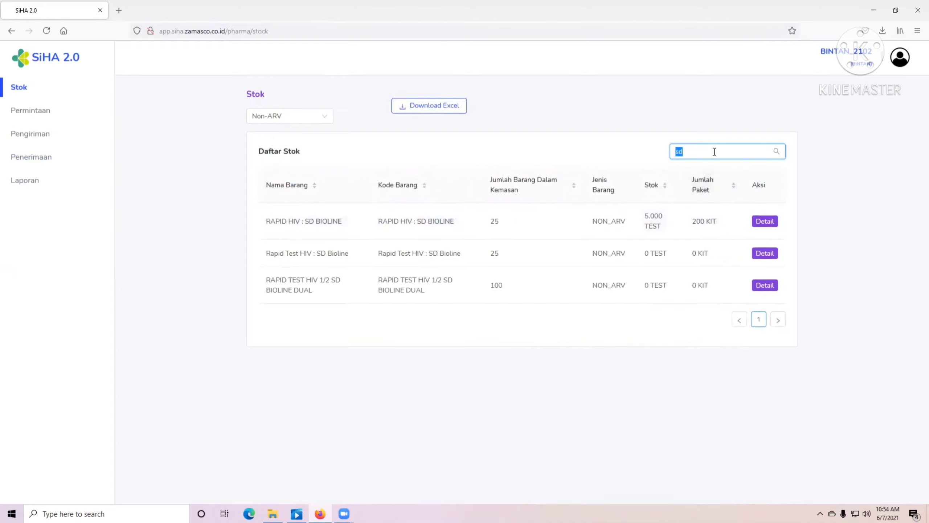
type("fokus")
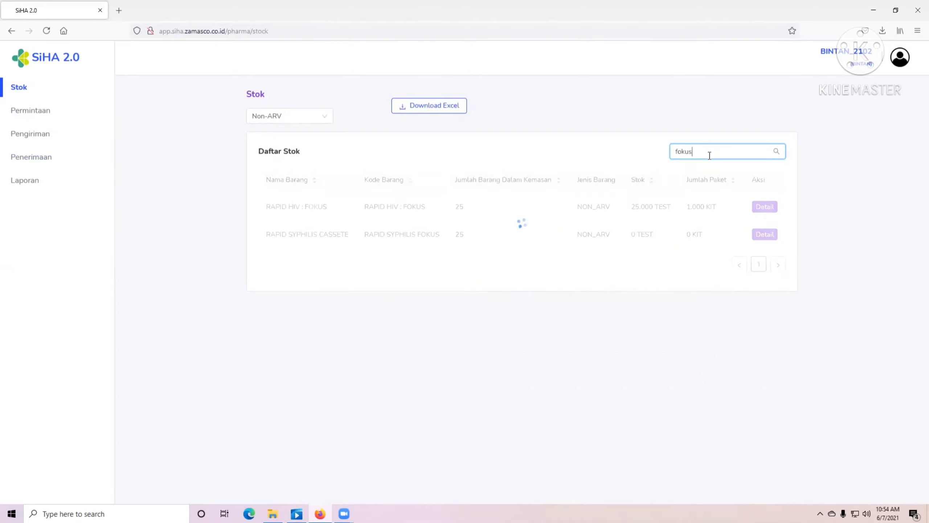
- Search Non-ARV stock for 'sifil', then clear the search to list everything
double_click(697, 149)
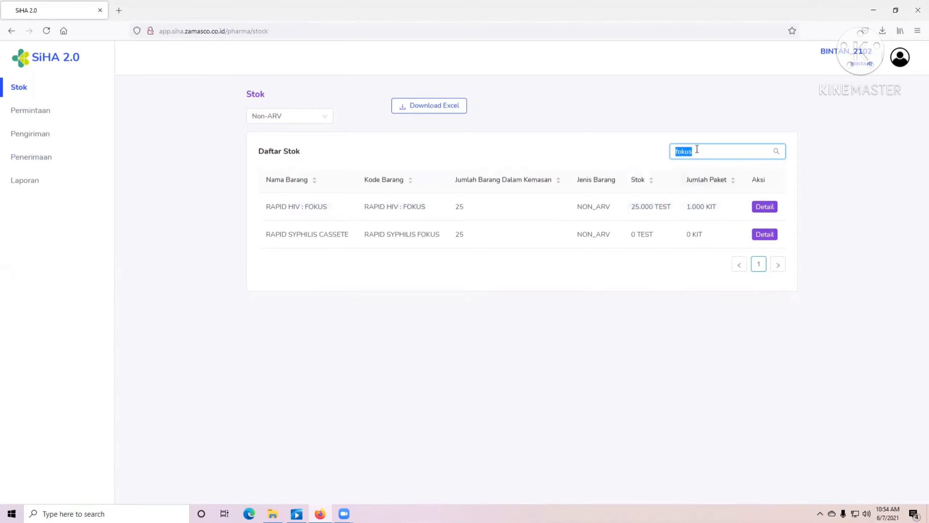
type("sifilis")
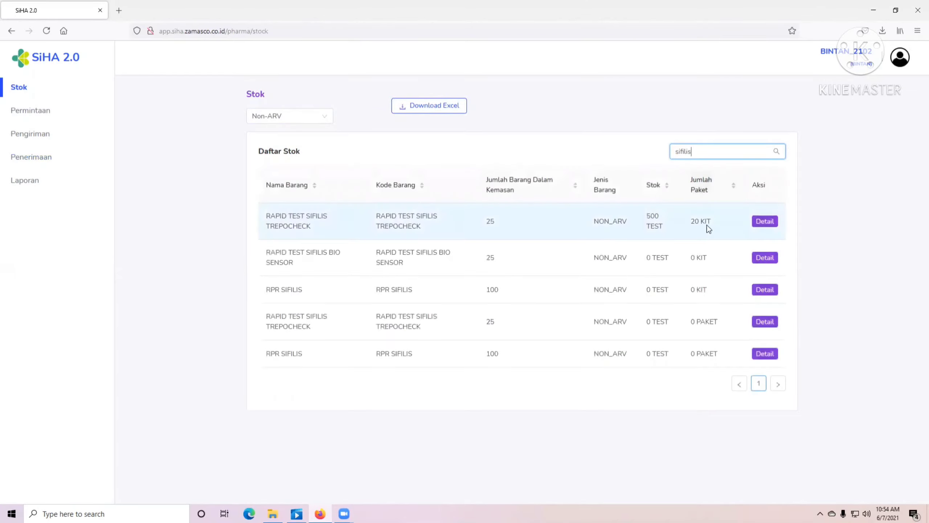
left_click(65, 141)
double_click(724, 150)
key("BackSpace")
left_click(123, 194)
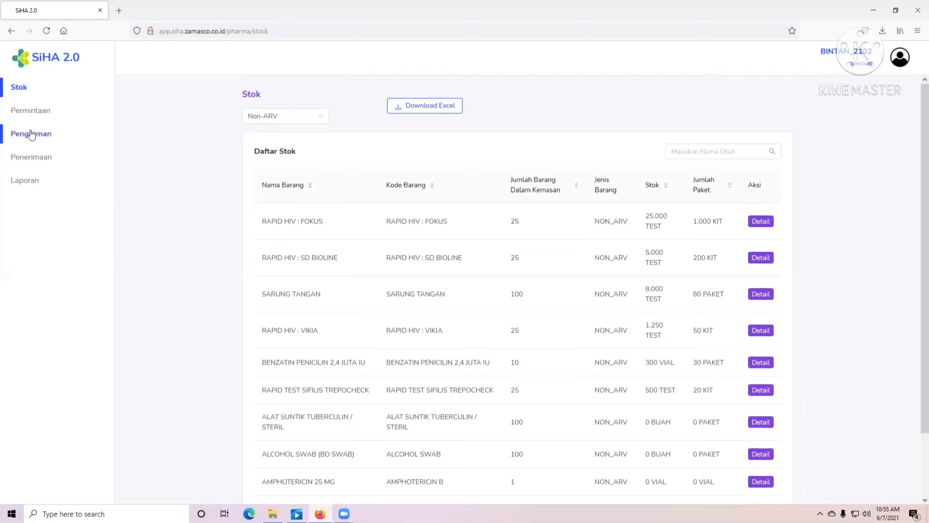
- Start a new outgoing shipment addressed to RSU Tanjung Uban
left_click(39, 140)
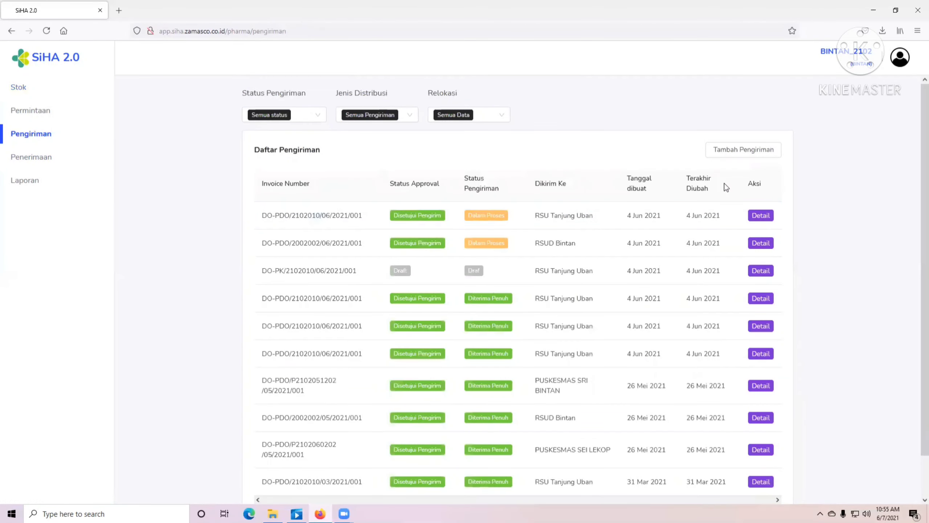
left_click(733, 150)
left_click(285, 148)
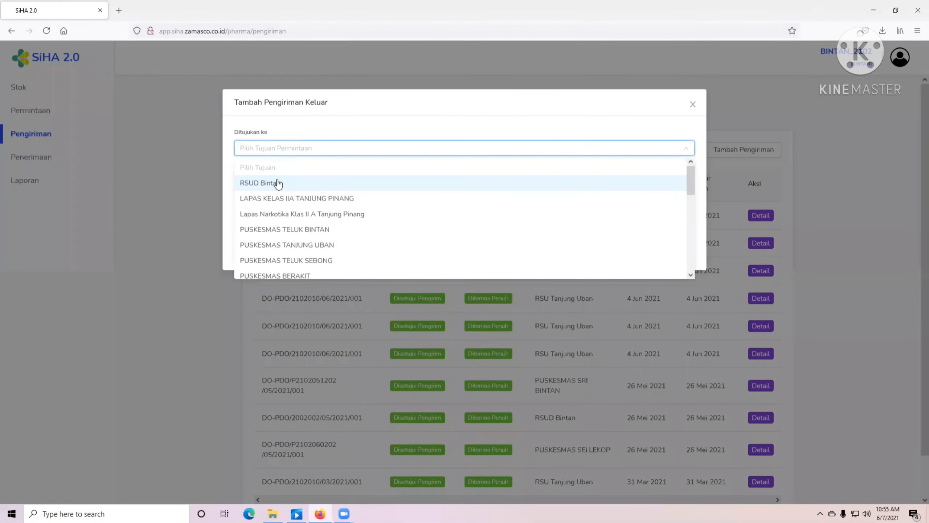
scroll(292, 227, "down", 8)
scroll(278, 227, "up", 3)
scroll(282, 234, "down", 3)
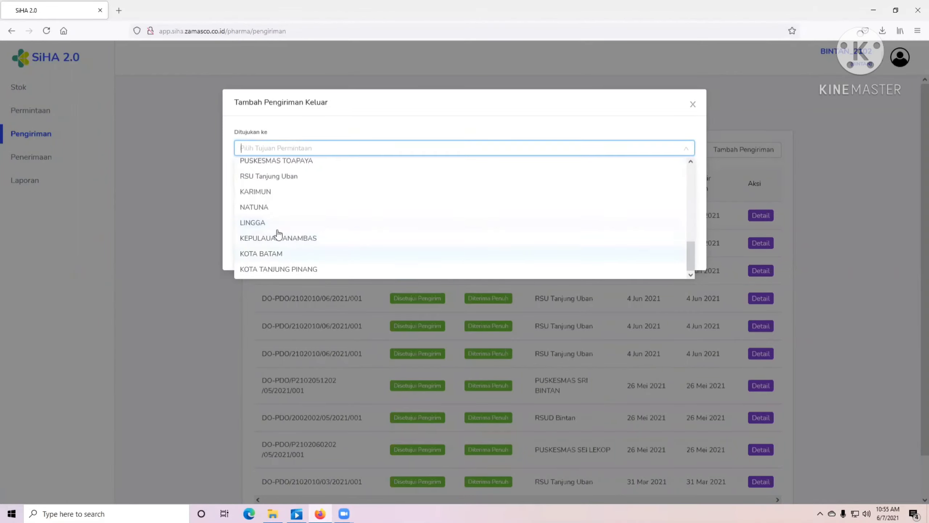
left_click(288, 179)
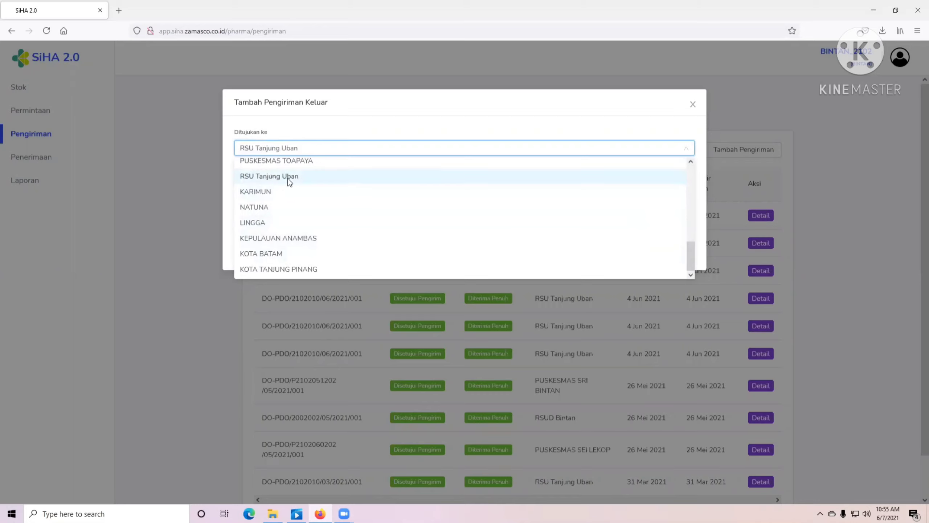
- Add batch T873443H TDF/3TC/EFV with quantity 1 and H430986T TDF/3TC/DTG with 5
left_click(323, 188)
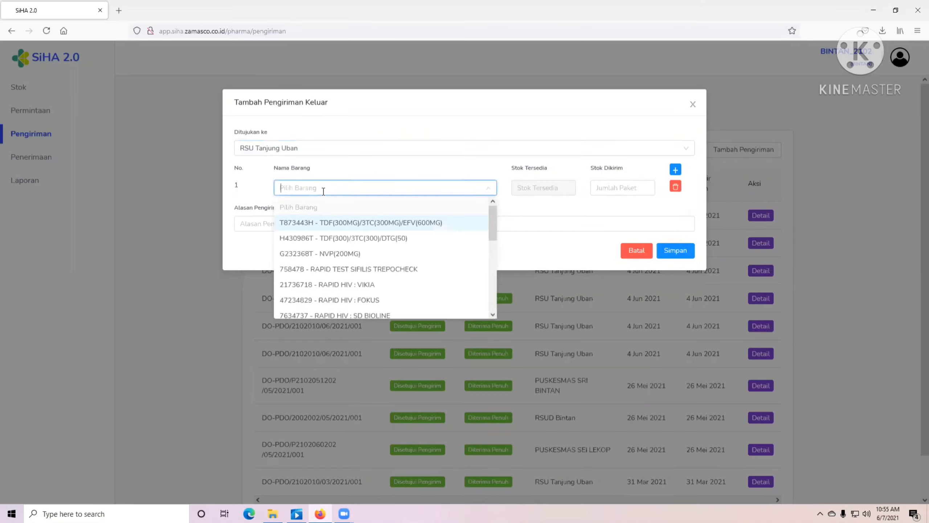
left_click(344, 222)
left_click(628, 188)
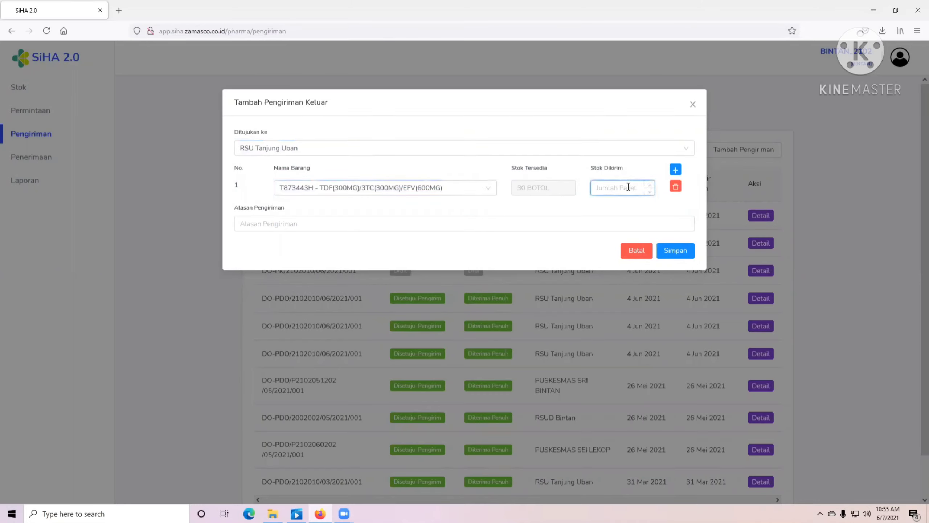
type("10")
left_click(675, 169)
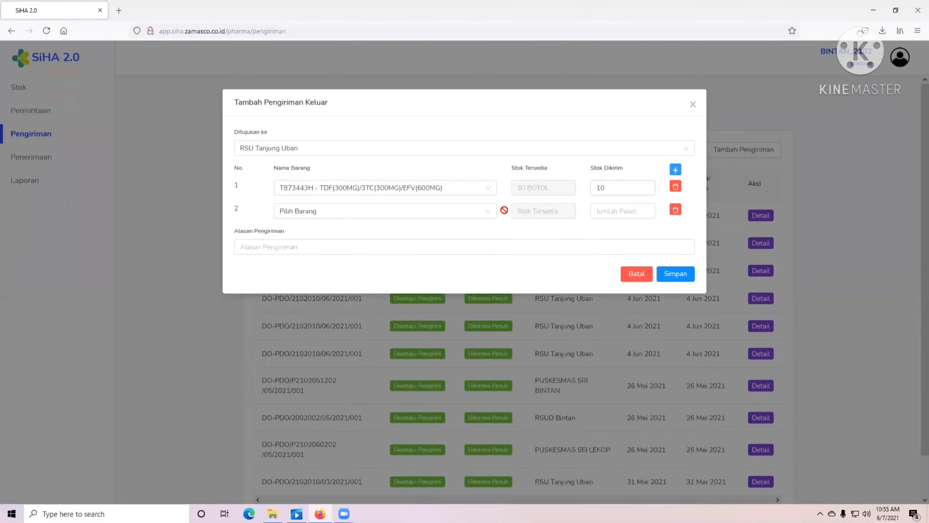
left_click(328, 212)
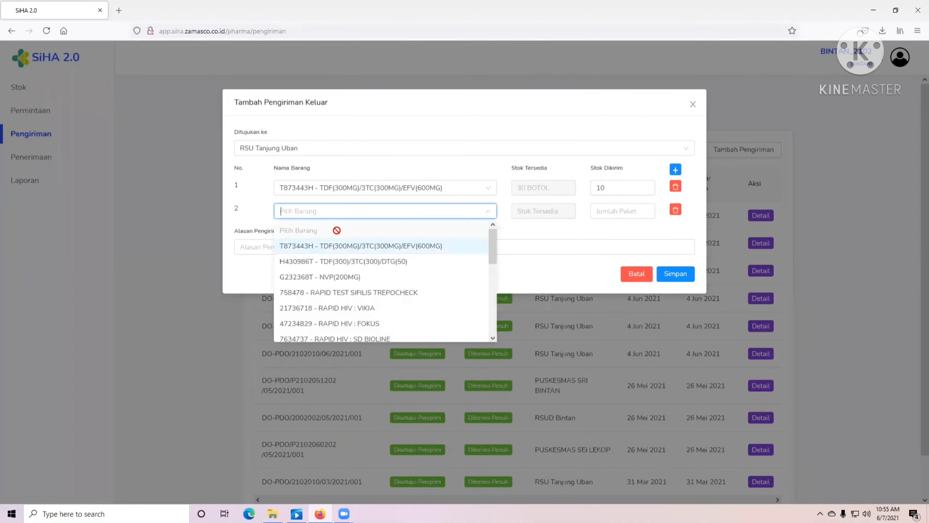
left_click(347, 261)
left_click(617, 208)
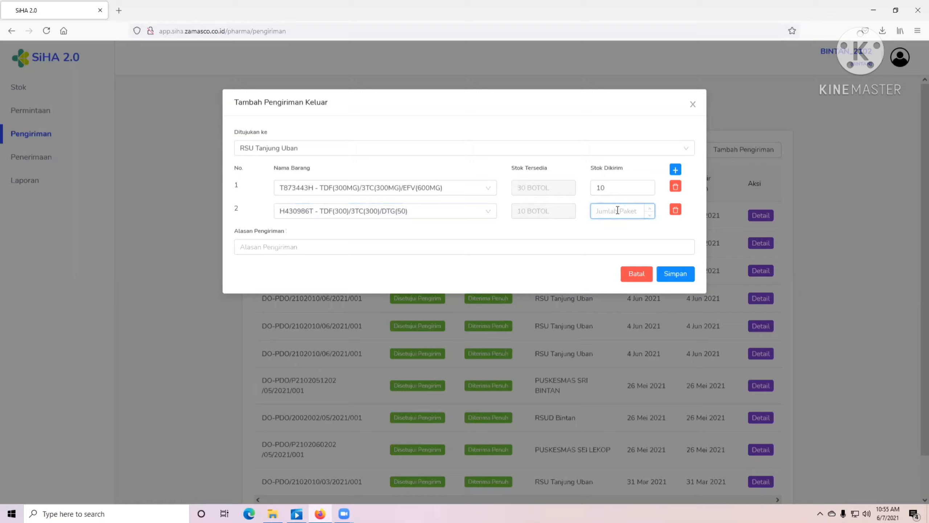
type("5")
- Add RAPID HIV : SD BIOLINE as row 3 with quantity 5
left_click(675, 170)
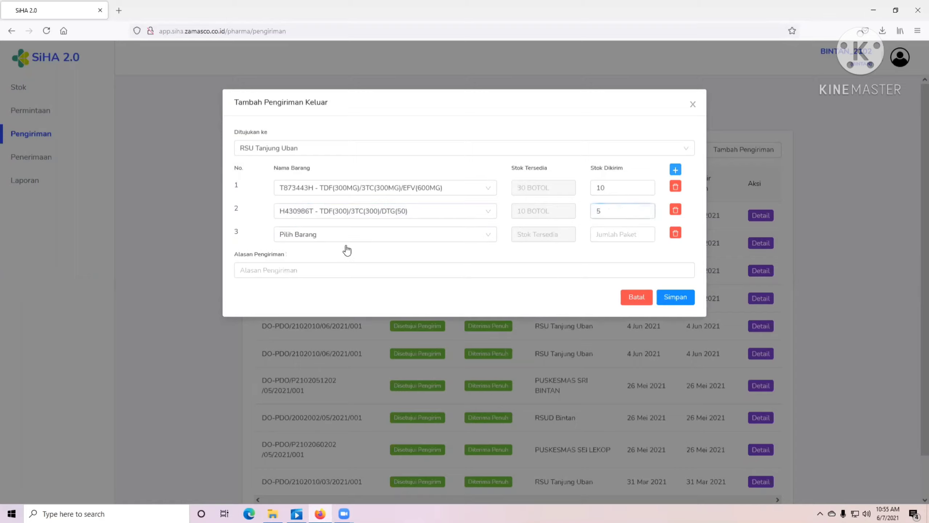
left_click(310, 238)
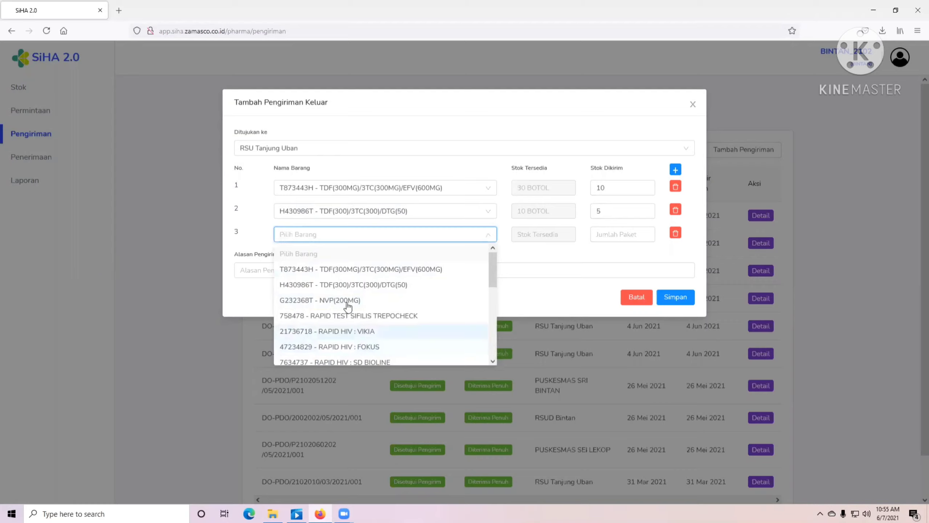
scroll(363, 348, "down", 3)
scroll(353, 311, "up", 3)
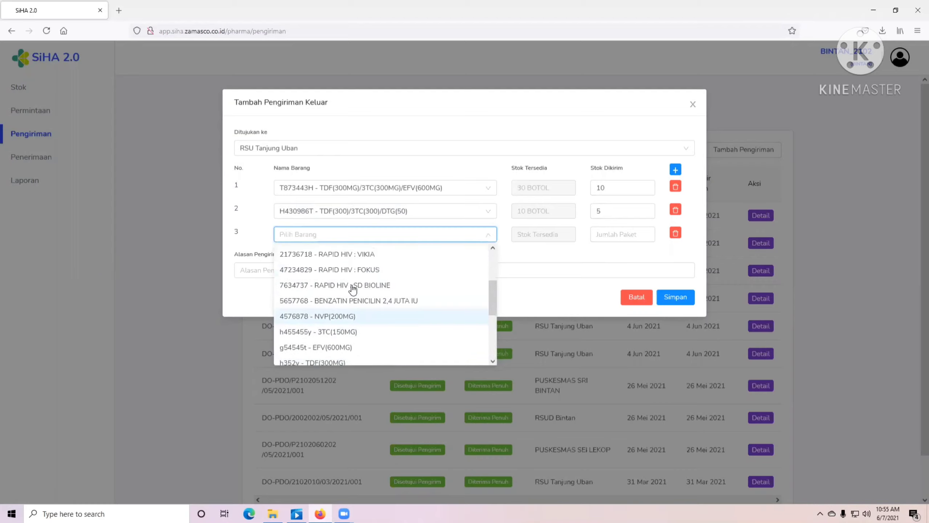
left_click(363, 306)
left_click(613, 237)
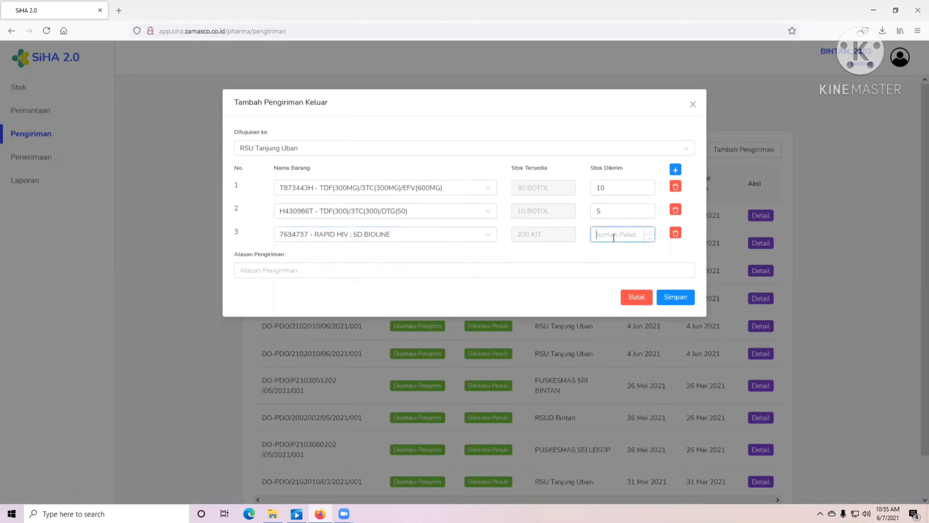
type("5")
- Add RAPID HIV : FOKUS and RAPID HIV : VIKIA with 10 each as rows 4 and 5
left_click(675, 170)
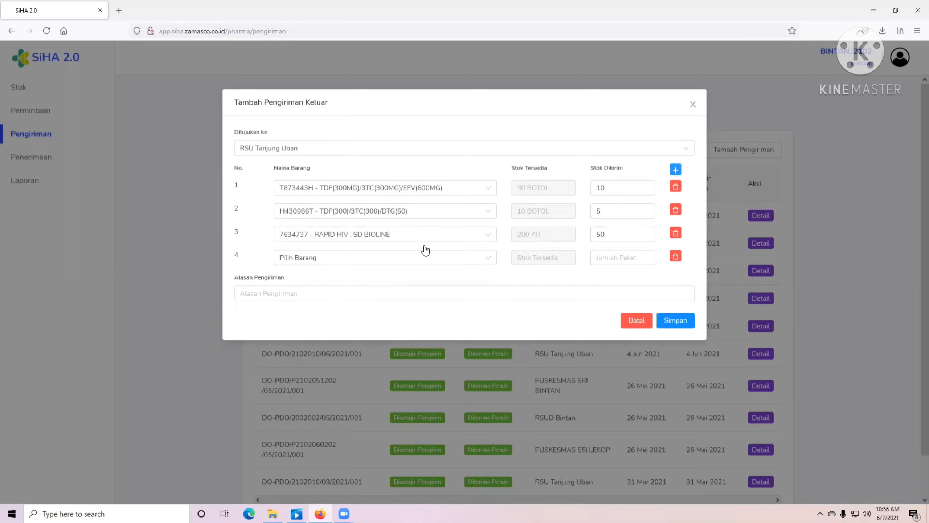
left_click(328, 257)
left_click(363, 369)
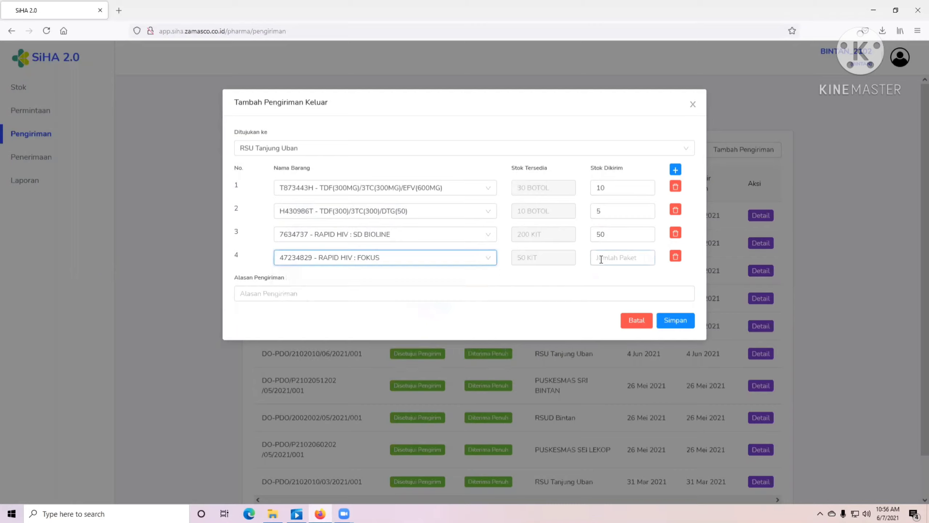
left_click(601, 258)
type("10")
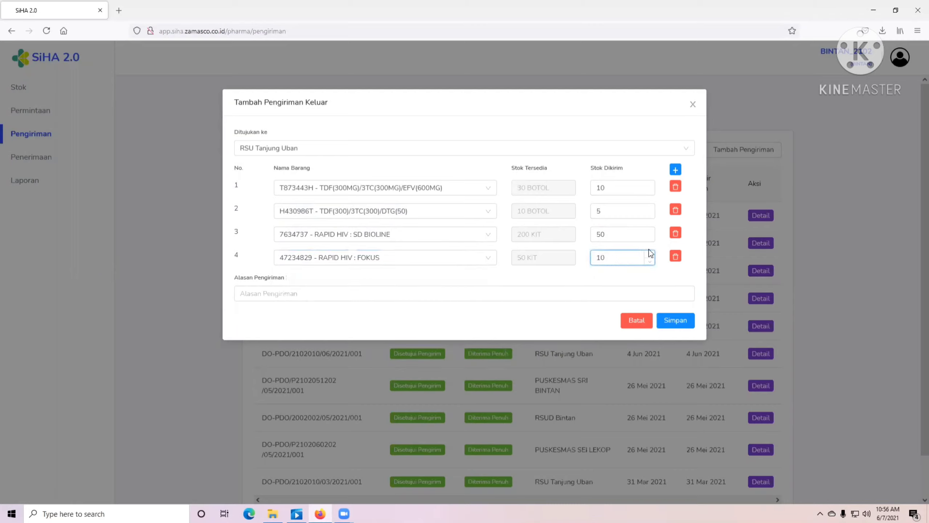
left_click(676, 173)
left_click(322, 282)
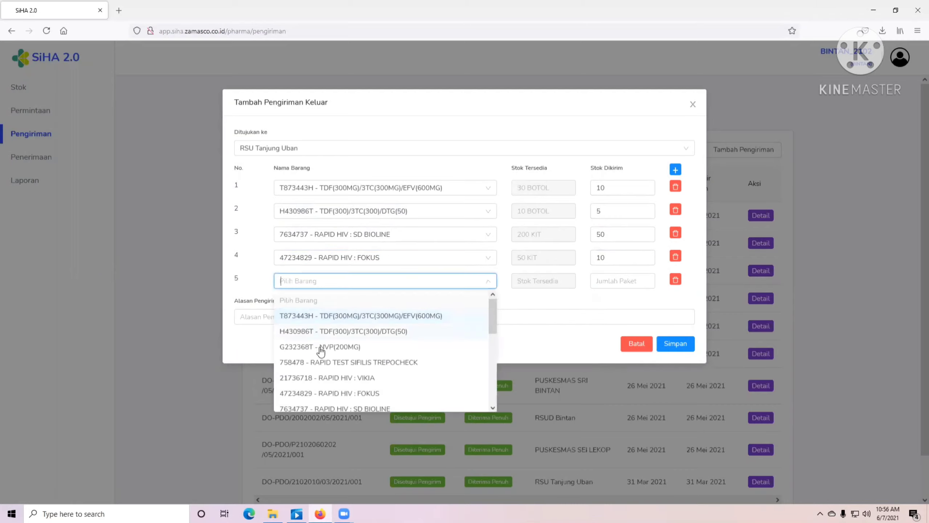
left_click(347, 380)
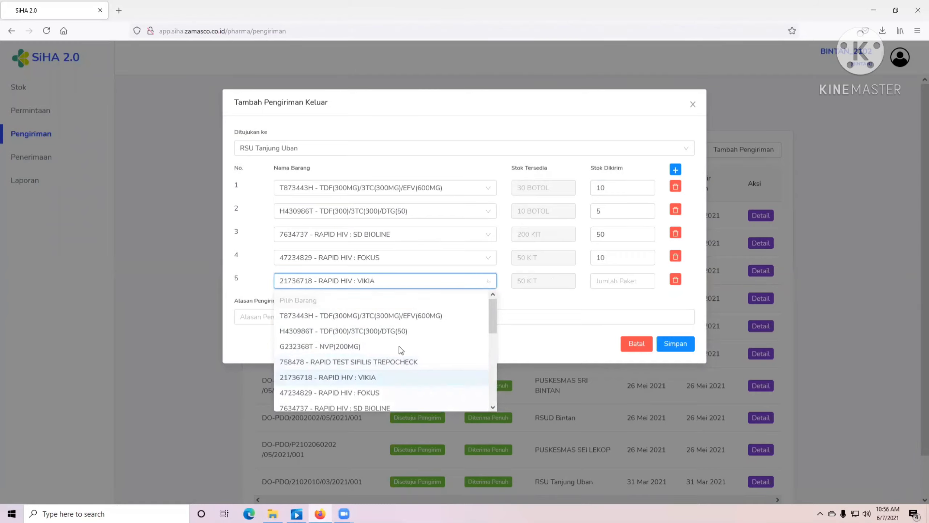
left_click(626, 280)
type("10")
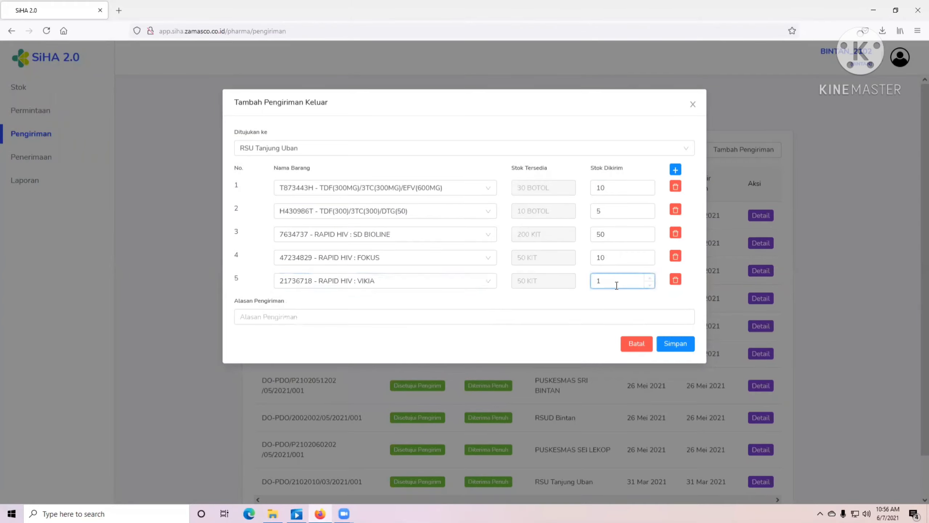
- Fill in the shipment reason in Alasan Pengiriman and save the shipment
left_click(558, 321)
left_click(558, 319)
type("Pemenuhan Kebutuhan bulan Mei")
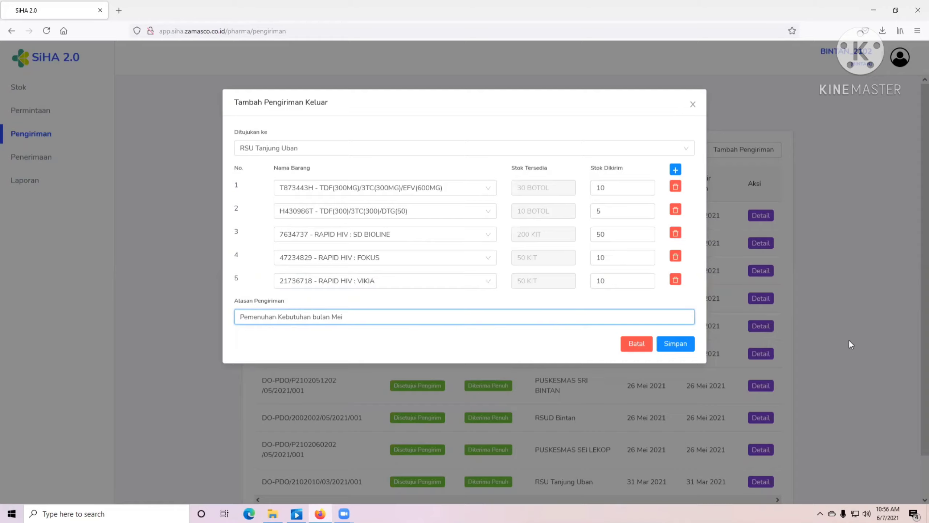
left_click(693, 344)
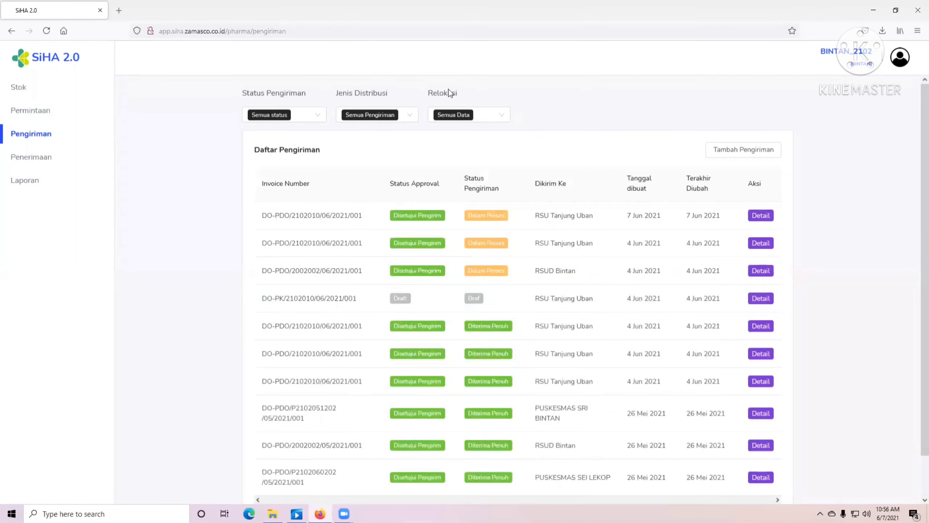
- Go to Permintaan Reguler and begin a new request with Buat Permintaan Reguler (ARV)
left_click(37, 112)
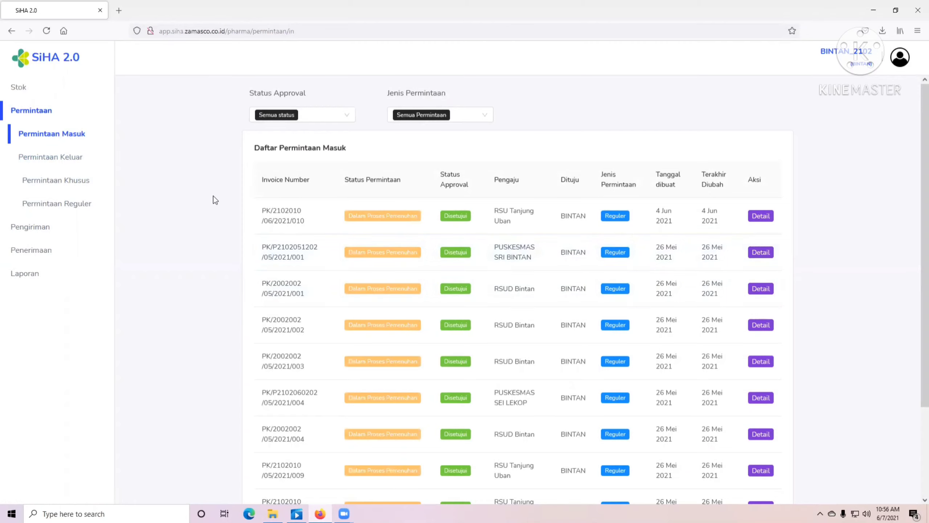
left_click(58, 160)
left_click(69, 207)
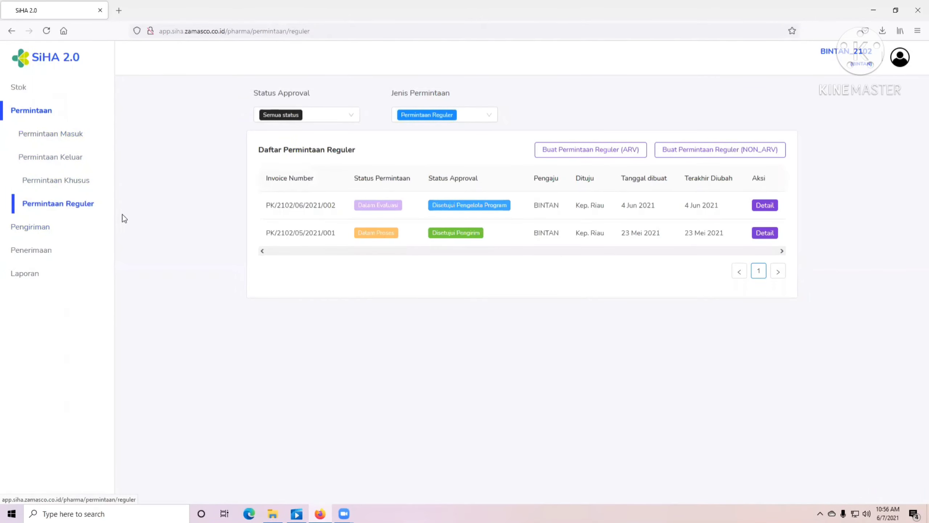
left_click(565, 150)
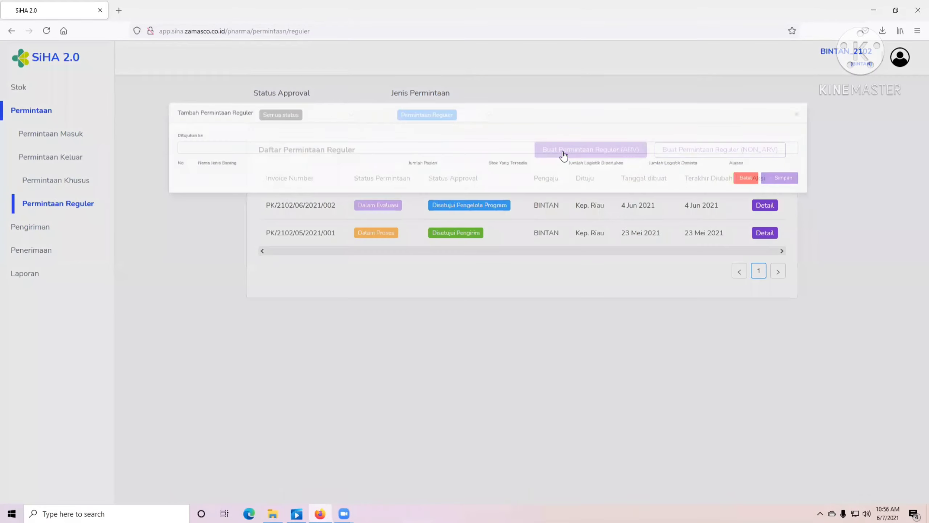
- Address the request to Kep. Riau and enter row 16's requested amount and top-up reason
left_click(614, 147)
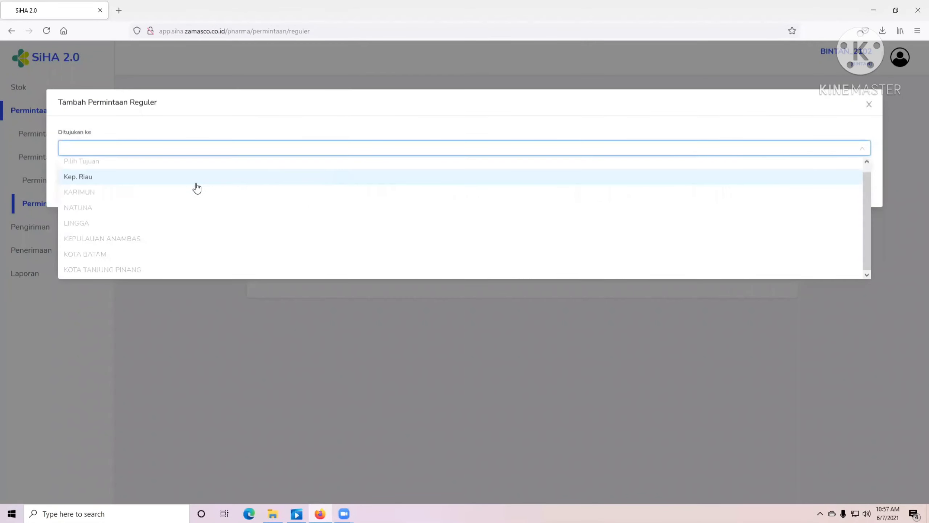
left_click(127, 179)
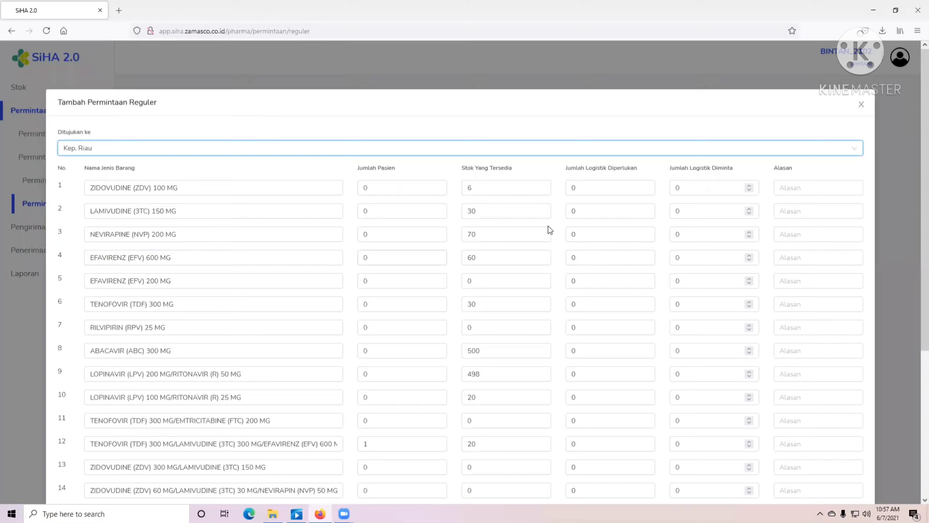
left_click(704, 187)
scroll(673, 194, "down", 5)
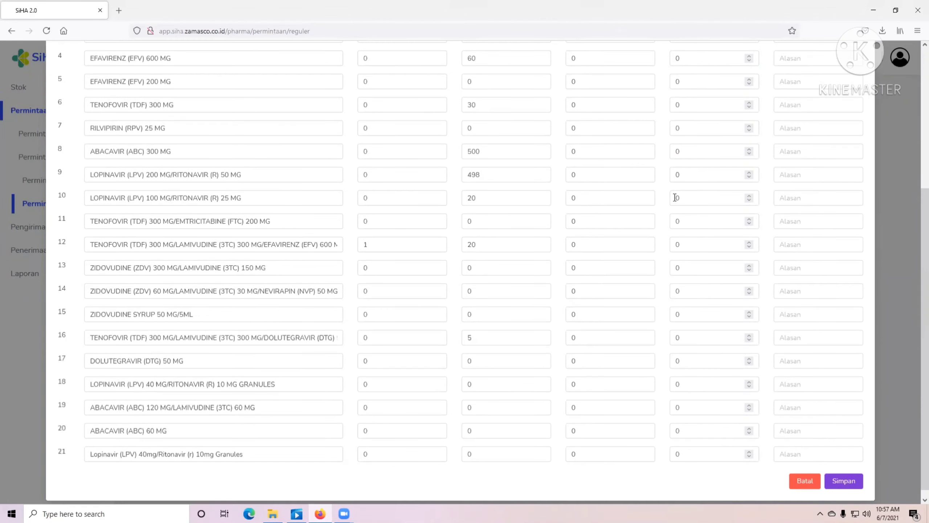
double_click(679, 328)
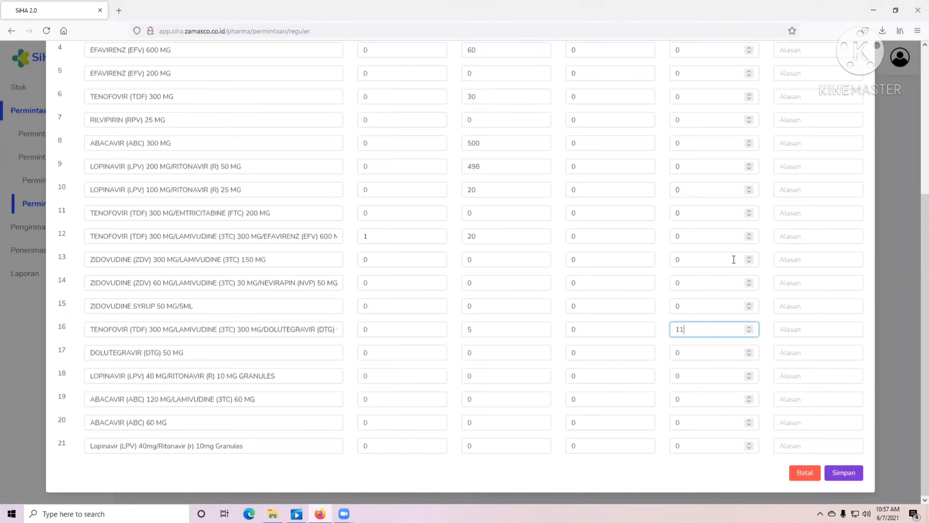
scroll(913, 205, "up", 5)
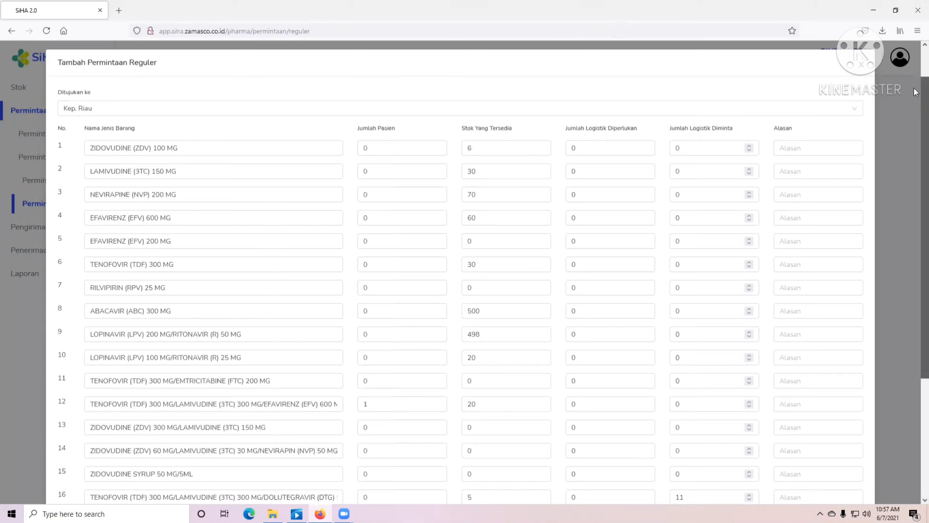
scroll(913, 205, "down", 5)
double_click(483, 332)
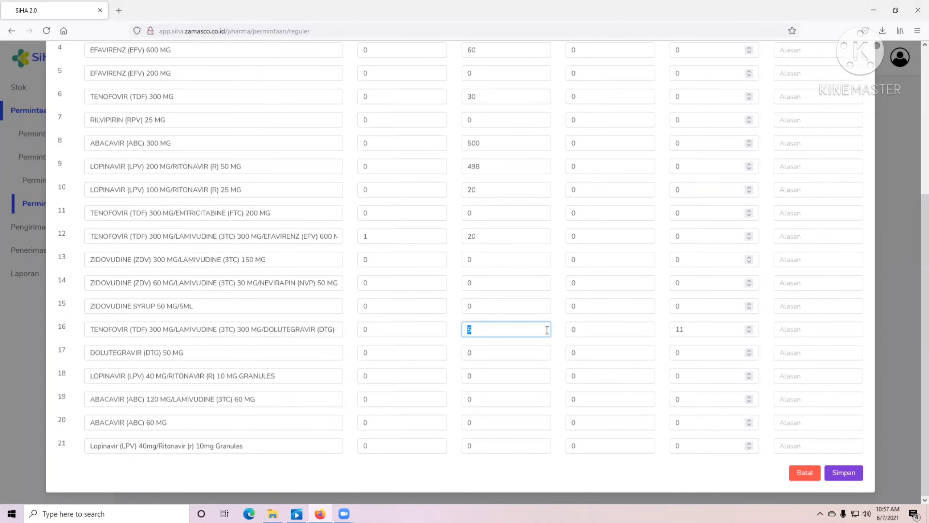
left_click(715, 332)
double_click(714, 331)
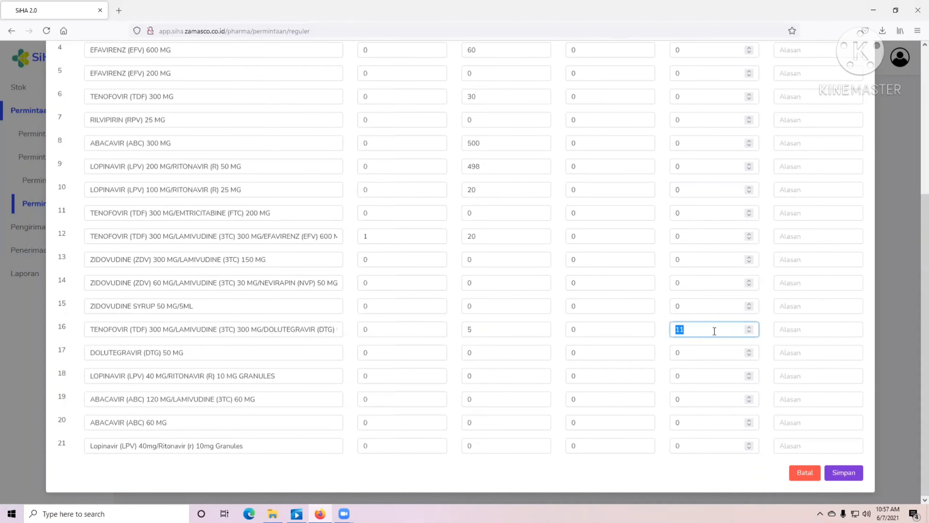
type("1")
left_click(789, 329)
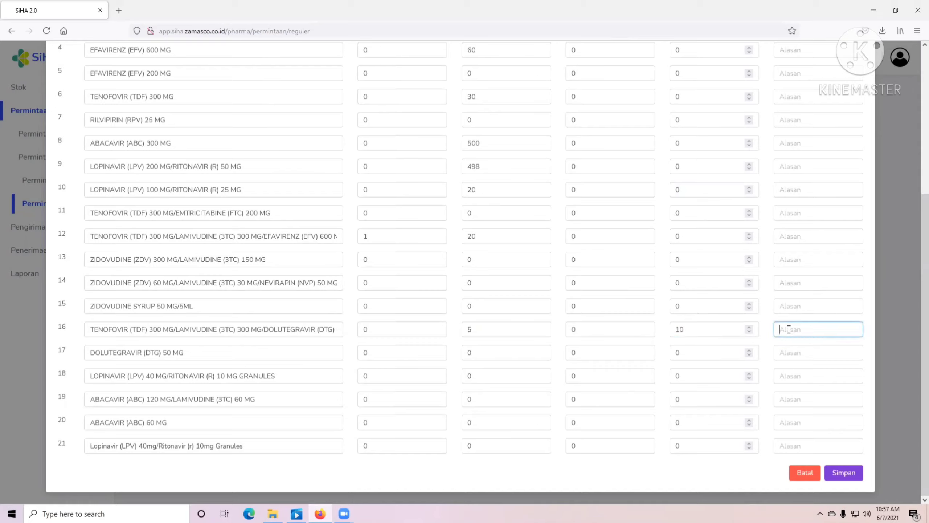
type("Penambahan Stok")
- Enter row 12's requested amount and top-up reason, then save the request
left_click(715, 237)
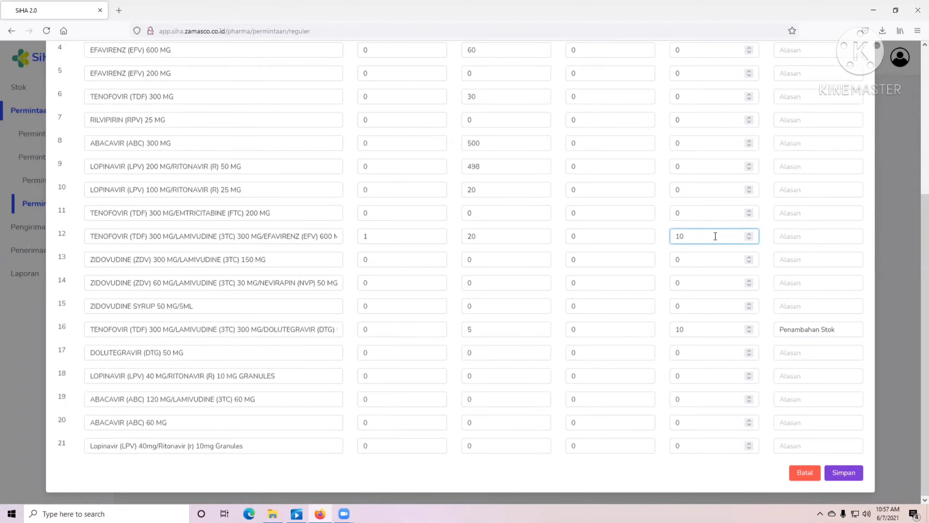
left_click(782, 230)
type("Penambahan St")
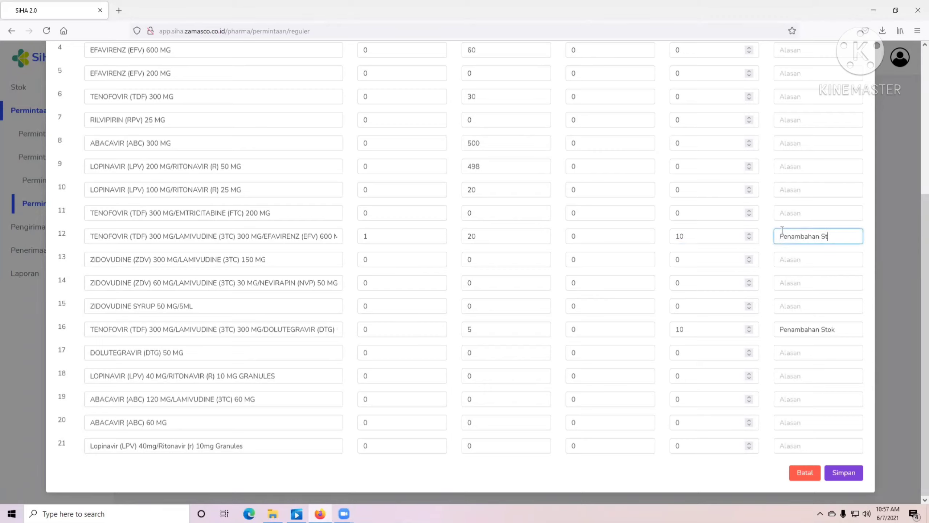
scroll(781, 226, "up", 5)
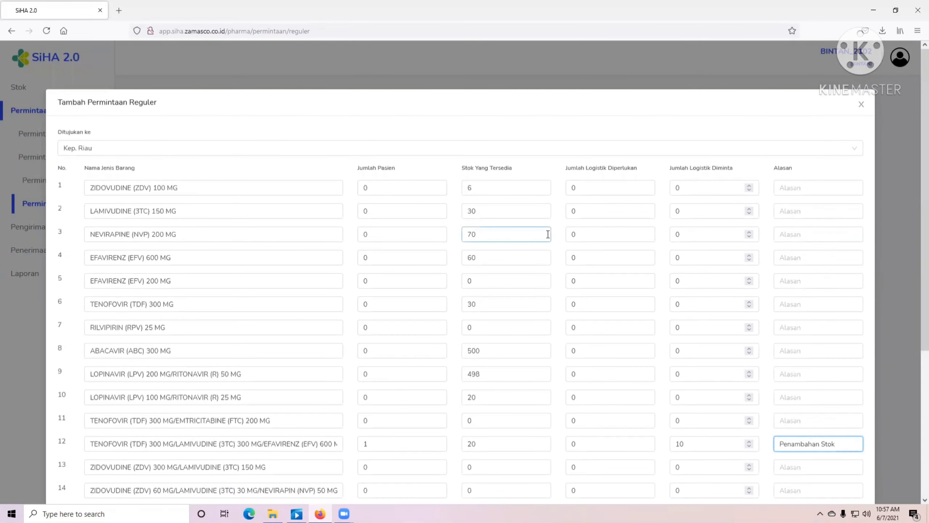
scroll(399, 247, "down", 5)
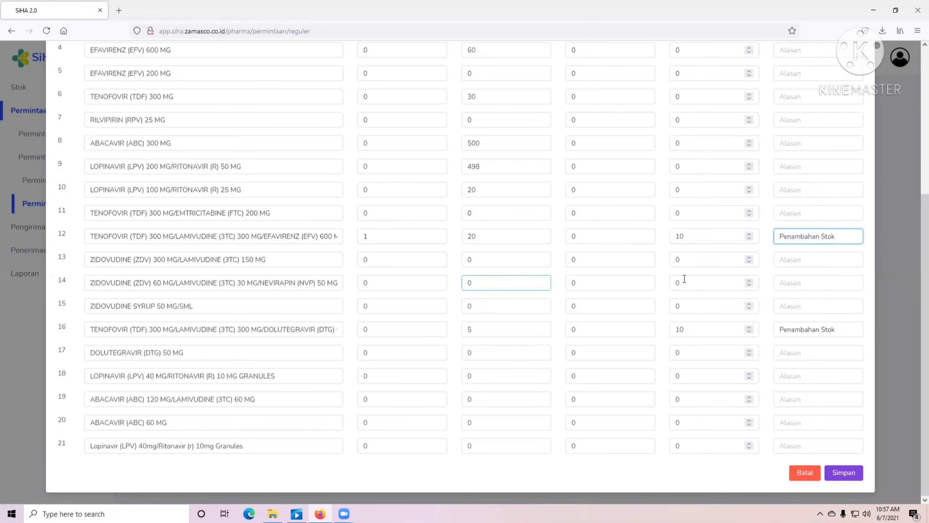
scroll(679, 277, "up", 5)
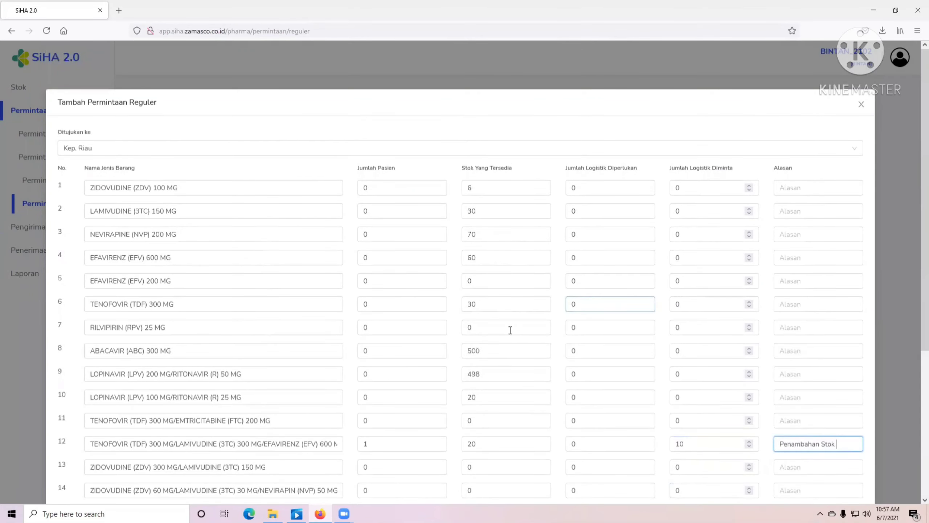
scroll(493, 297, "down", 5)
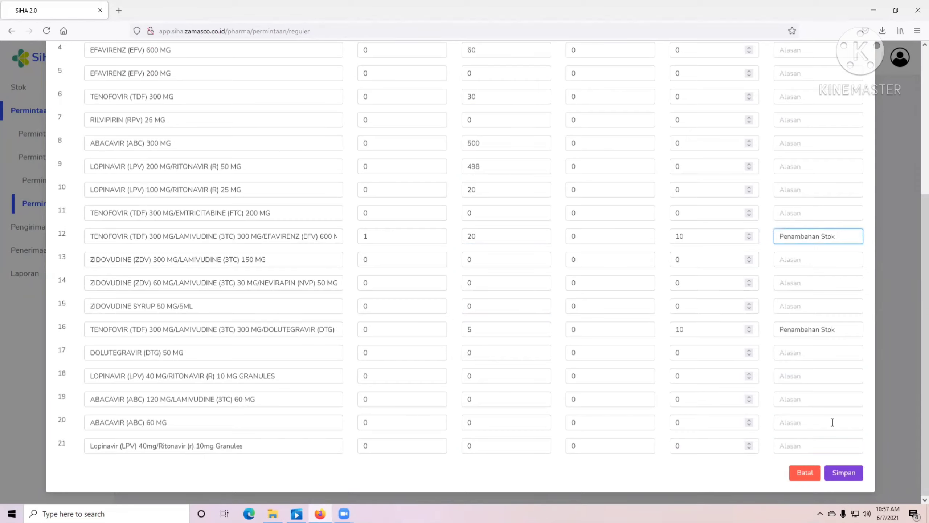
scroll(454, 225, "up", 5)
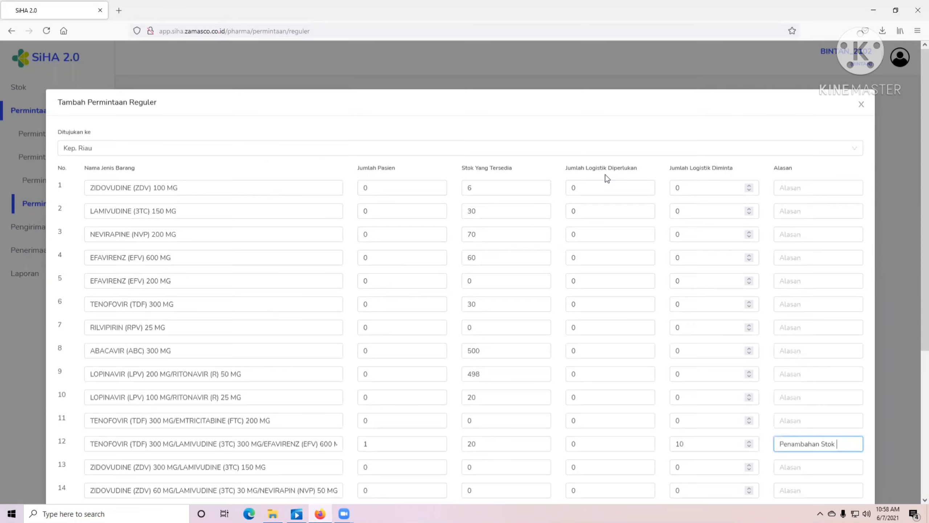
scroll(597, 298, "down", 5)
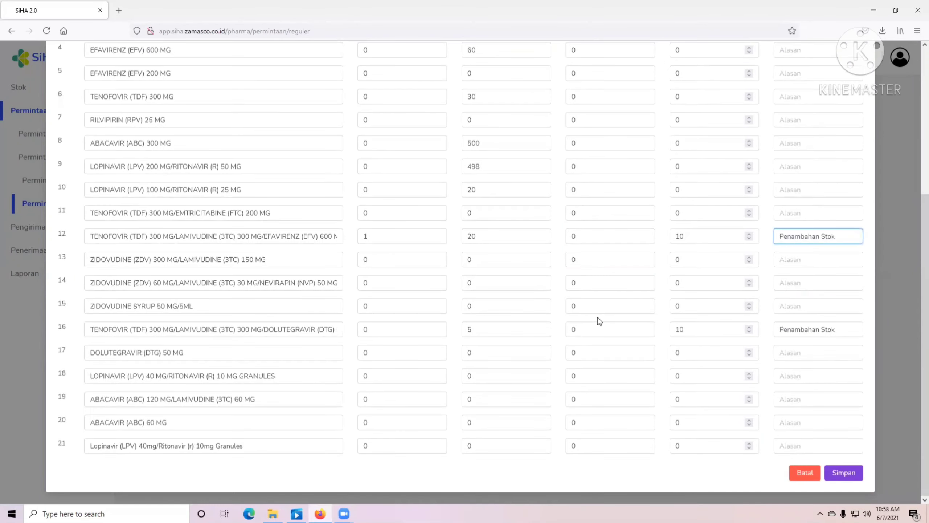
left_click(577, 236)
double_click(468, 236)
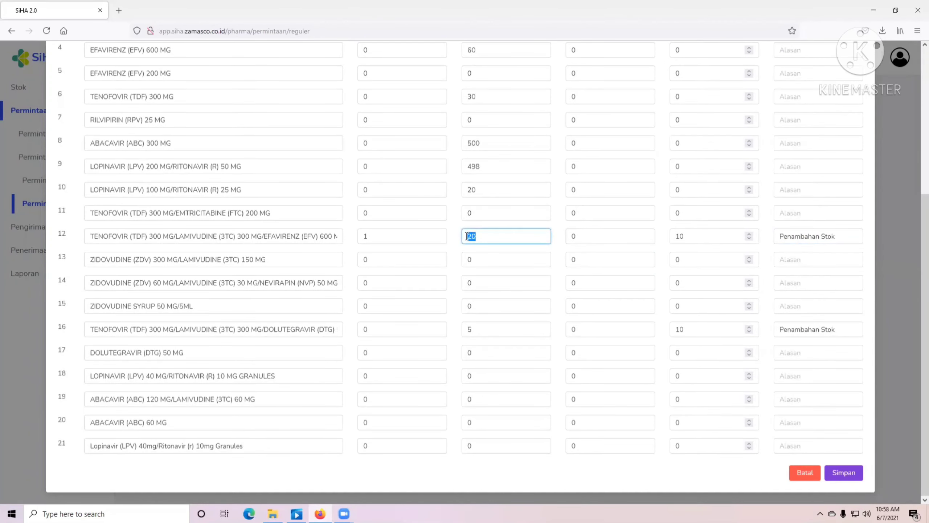
left_click(522, 239)
left_click(585, 235)
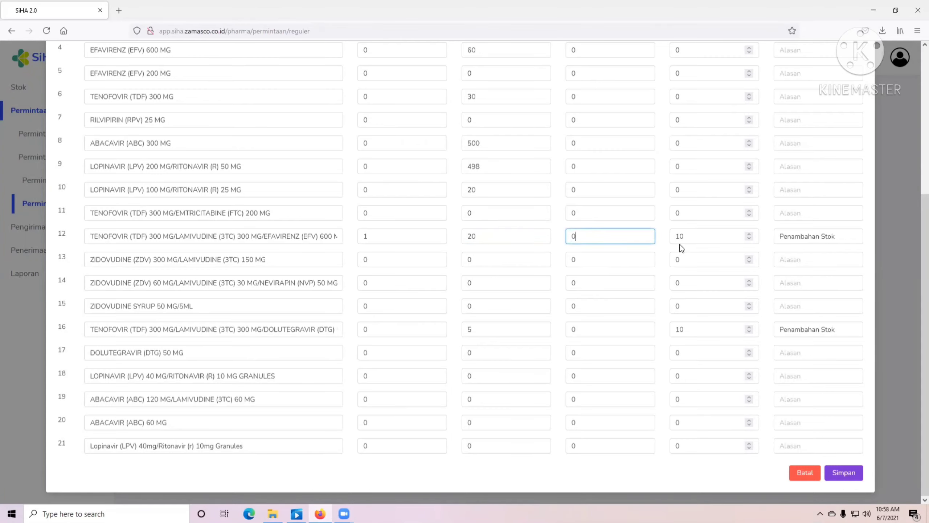
scroll(681, 249, "up", 5)
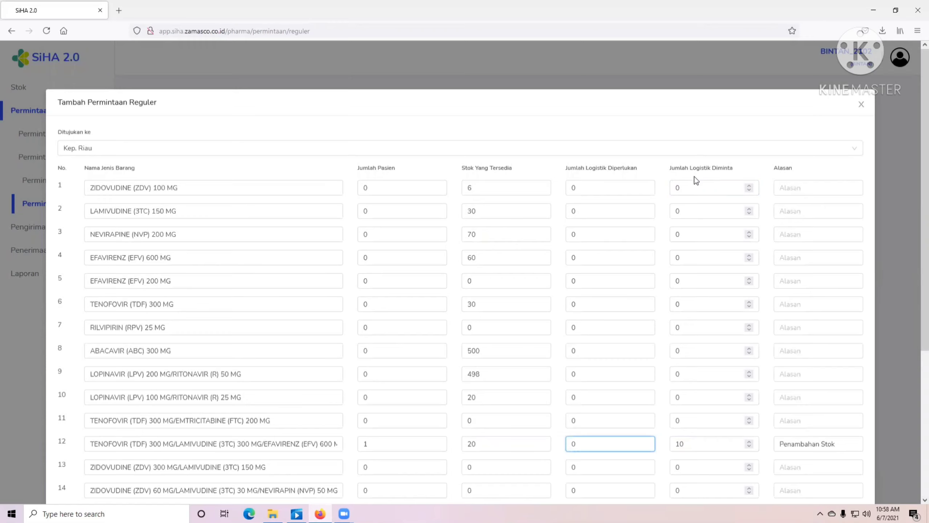
scroll(792, 402, "down", 5)
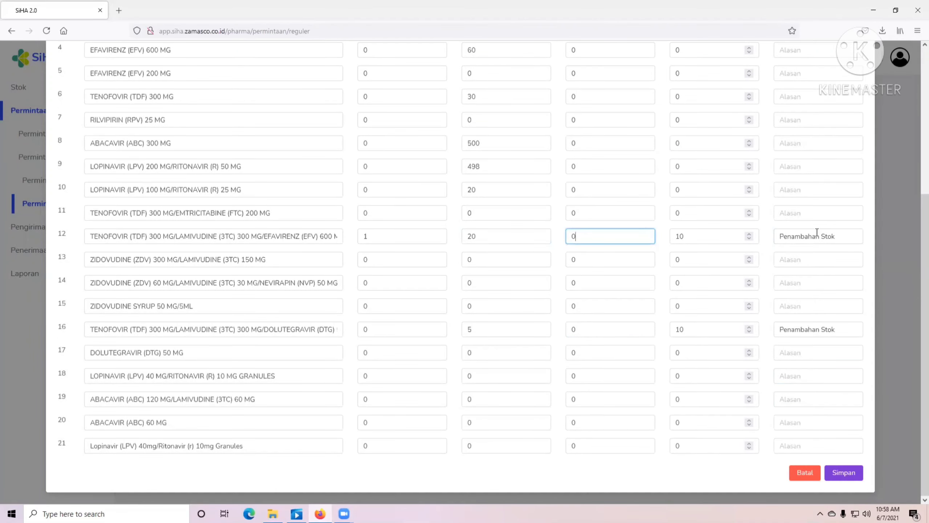
left_click(841, 474)
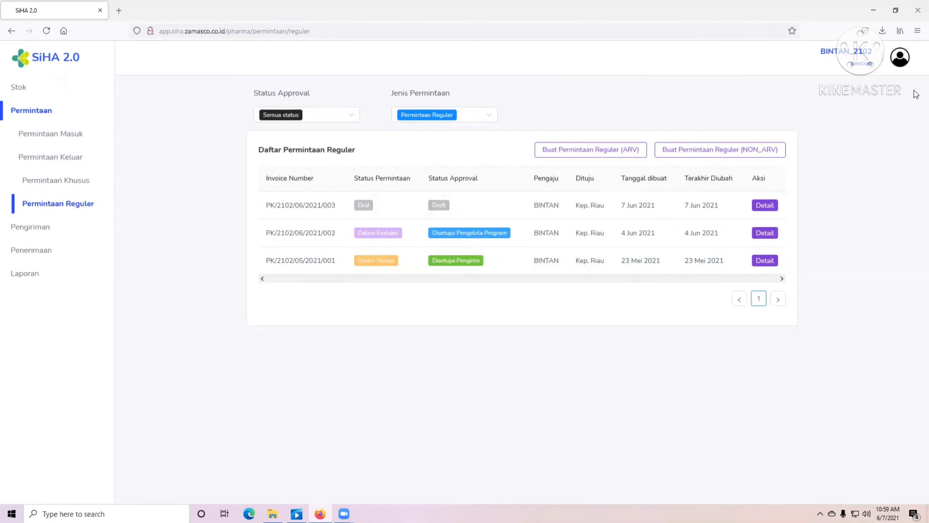
- Log out of the Bintan account via Keluar and put the cursor in the login ID field
left_click(900, 59)
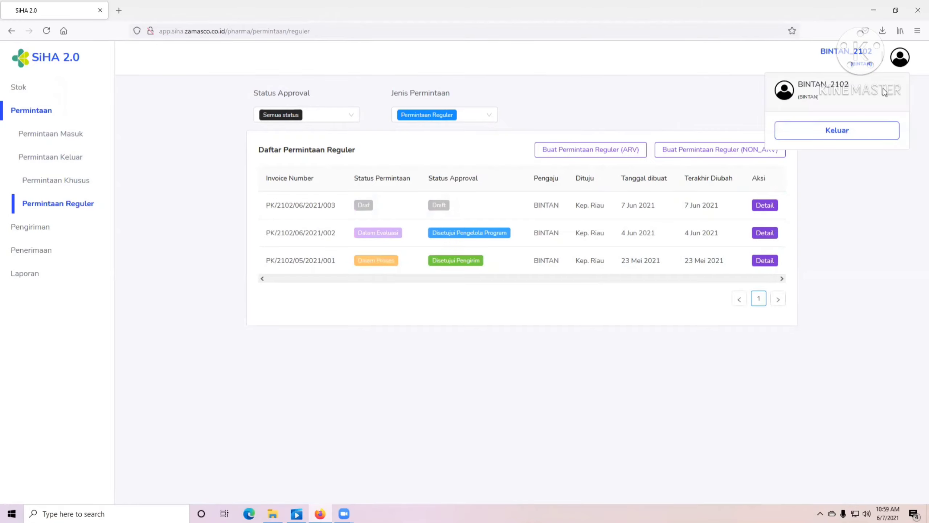
left_click(852, 131)
left_click(571, 334)
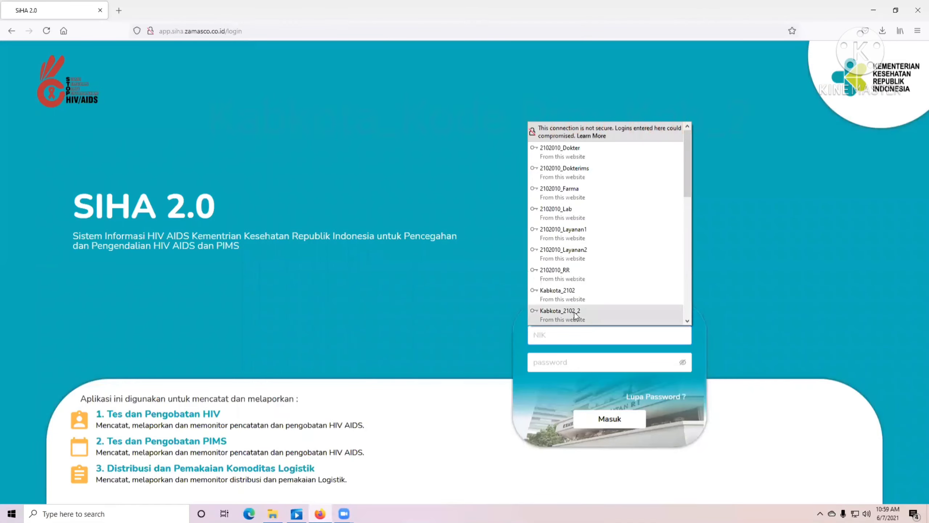
- Sign in with the saved Kabkota program manager login, checking the ID and revealed password
left_click(577, 312)
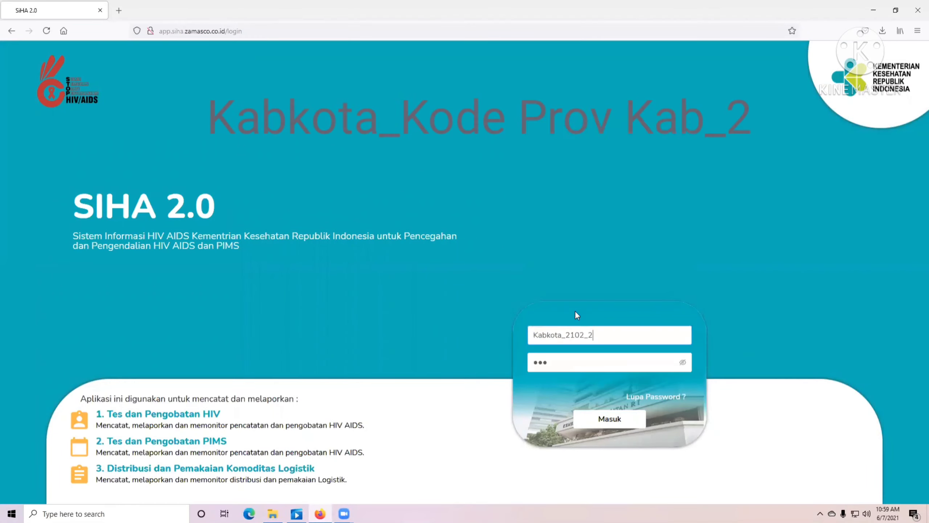
left_click(582, 333)
left_click(584, 334)
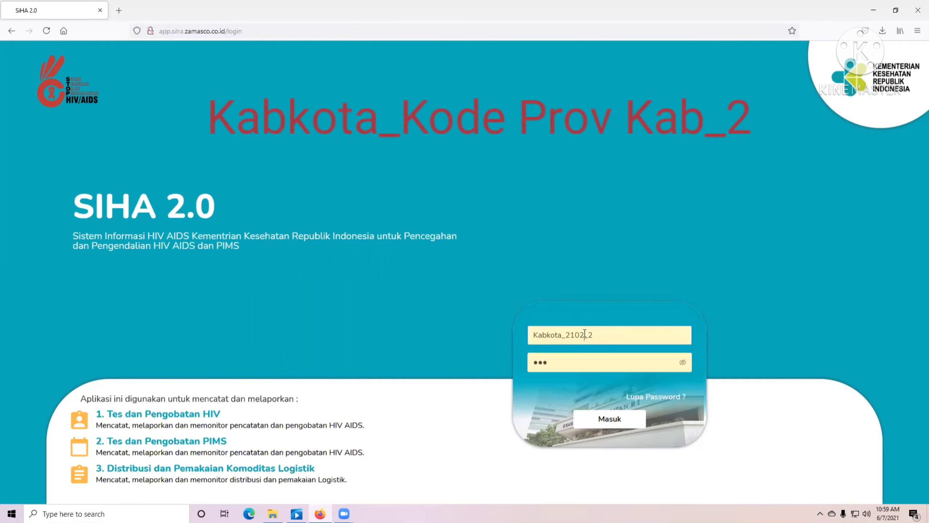
left_click(590, 335)
left_click(597, 335)
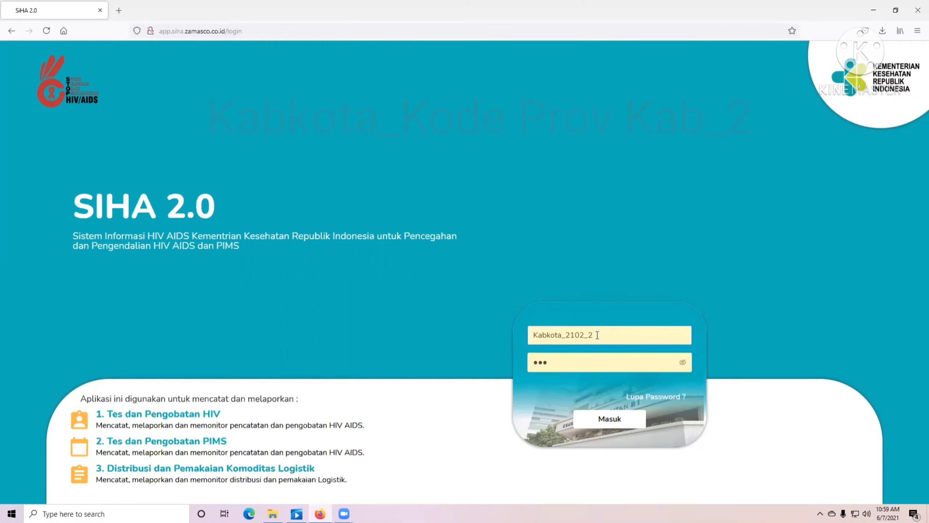
left_click(683, 363)
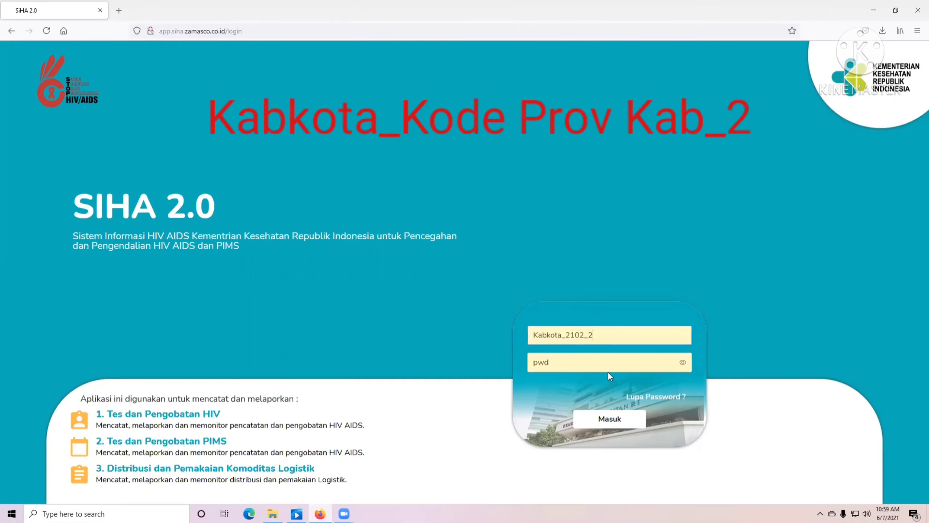
left_click(577, 361)
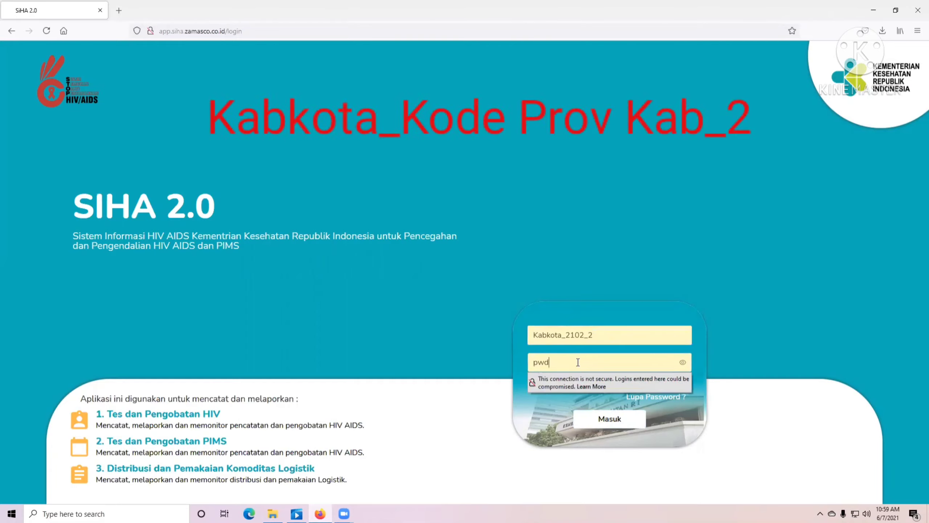
left_click(641, 350)
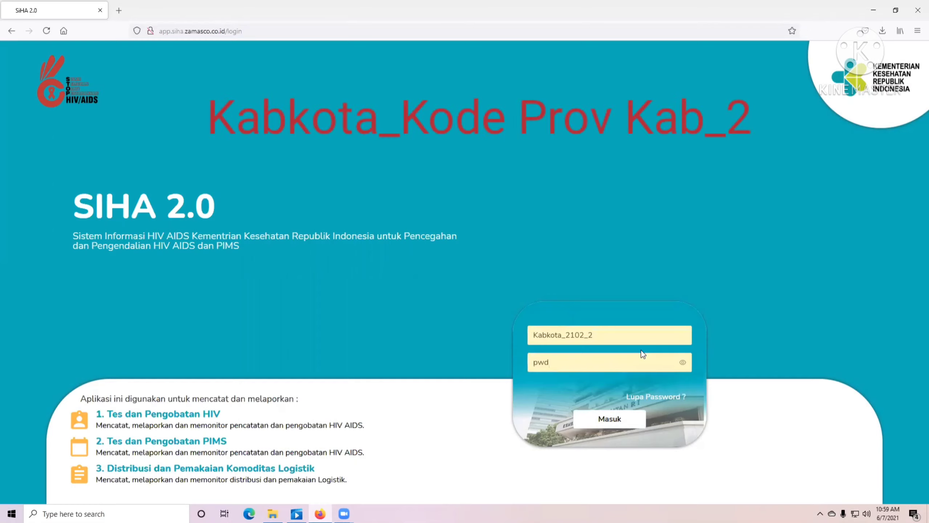
left_click(605, 419)
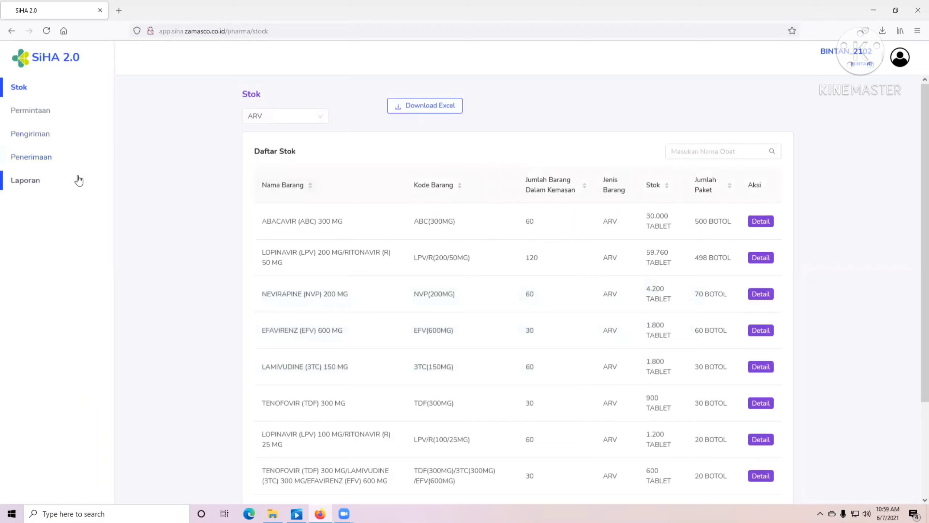
- Open Permintaan > Permintaan Reguler to list the Kep. Riau requests, including the 7 Jun 2021 draft
left_click(34, 114)
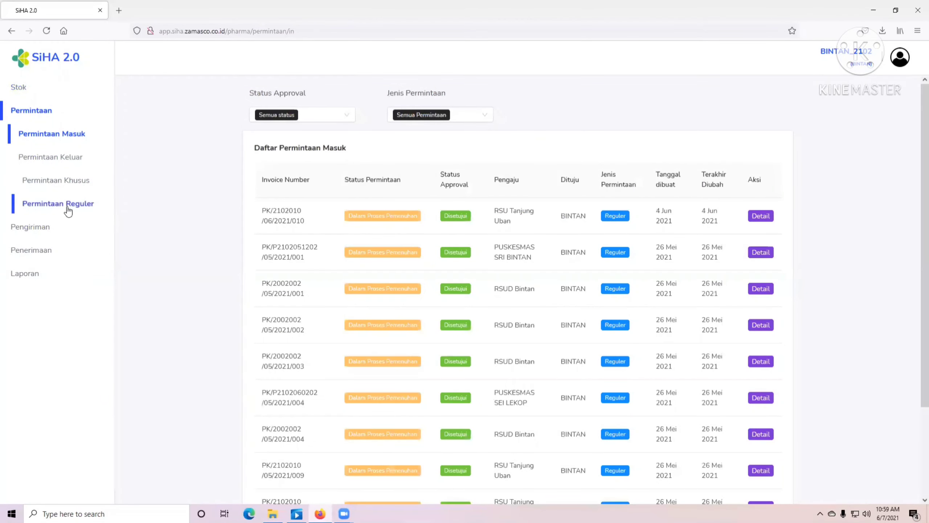
left_click(75, 188)
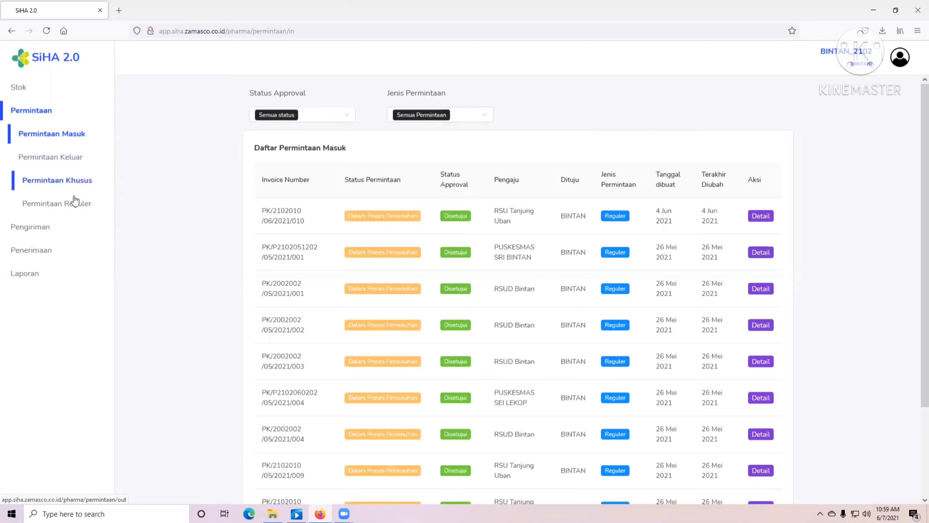
left_click(72, 205)
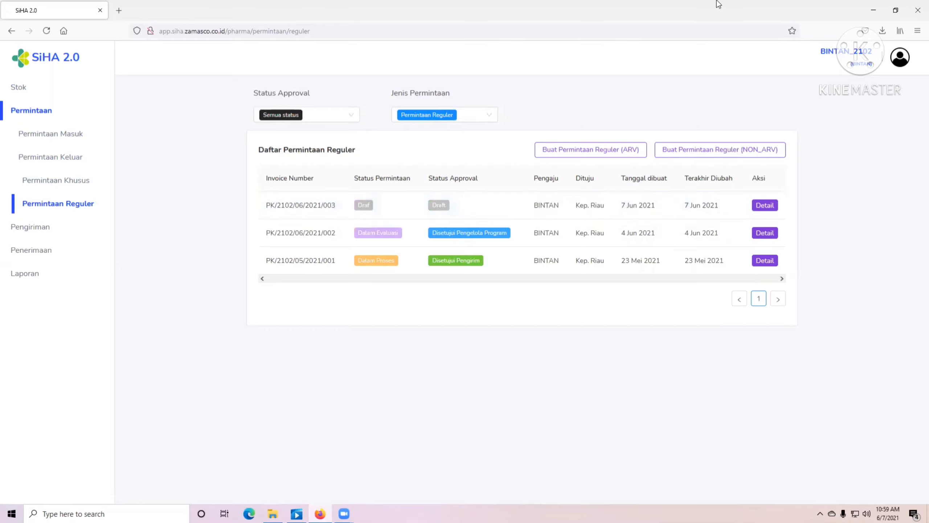
- Open the details of the 7 Jun 2021 draft request
left_click(764, 206)
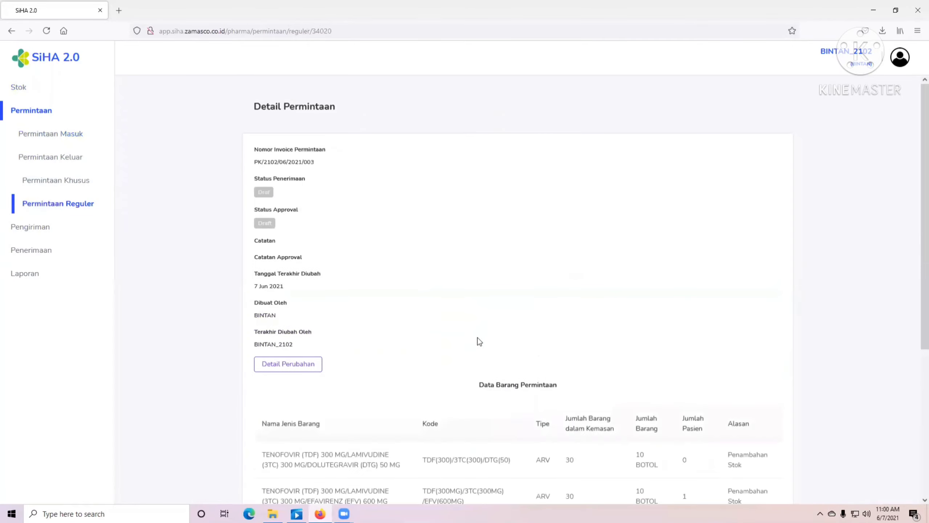
scroll(478, 362, "down", 5)
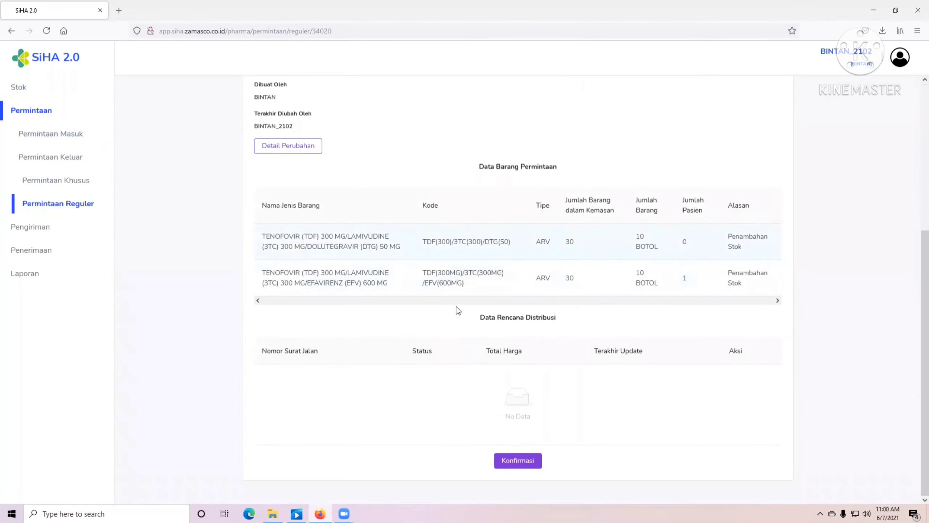
scroll(478, 366, "up", 5)
scroll(475, 366, "down", 5)
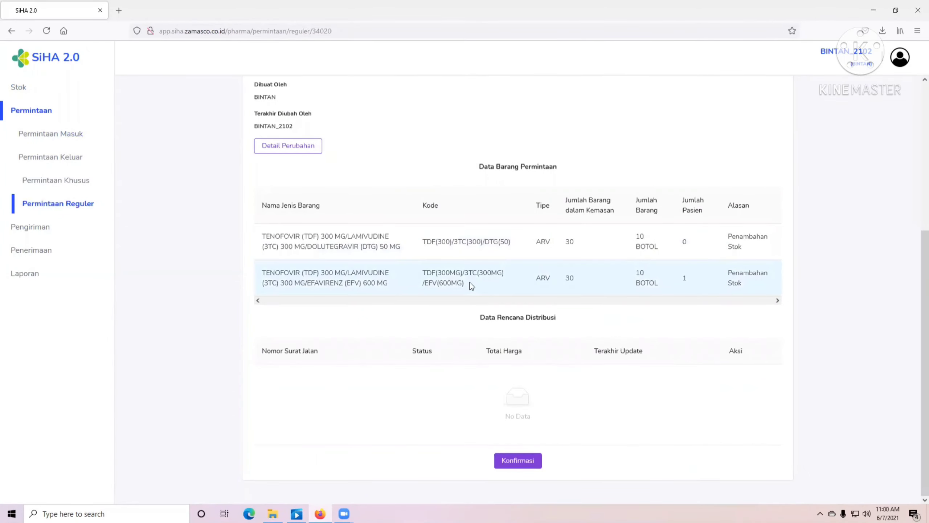
- Set the request status to Review Pengelola Program with the note 'Oke'
left_click(527, 459)
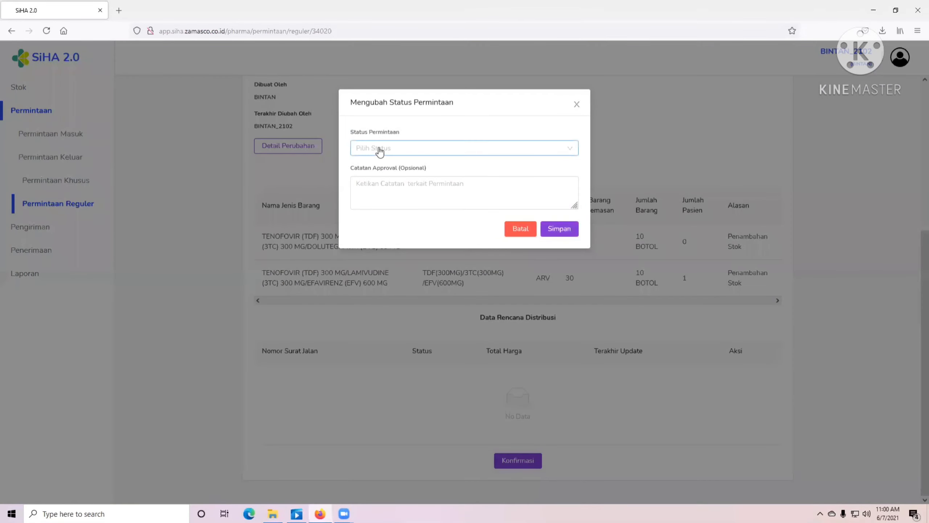
left_click(382, 153)
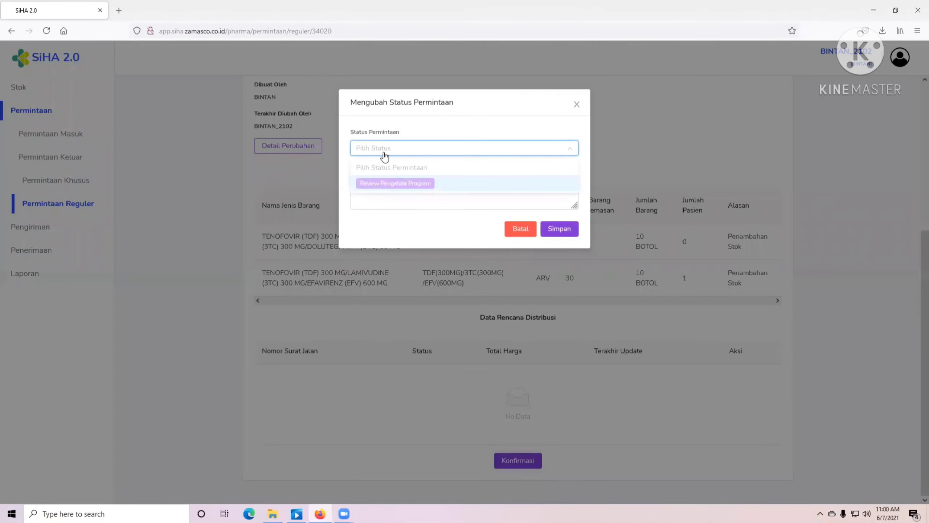
left_click(393, 187)
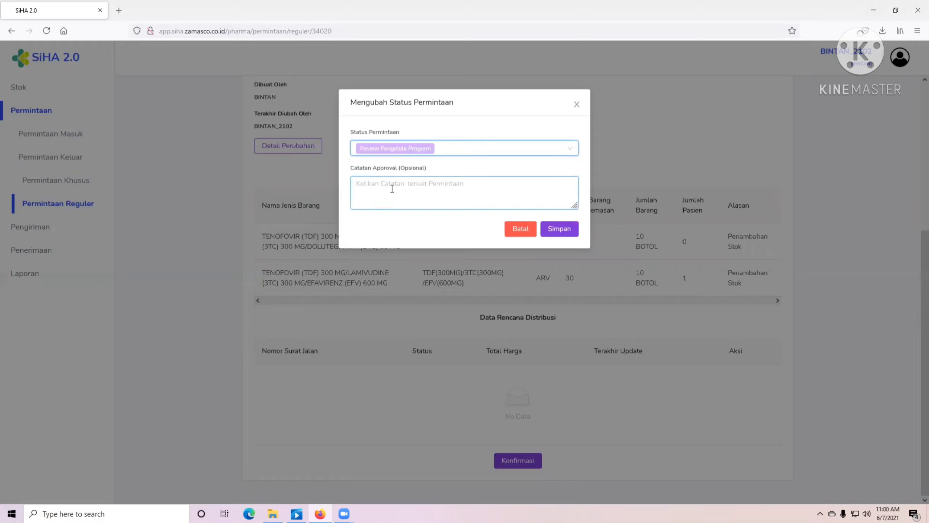
left_click(394, 189)
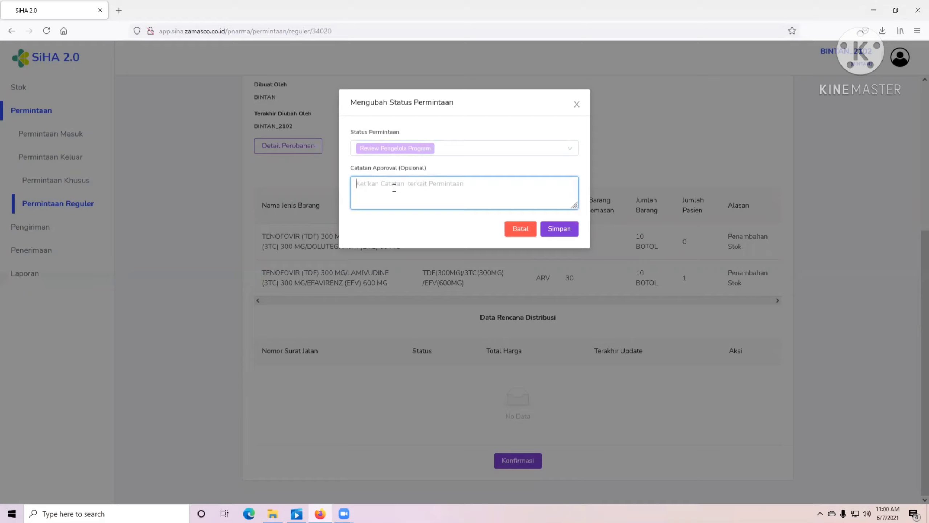
type("Oke")
left_click(564, 231)
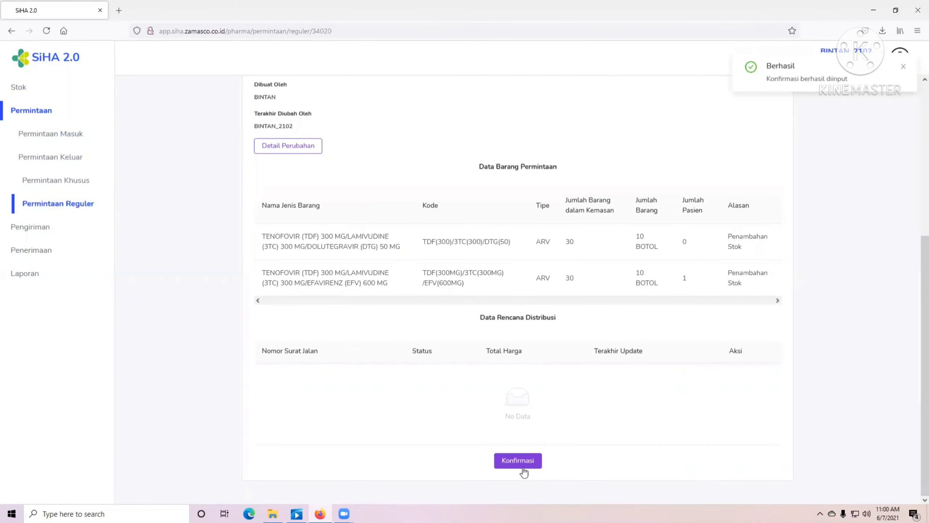
left_click(518, 460)
- Change the status to Disetujui Pengelola Program with note 'Oke', then check Status Approval
left_click(399, 148)
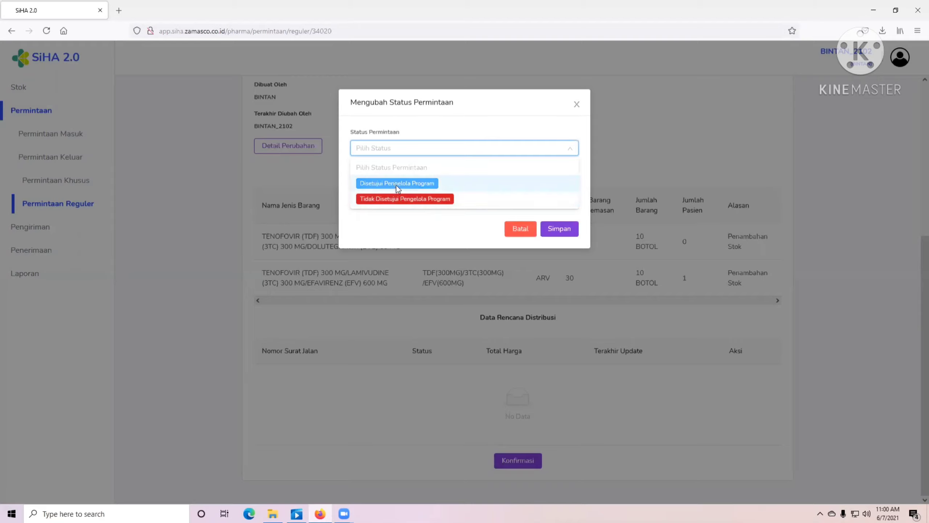
left_click(398, 182)
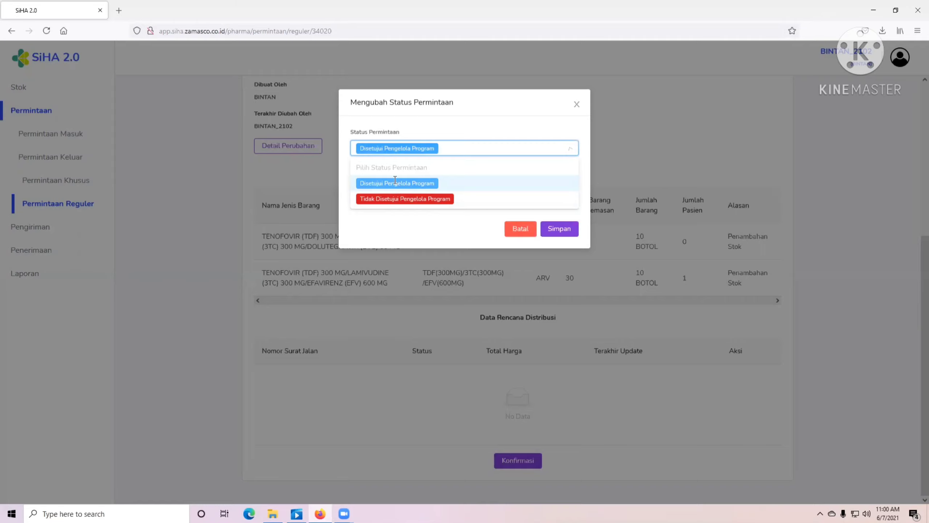
left_click(391, 181)
type("Oke")
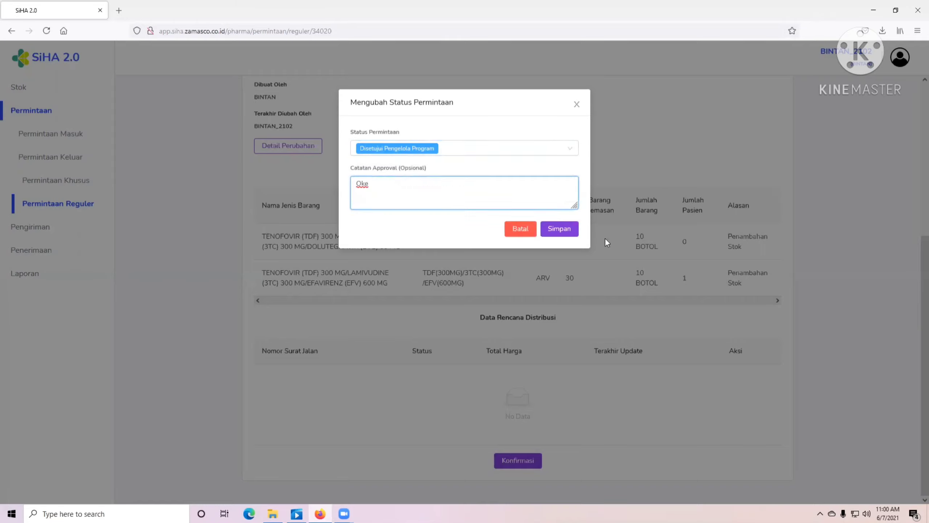
left_click(570, 231)
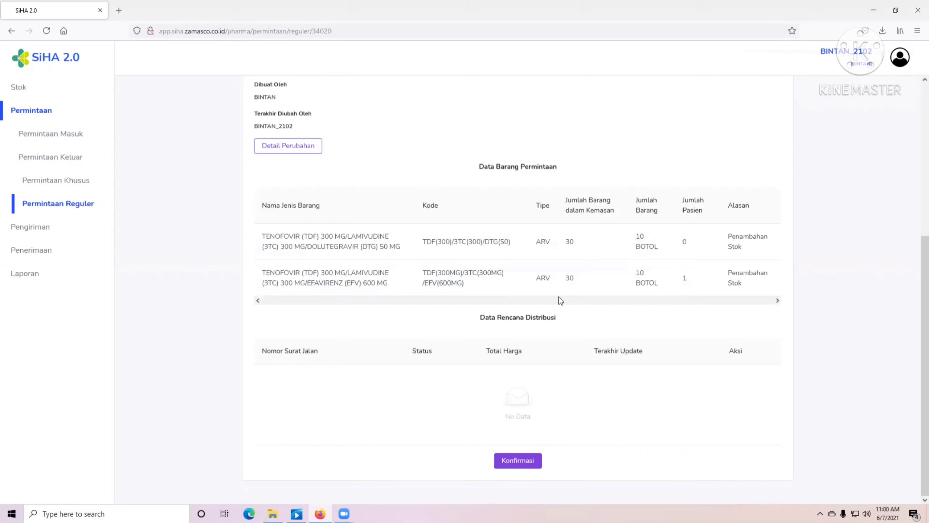
scroll(497, 292, "up", 5)
scroll(468, 322, "down", 5)
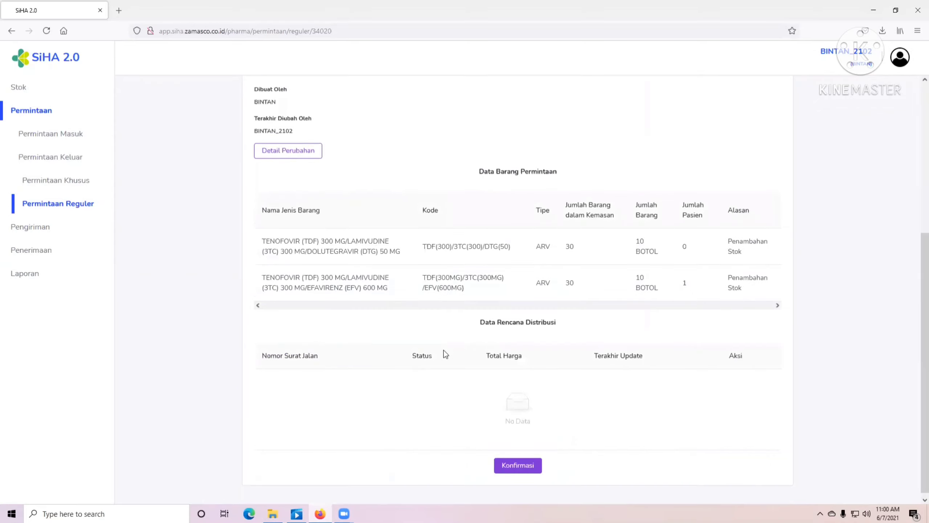
scroll(341, 359, "up", 6)
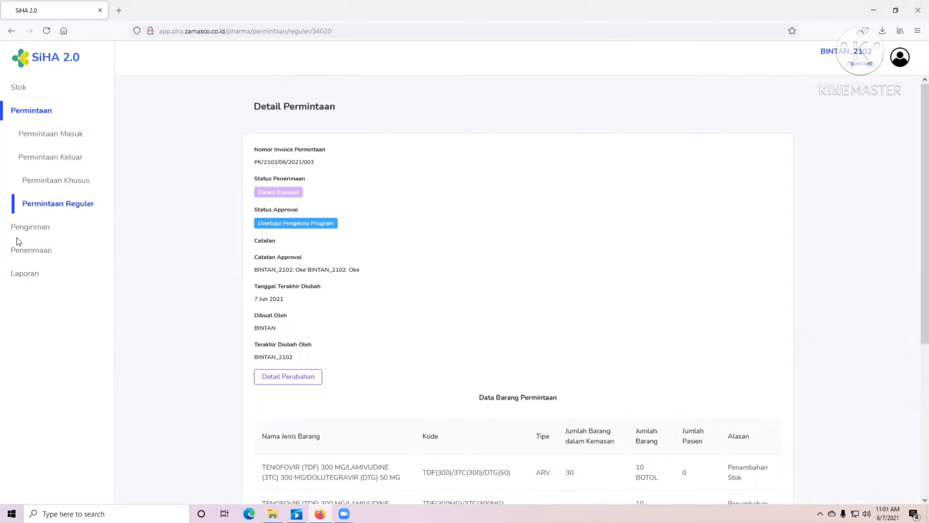
- Log out of the Bintan program account from the Permintaan Reguler page
left_click(50, 204)
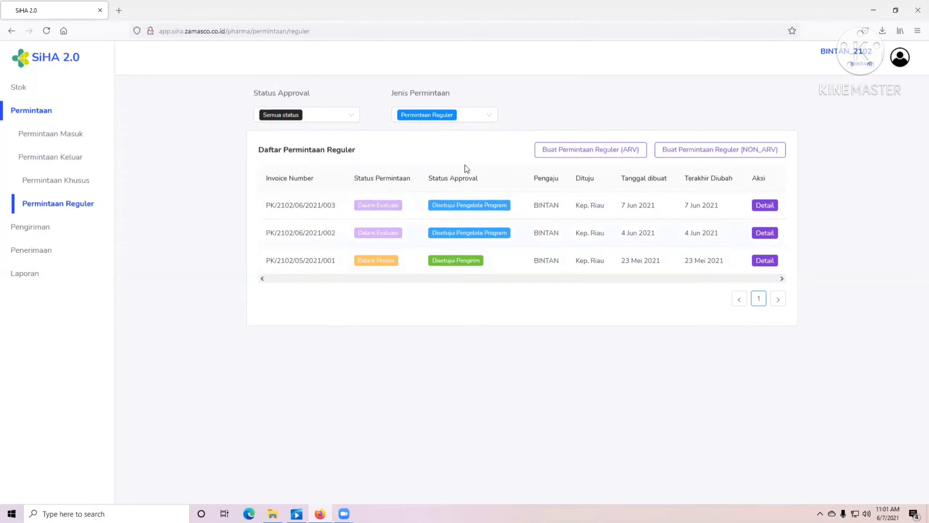
left_click(898, 61)
left_click(900, 58)
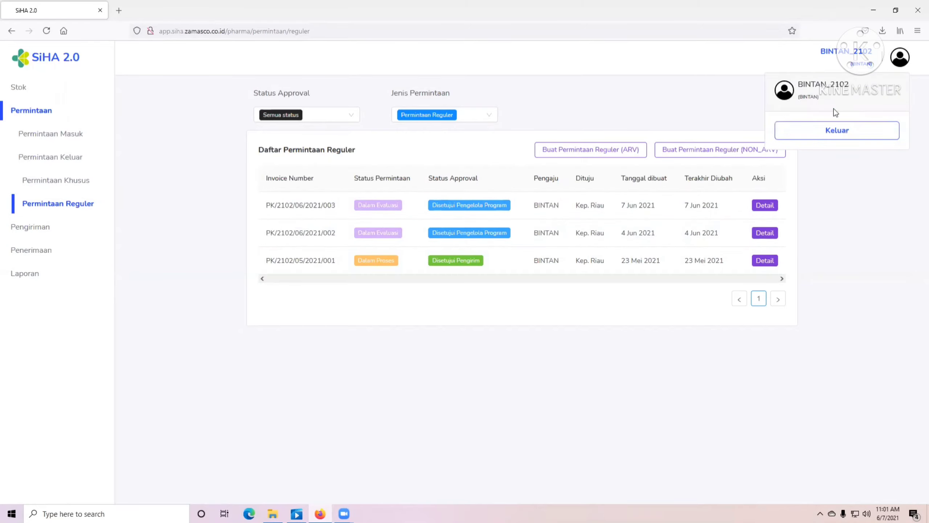
left_click(837, 131)
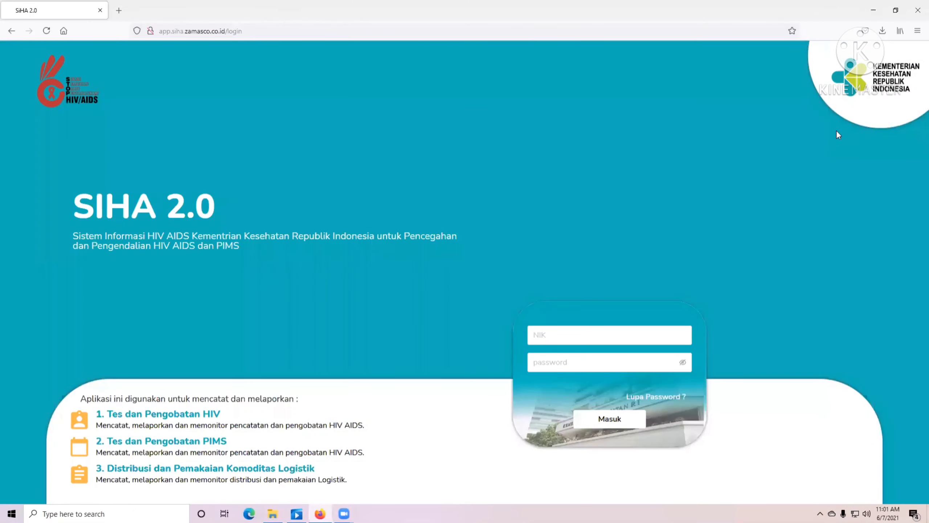
- Sign in with the saved Provinsi login, revealing the password to verify it
left_click(551, 334)
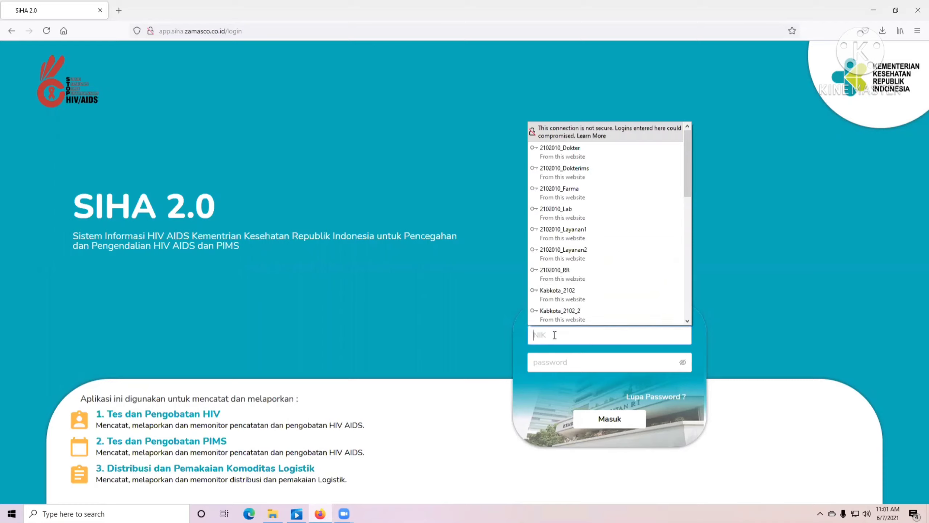
type("Provinsi")
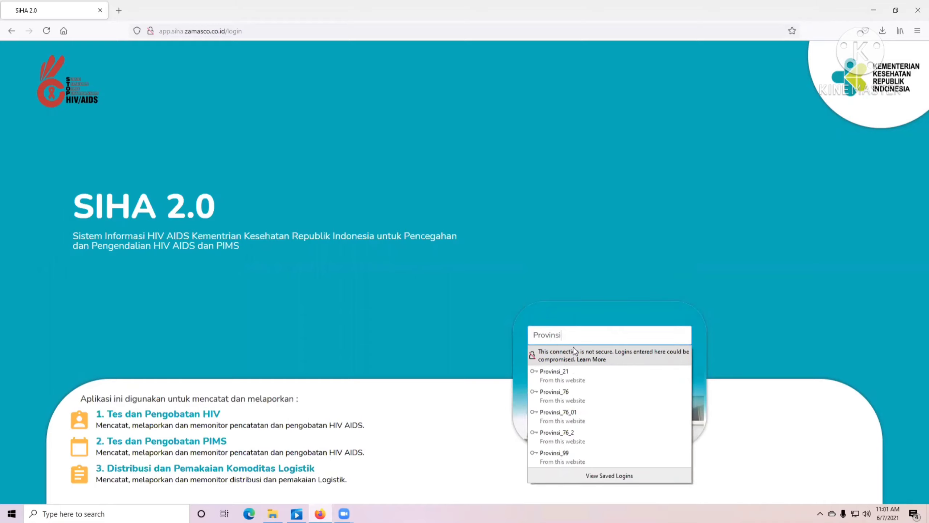
left_click(574, 356)
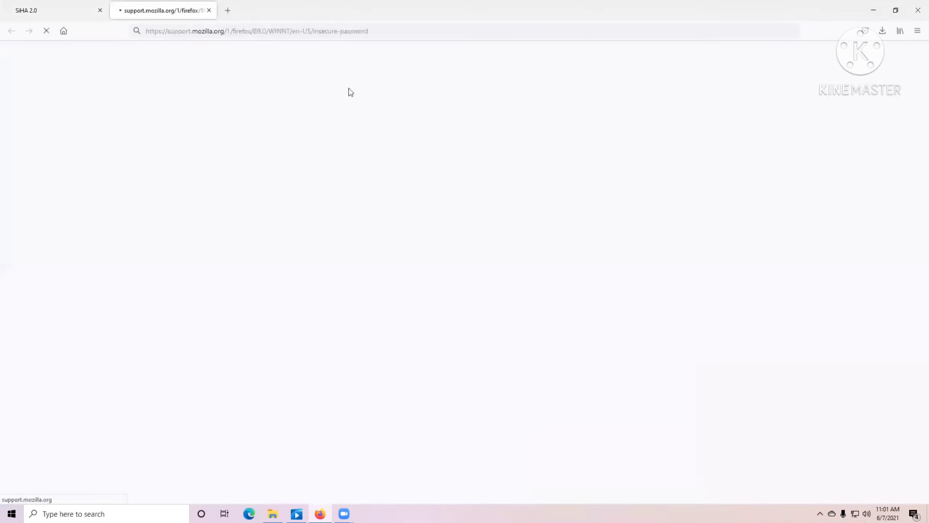
left_click(35, 10)
left_click(593, 336)
left_click(577, 375)
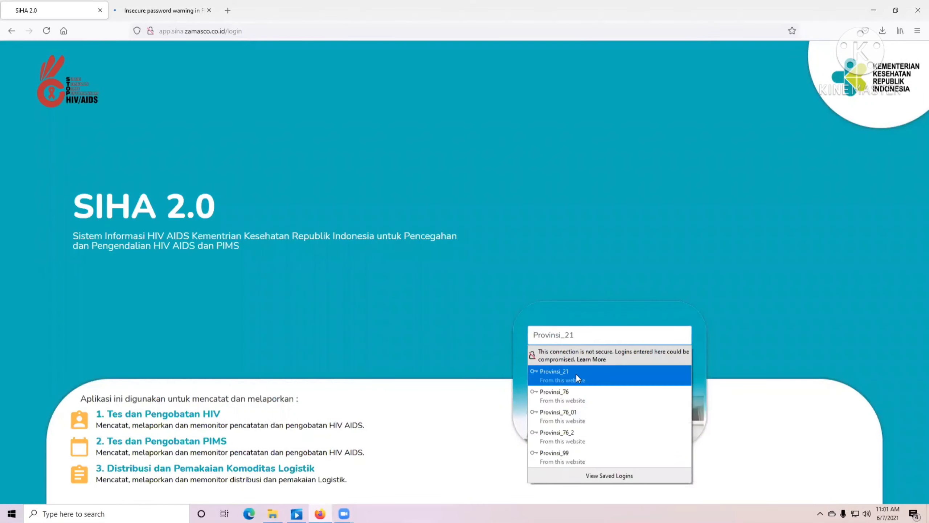
left_click(682, 361)
left_click(594, 420)
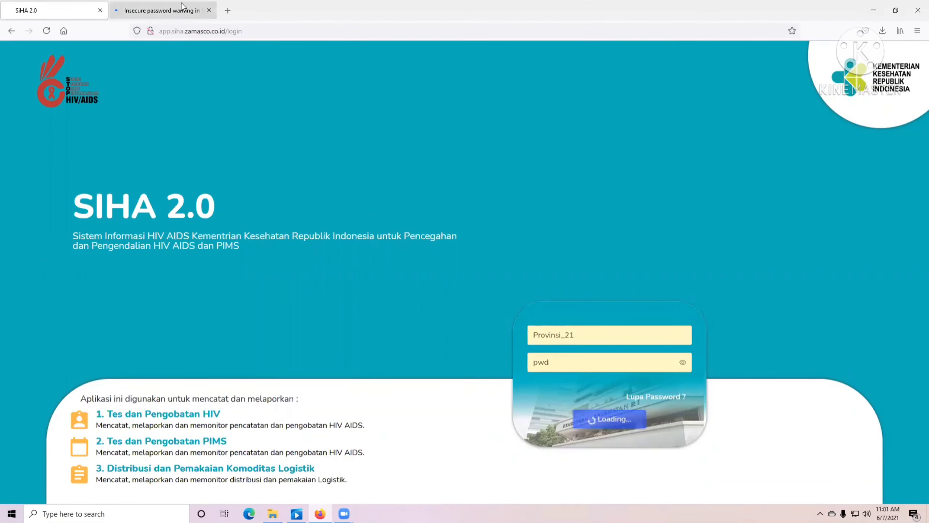
left_click(209, 10)
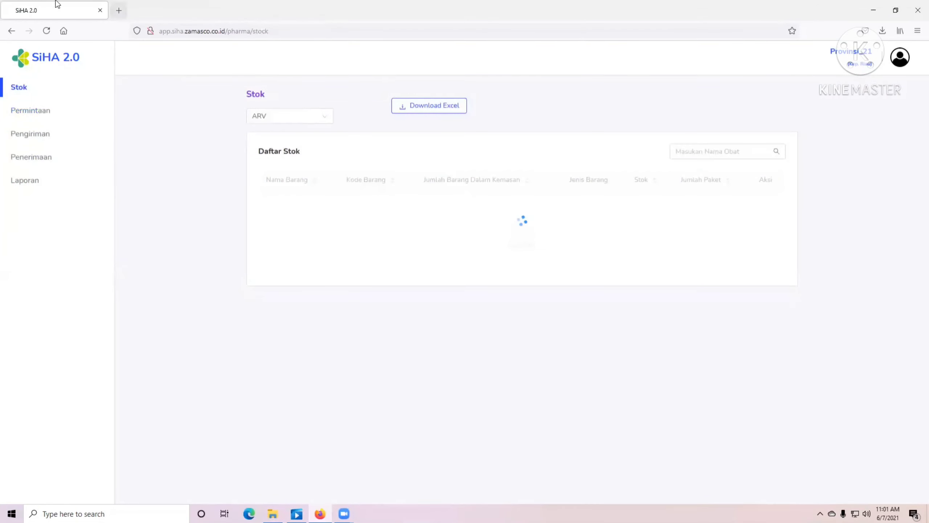
- Open Detail for Bintan's 7 Jun 2021 Reguler request under Permintaan Masuk
left_click(33, 111)
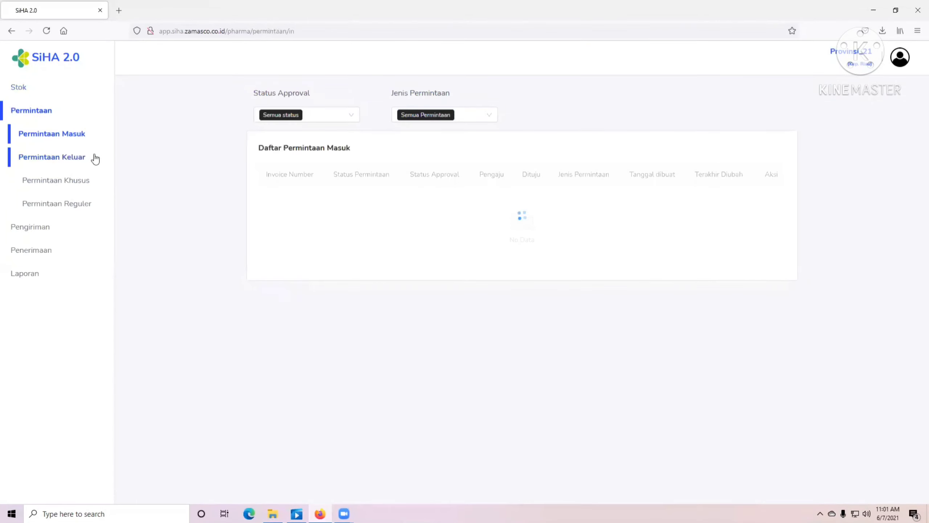
left_click(79, 204)
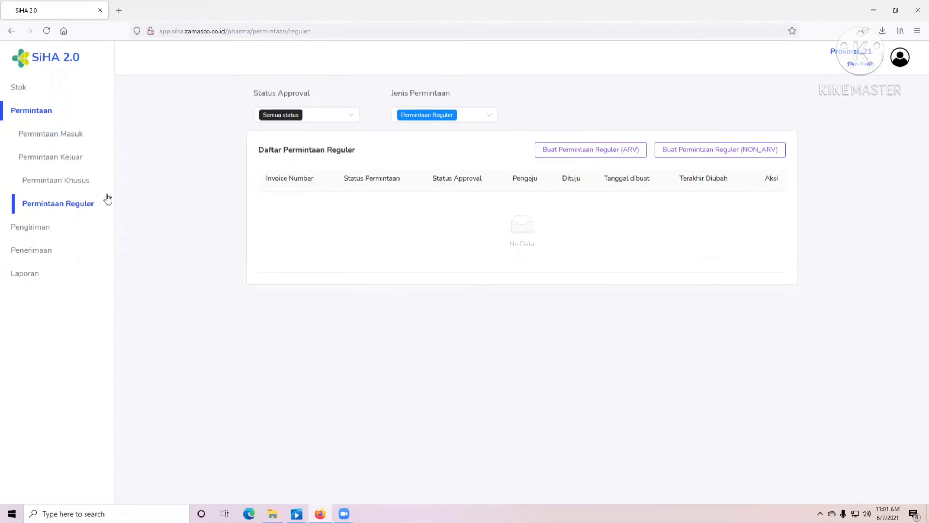
left_click(66, 135)
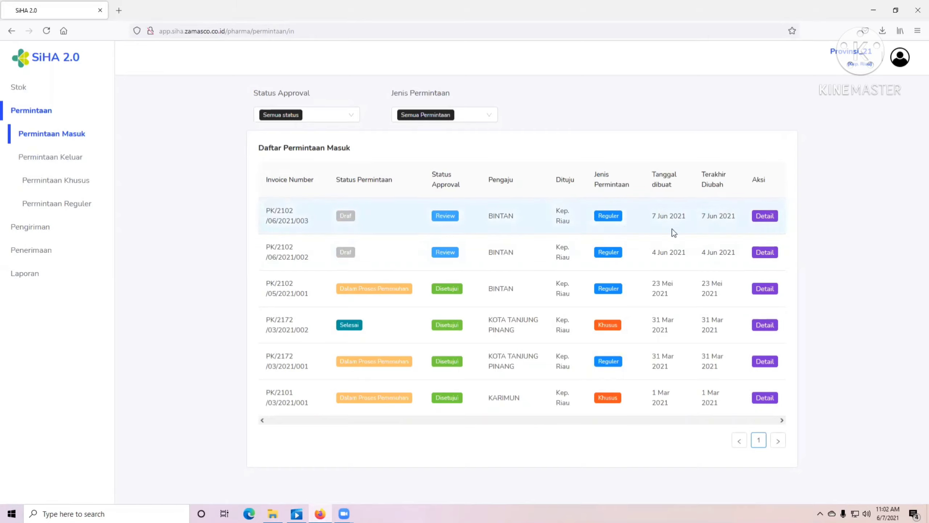
left_click(764, 216)
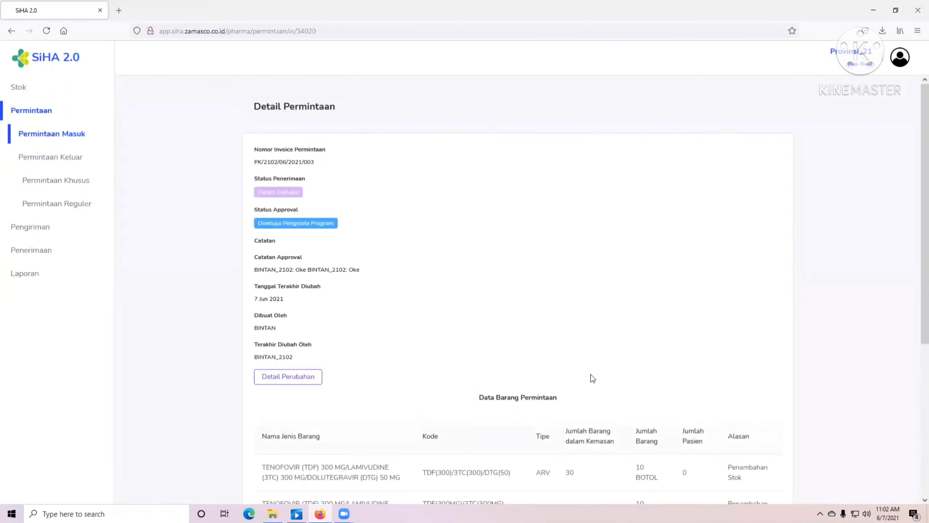
- Review the requested items' drug codes and patient counts
scroll(556, 377, "down", 5)
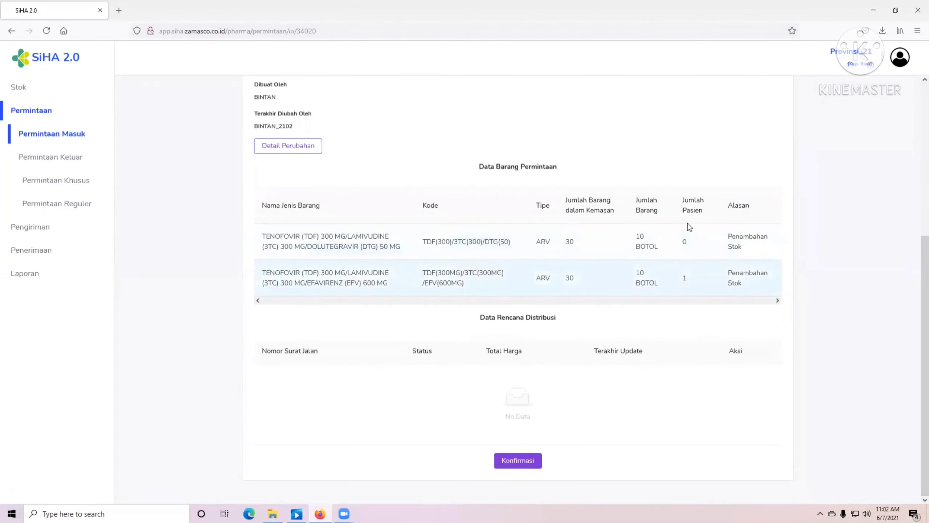
left_click_drag(449, 242, 524, 247)
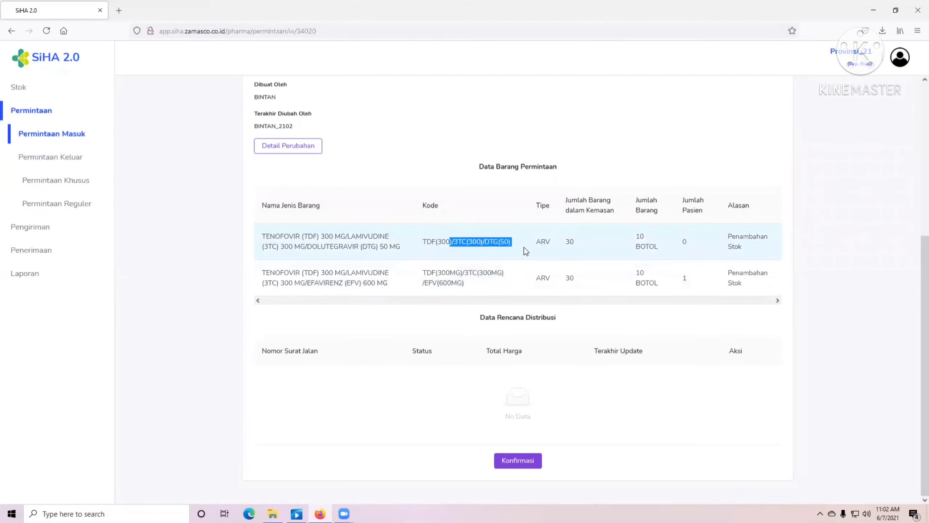
left_click_drag(475, 281, 426, 281)
left_click_drag(690, 278, 673, 280)
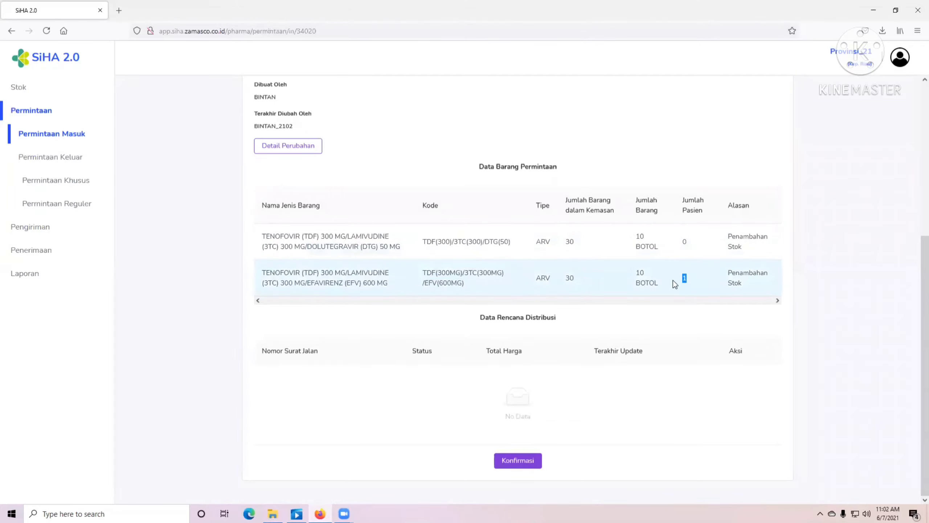
- Set the status to Disetujui Pengirim with the note 'Permintaan disetujui'
left_click(518, 461)
left_click(377, 149)
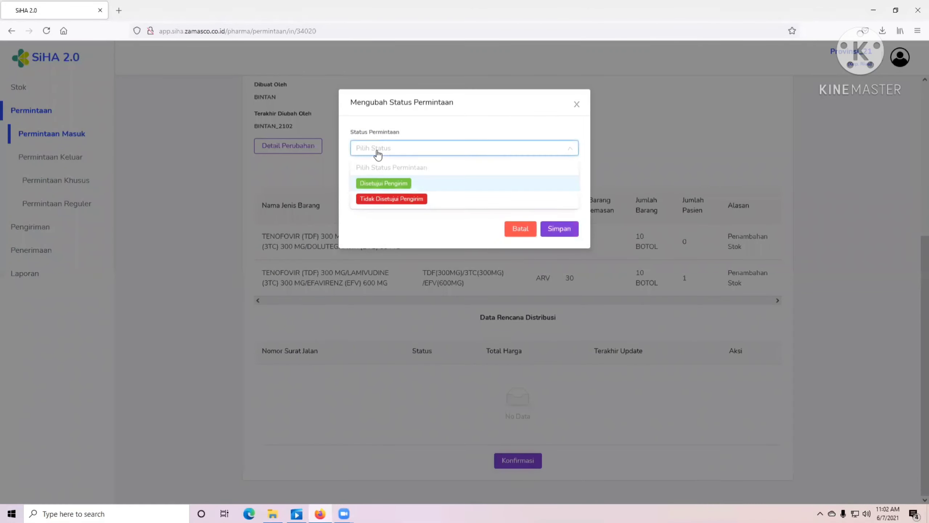
left_click(382, 183)
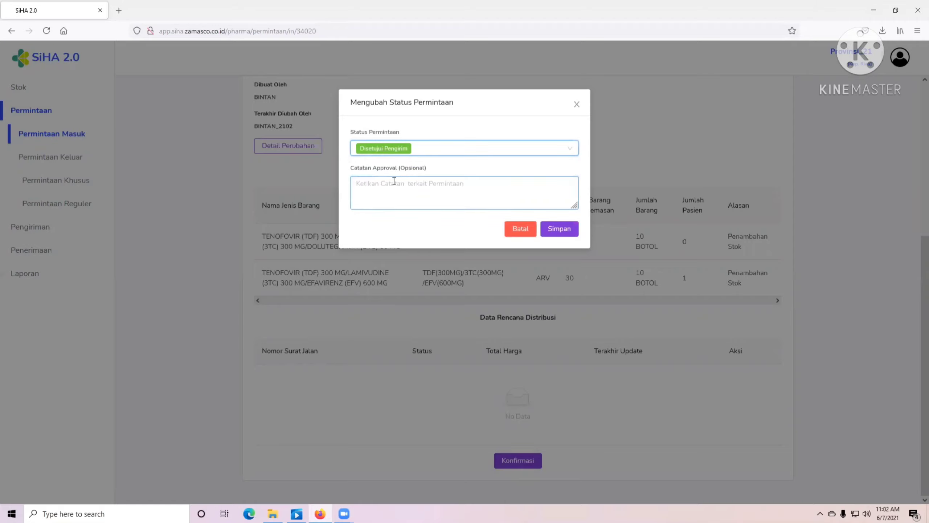
left_click(394, 179)
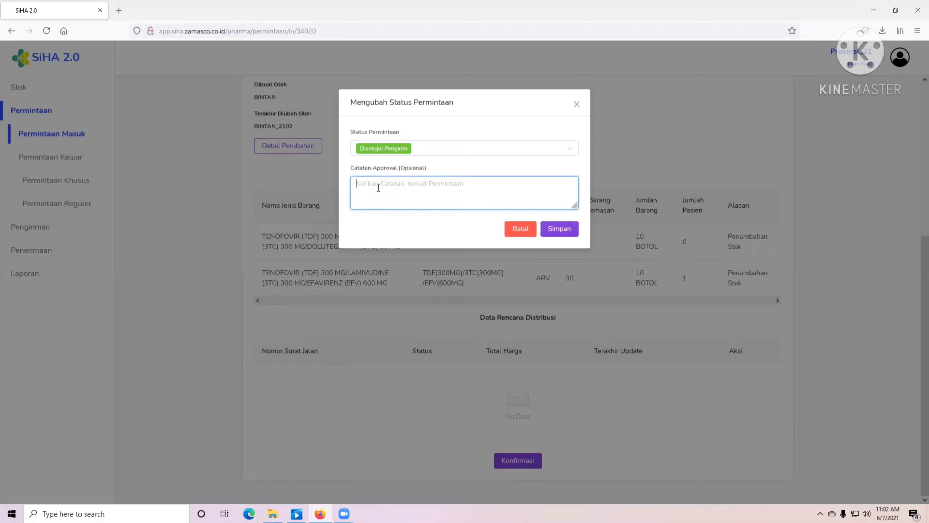
type("Perrmi")
key("BackSpace")
key("BackSpace")
key("BackSpace")
type("rmintaan d")
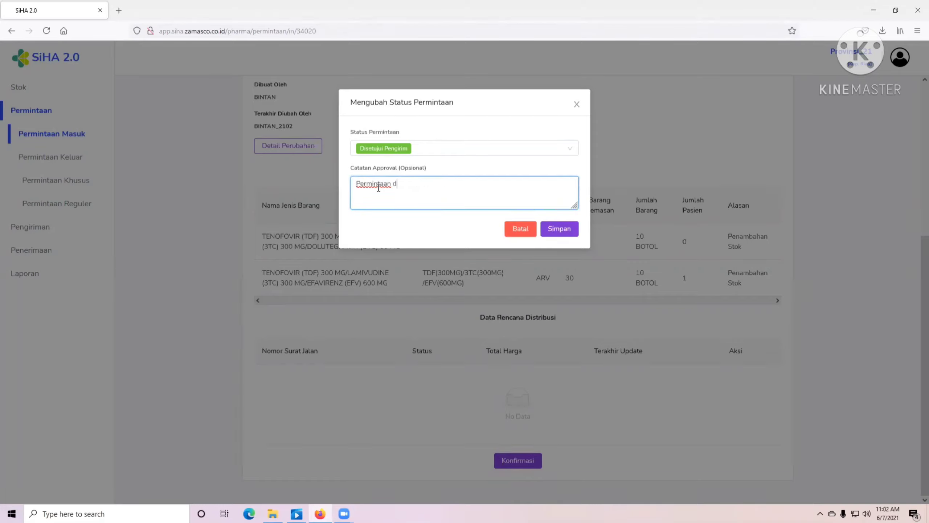
type("isetujui")
left_click(559, 229)
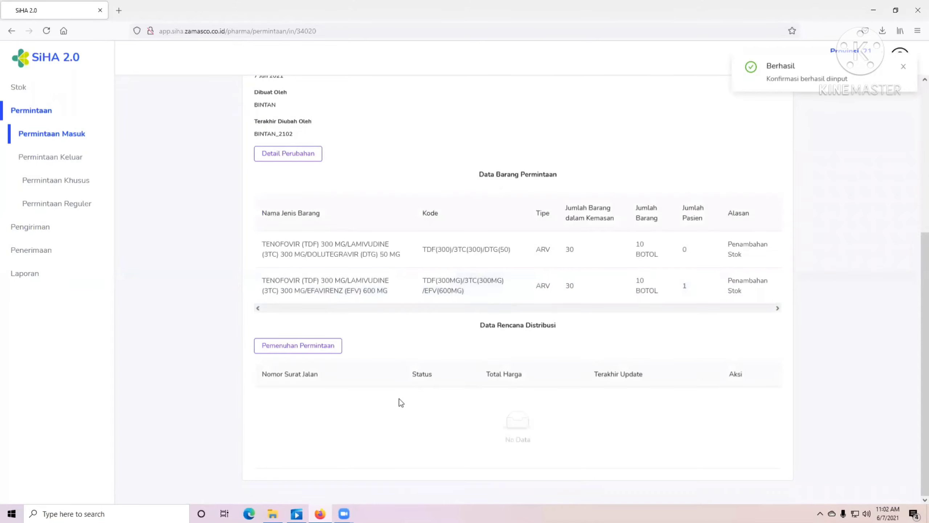
scroll(249, 361, "up", 4)
scroll(249, 362, "down", 4)
- Close the empty Pemenuhan Permintaan form and log out via the avatar's Keluar option
left_click(298, 348)
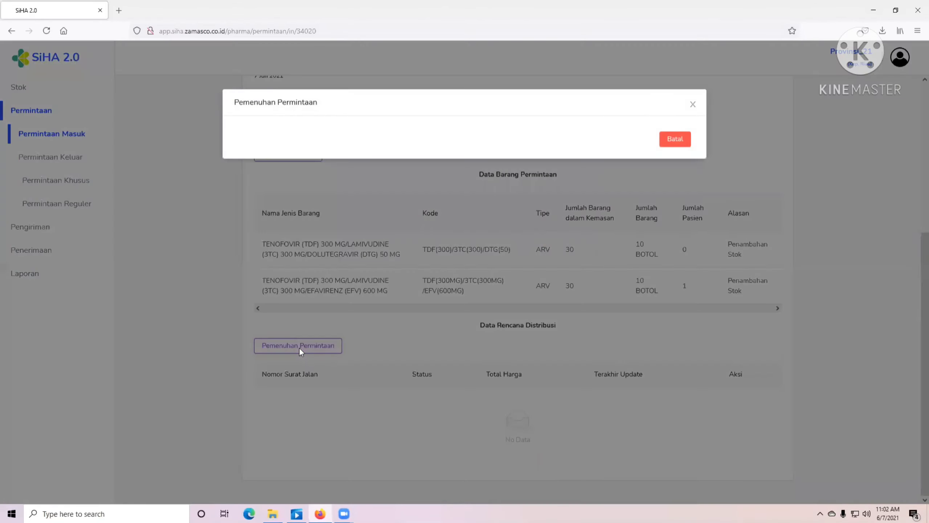
left_click(692, 104)
scroll(406, 159, "up", 5)
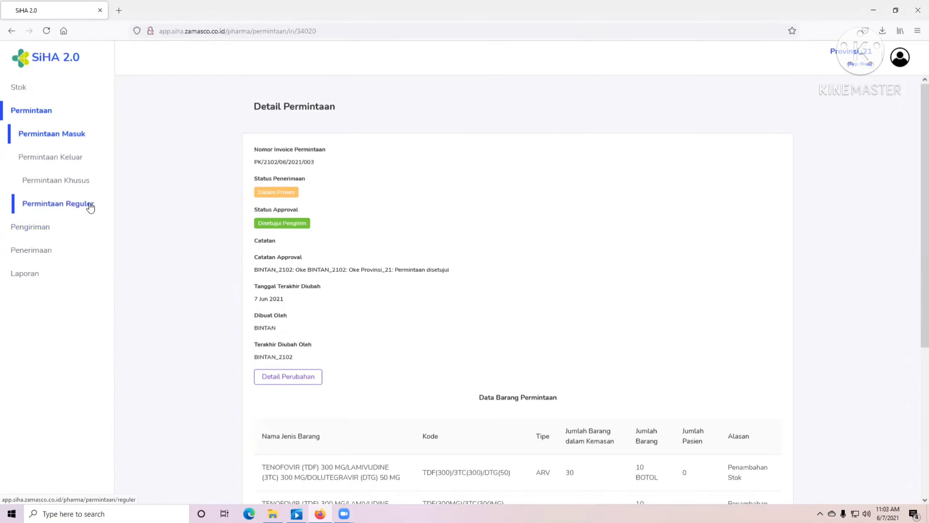
left_click(896, 63)
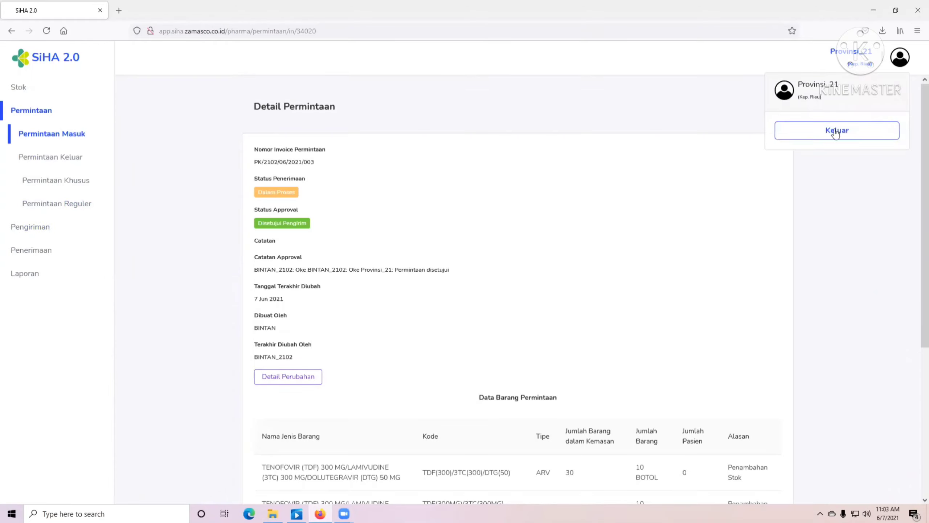
left_click(836, 131)
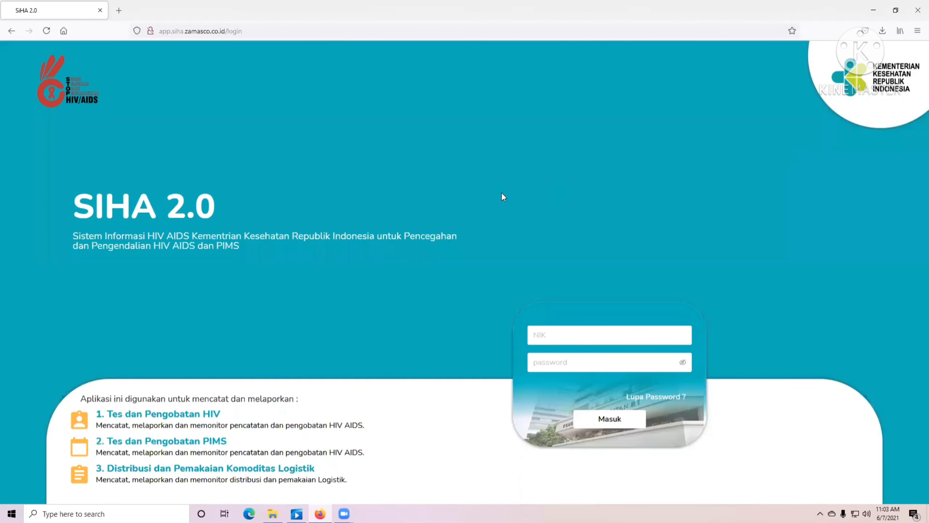